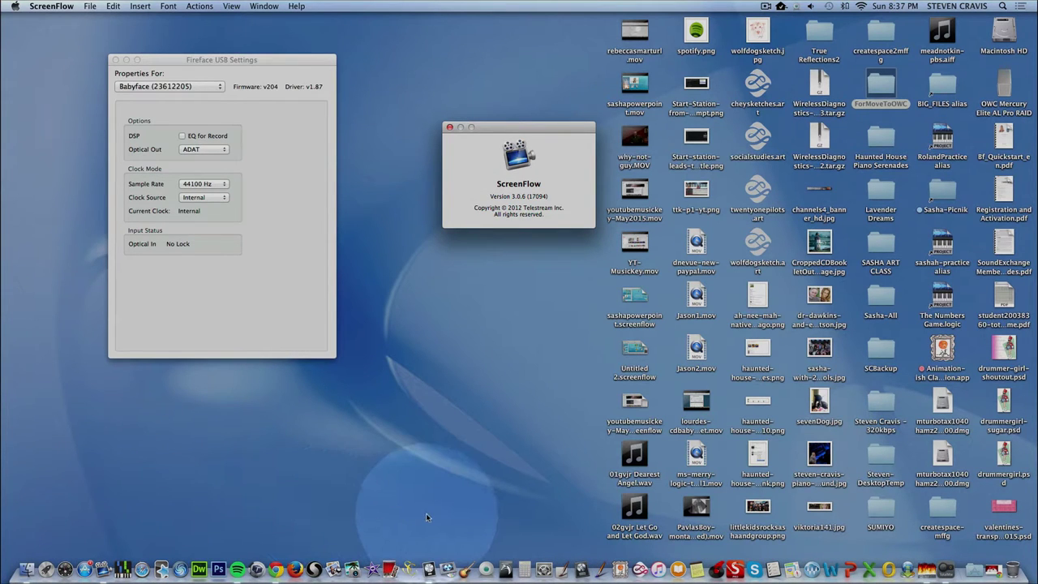
Switch to Logic Pro X.
key("super+Tab")
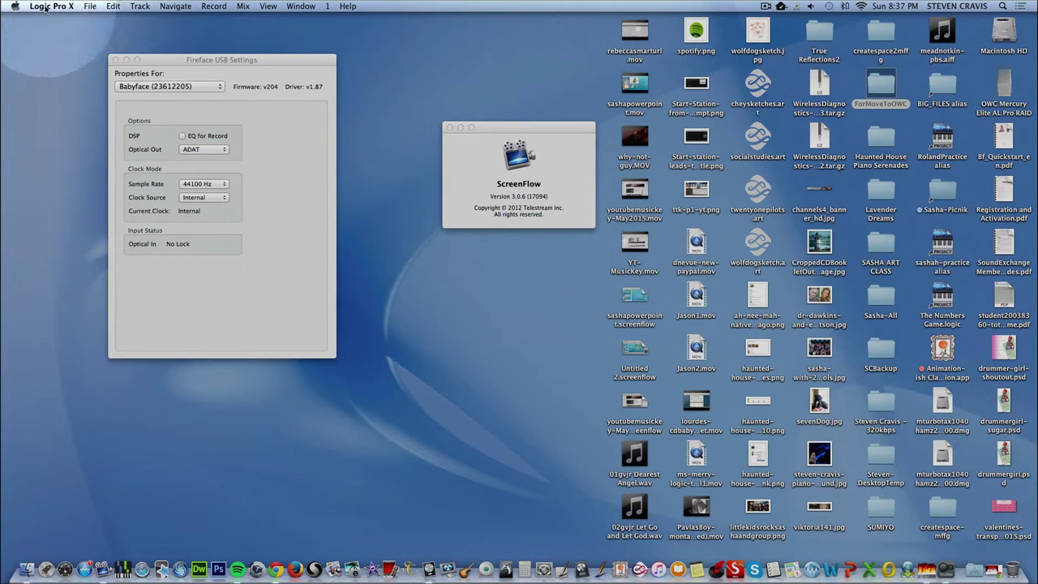
left_click(89, 6)
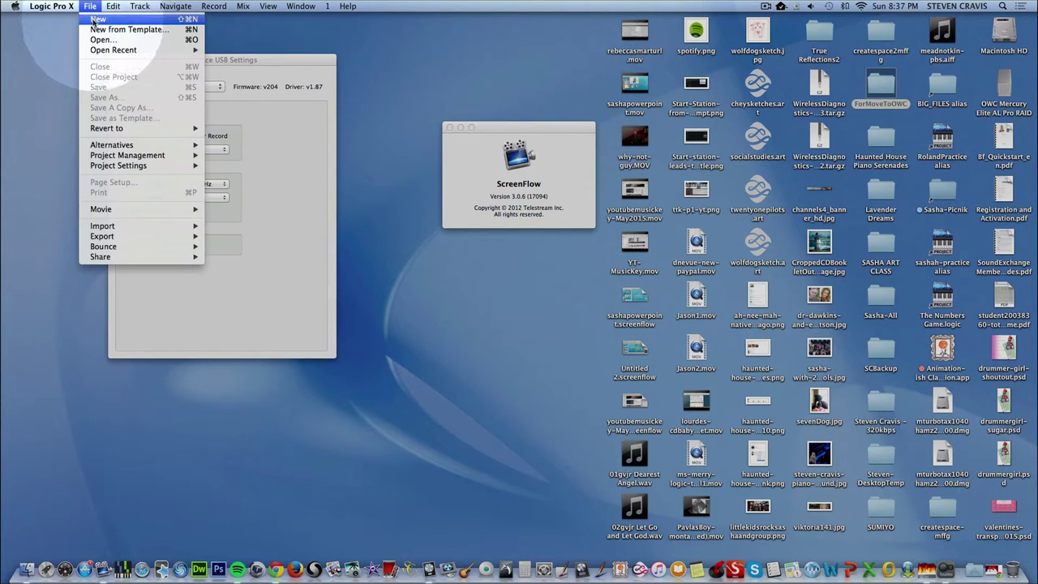
left_click(94, 20)
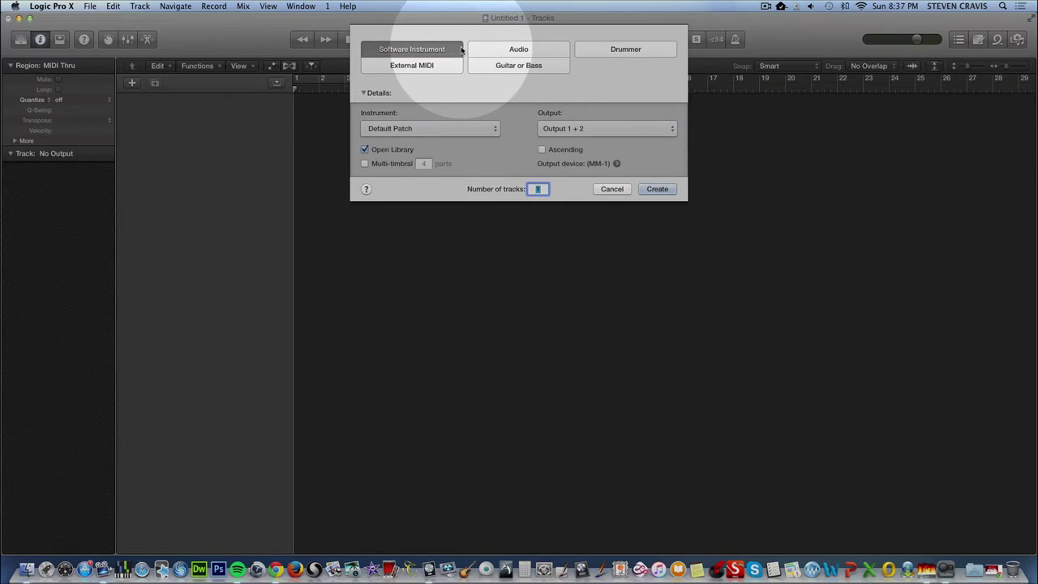
left_click(613, 189)
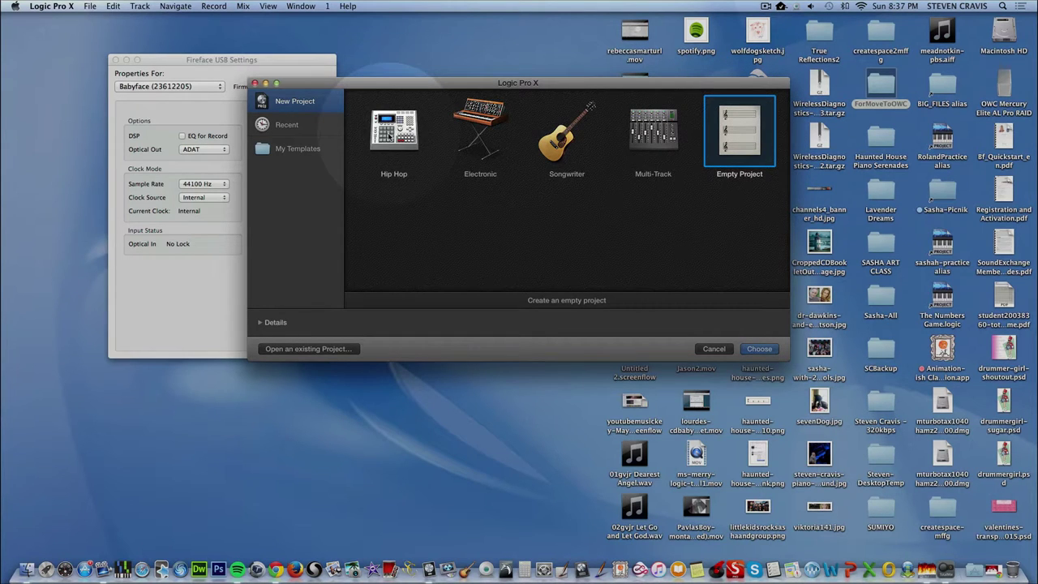
Look through the new-project templates and create a project from the Empty Project template.
left_click(392, 133)
left_click(480, 130)
left_click(566, 131)
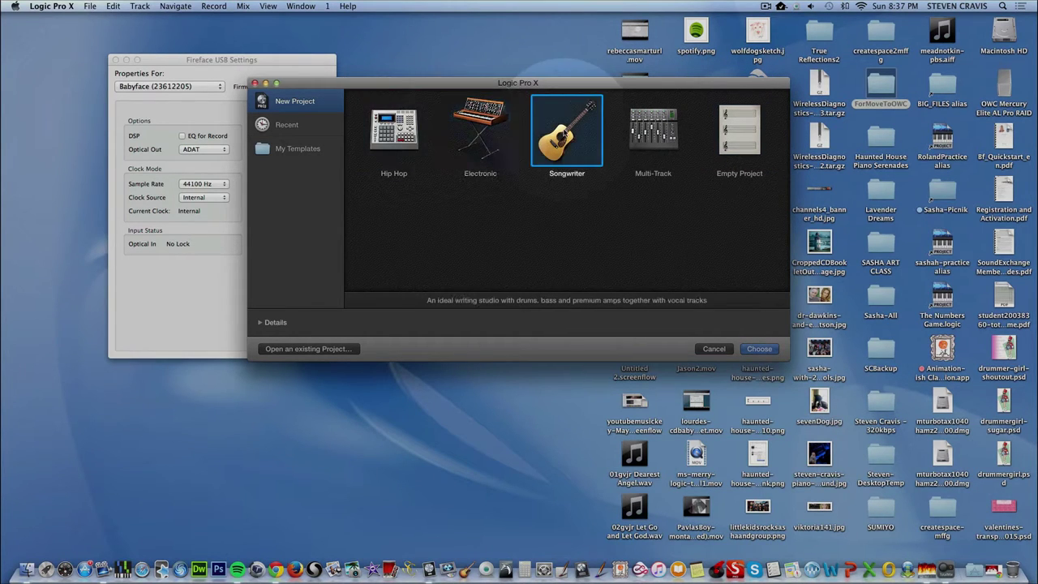
left_click(664, 138)
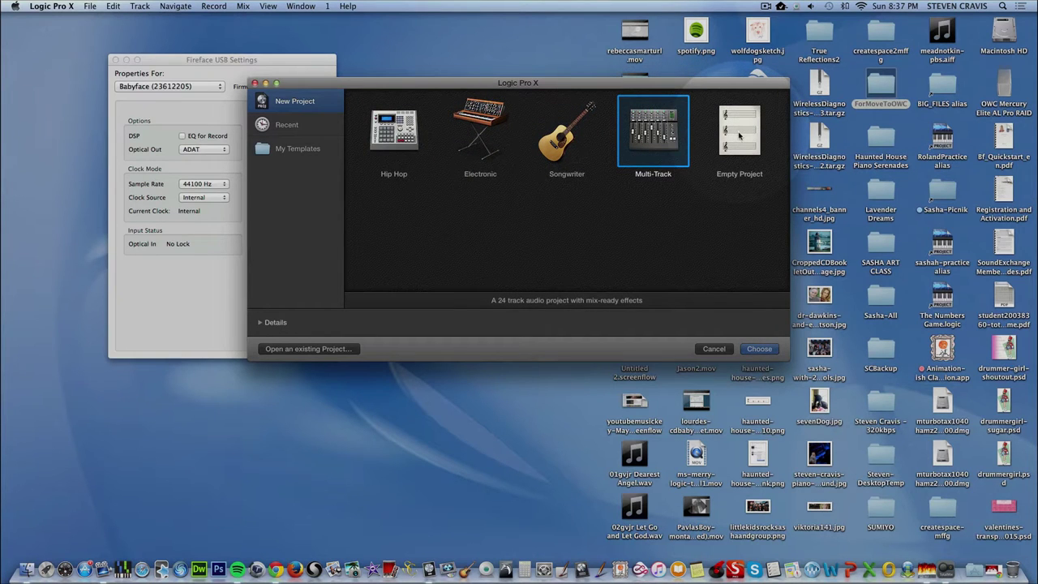
left_click(739, 135)
left_click(754, 347)
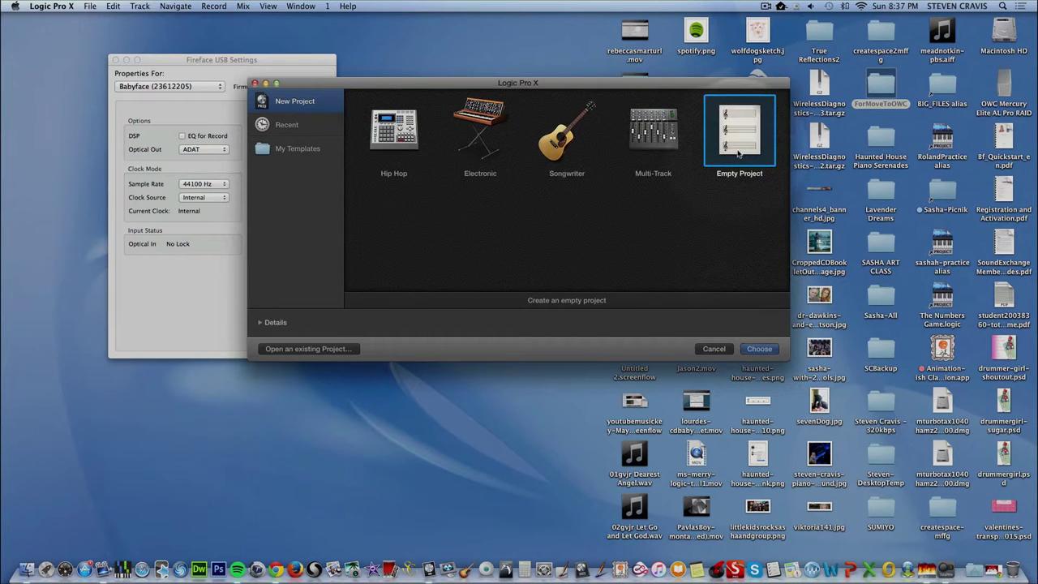
left_click(755, 348)
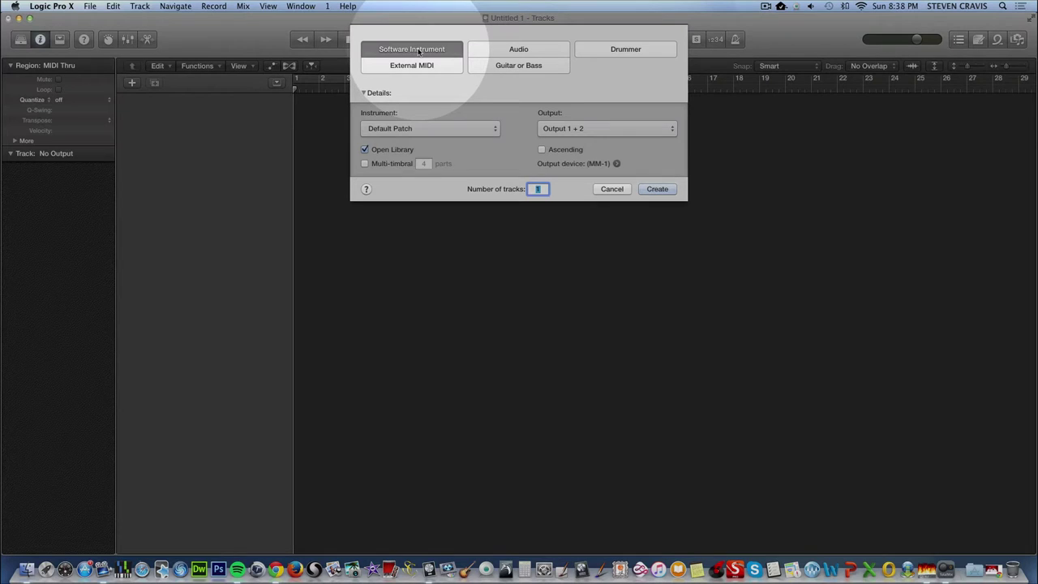
Create one software instrument track with the Default Patch and Output 1 + 2, and lower the system volume.
left_click(521, 50)
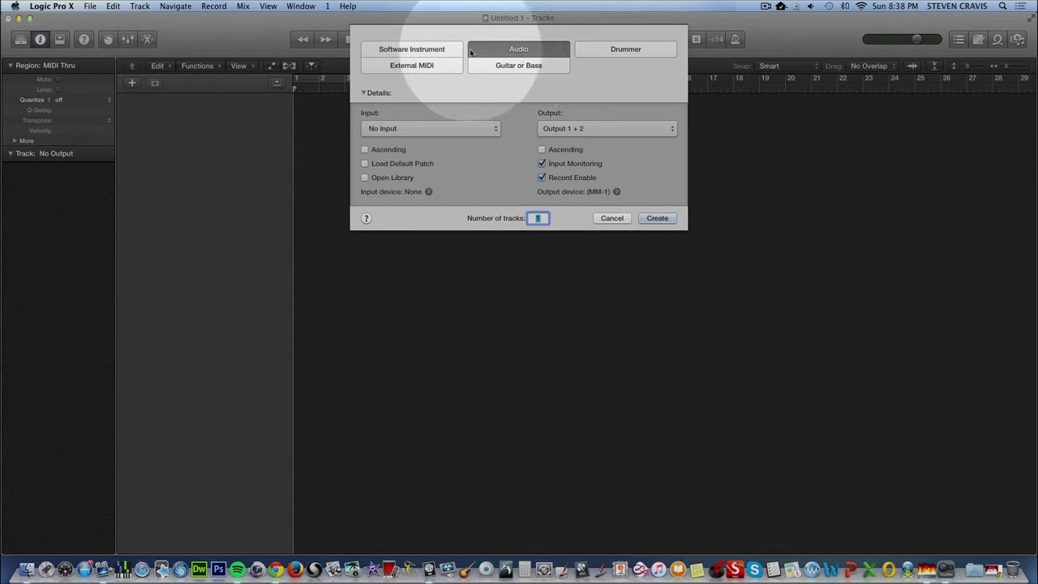
left_click(436, 49)
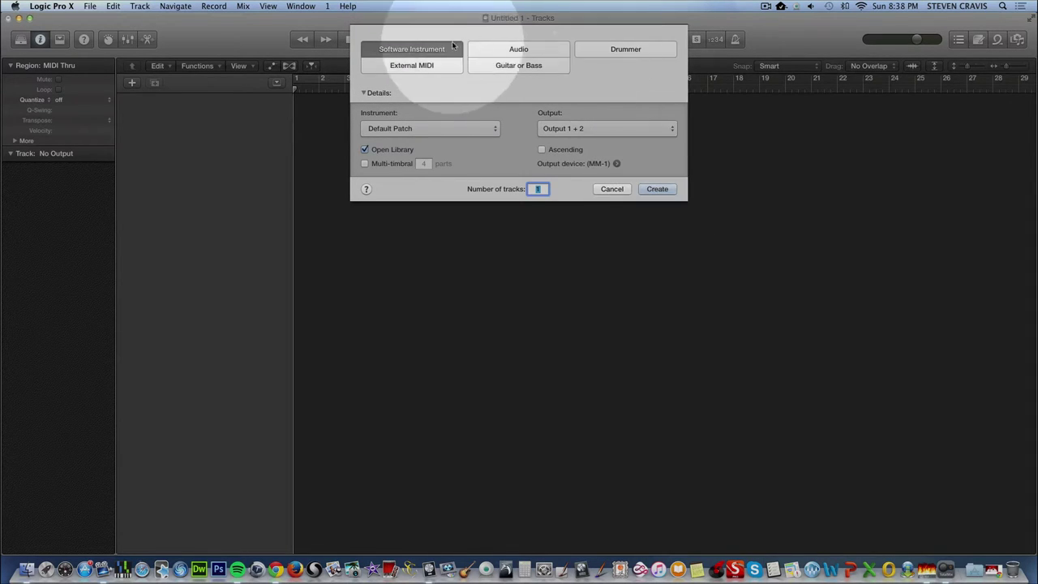
left_click(657, 191)
left_click(657, 192)
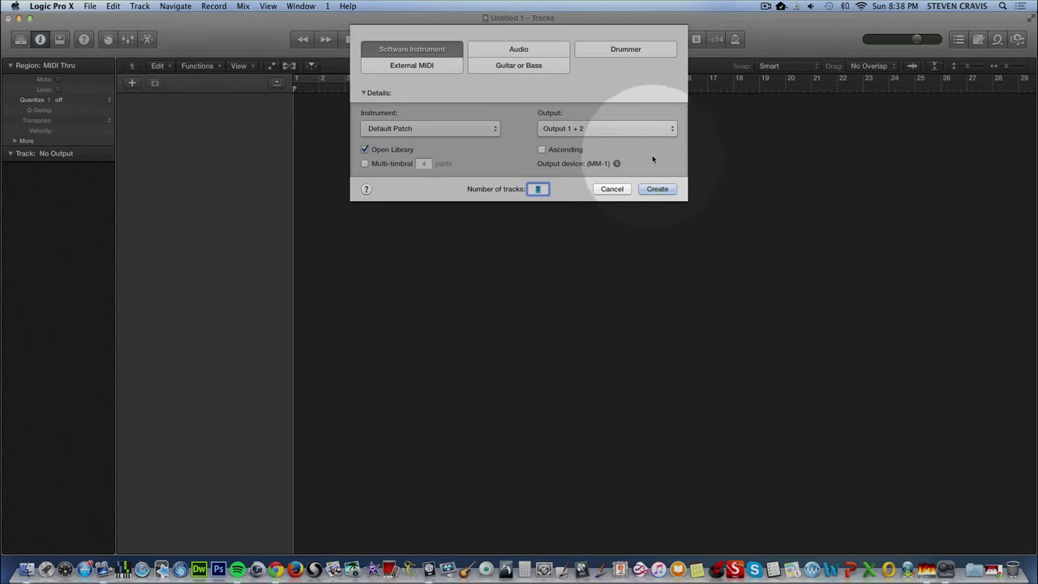
left_click(535, 189)
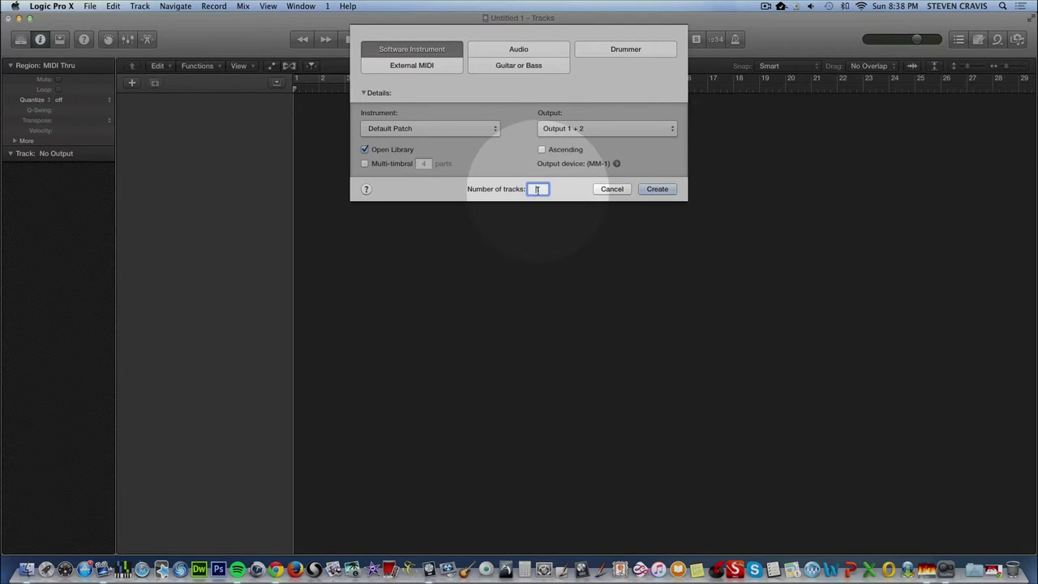
left_click_drag(535, 189, 550, 189)
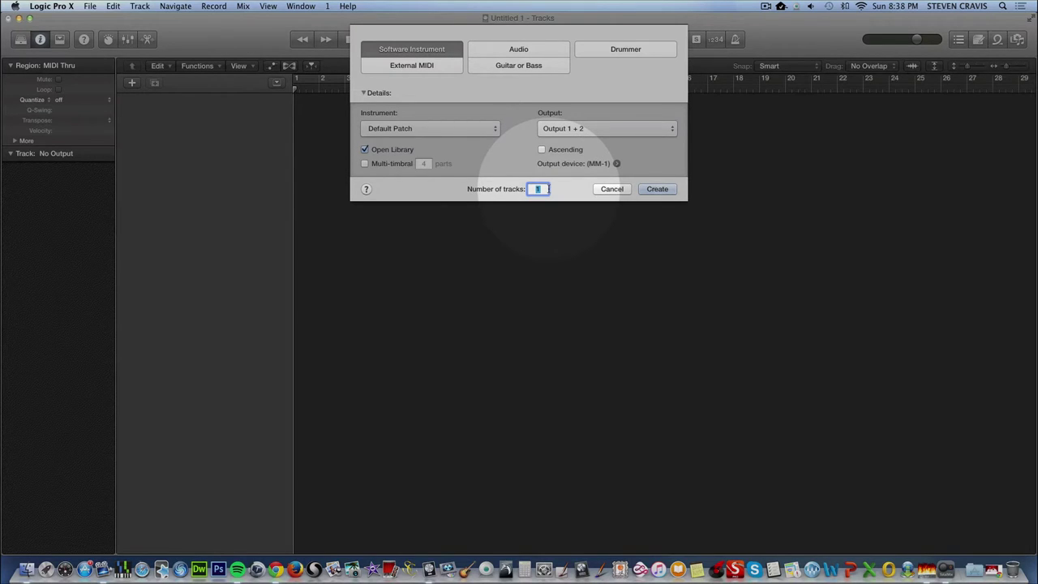
left_click(658, 189)
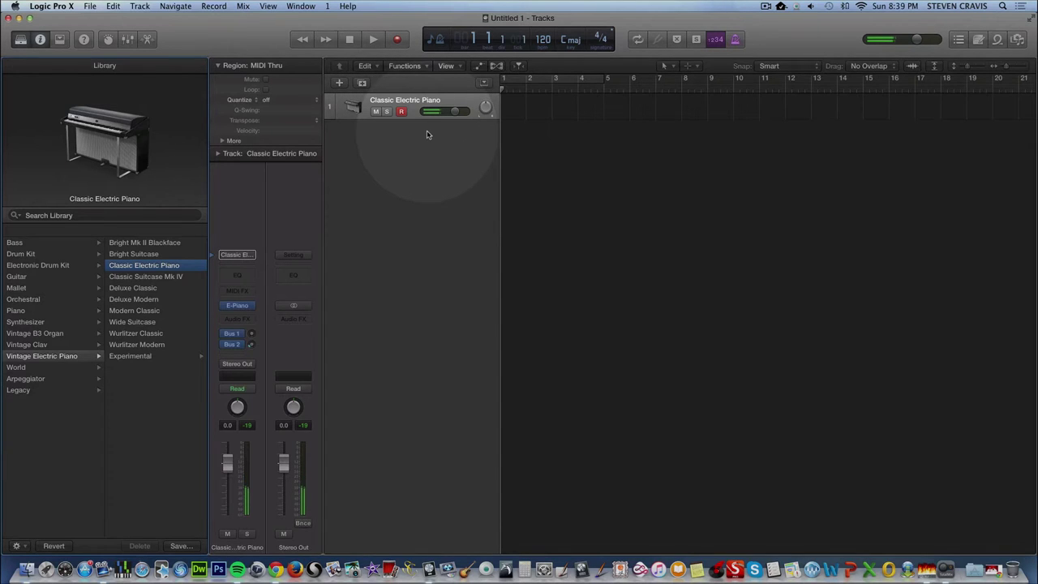
key("XF86AudioLowerVolume")
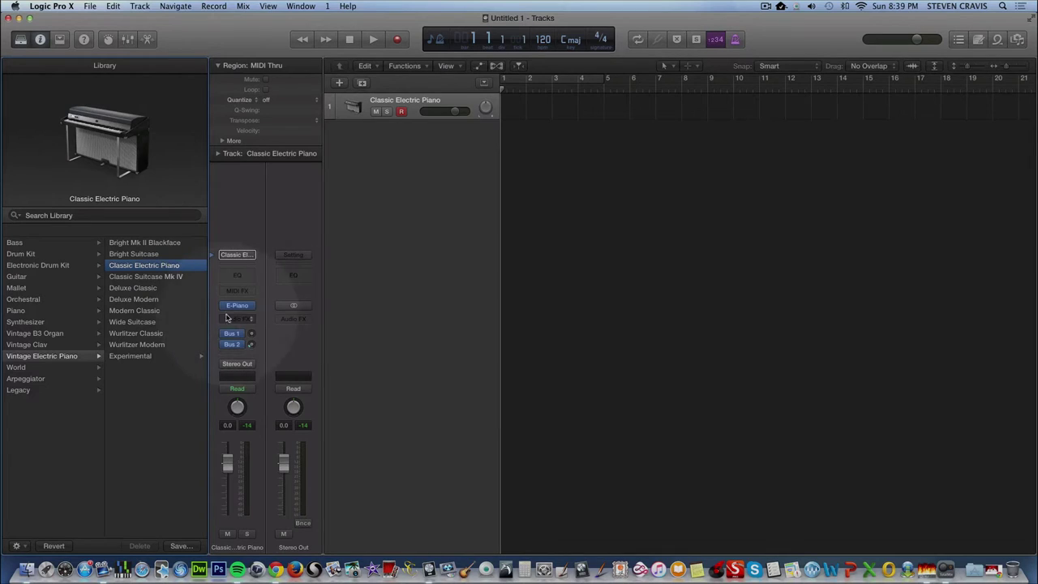
Examine the instrument plug-ins offered for the electric piano track's instrument slot, keeping the current instrument.
mouse_move(251, 311)
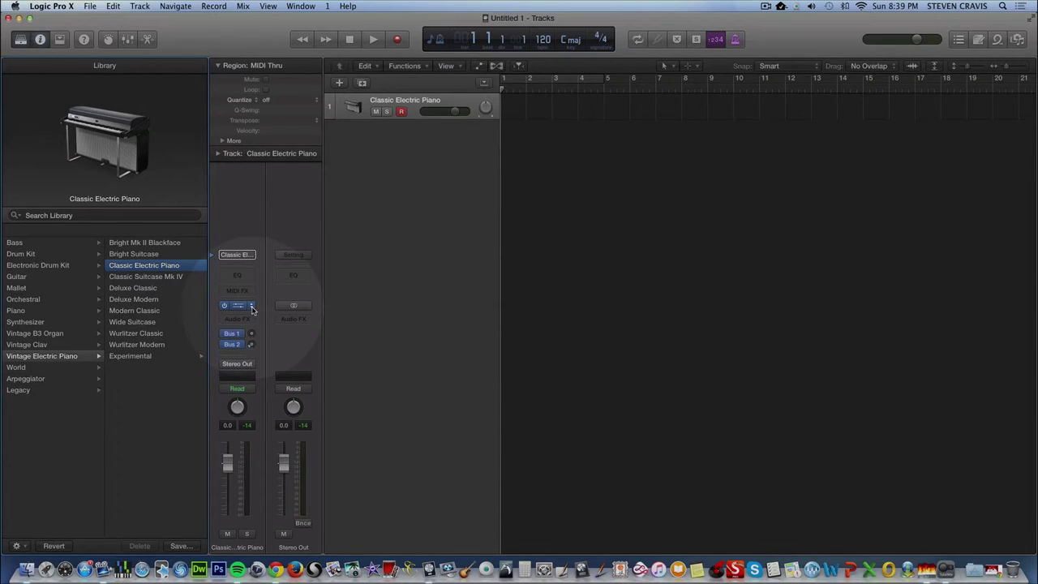
left_click(252, 308)
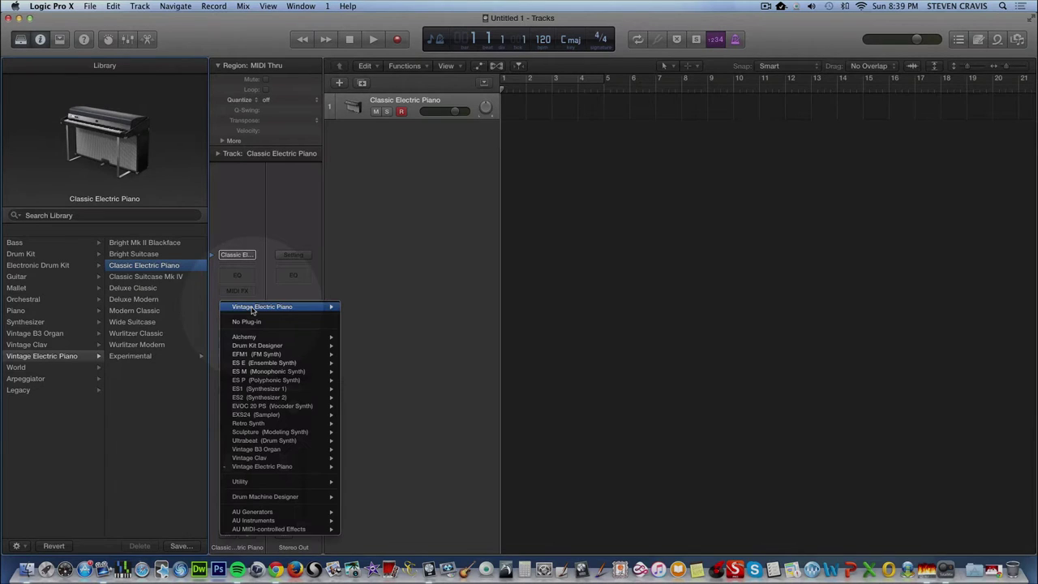
mouse_move(252, 309)
left_click(291, 203)
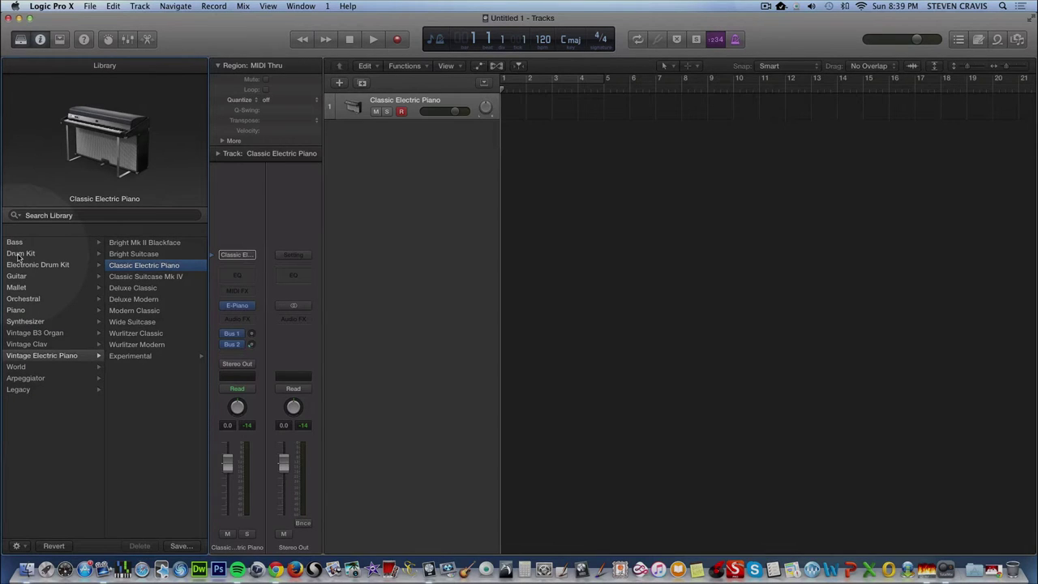
Load the Detroit Garage drum kit patch from the library onto the track and keep that track selected.
left_click(21, 254)
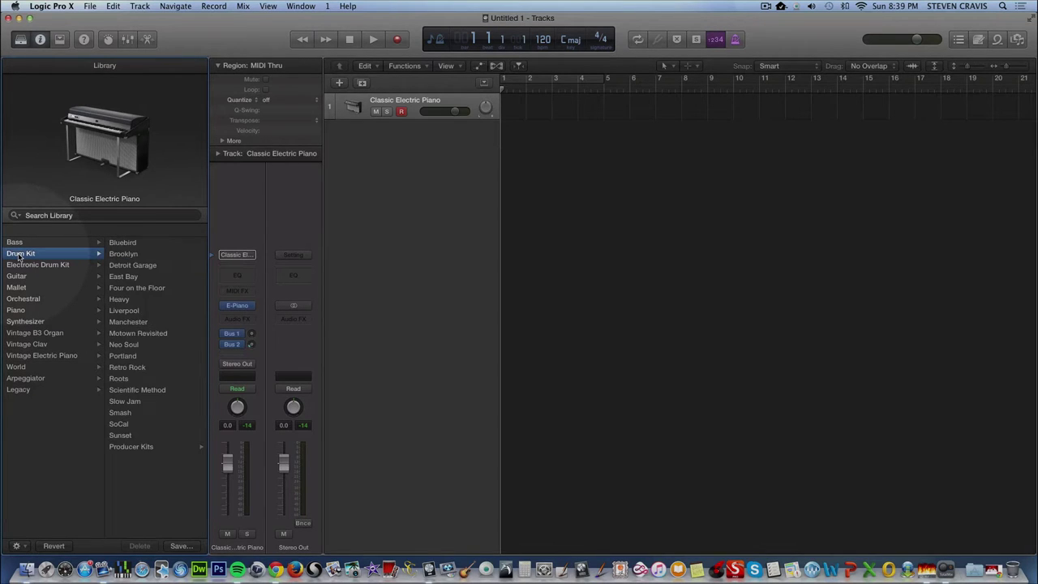
left_click(140, 267)
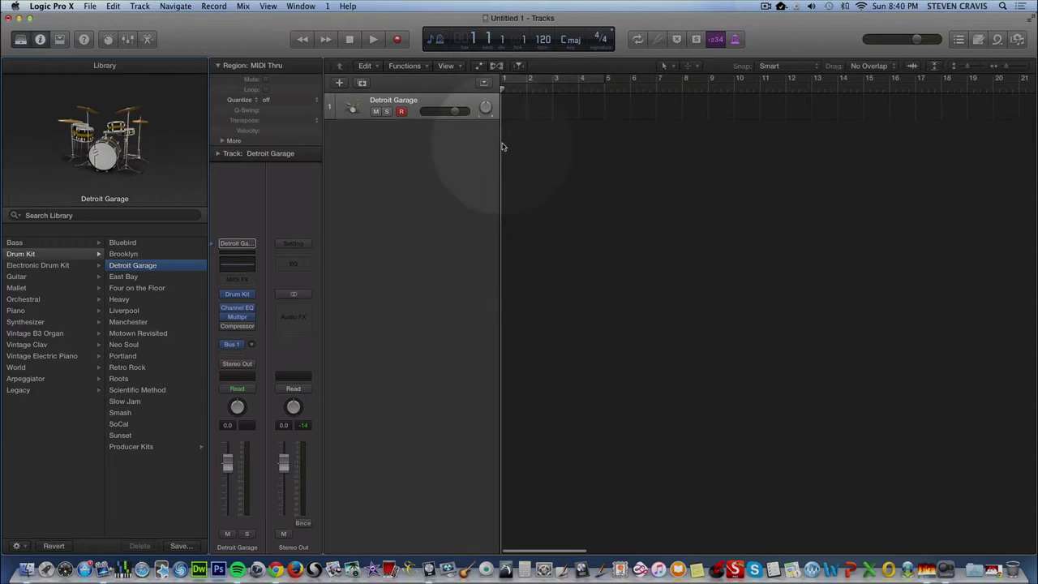
scroll(494, 187, "right", 1)
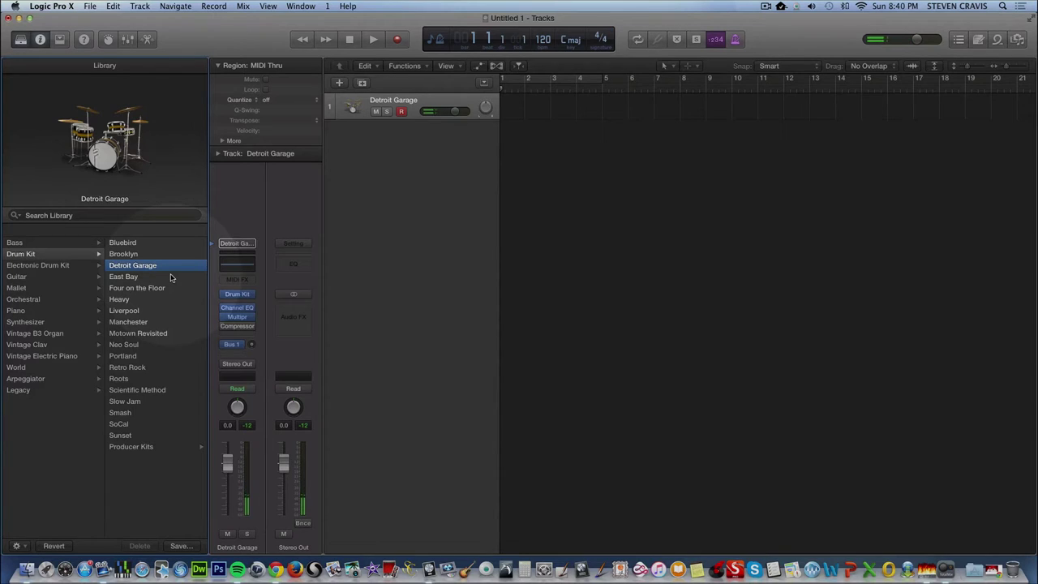
left_click(397, 75)
left_click(413, 106)
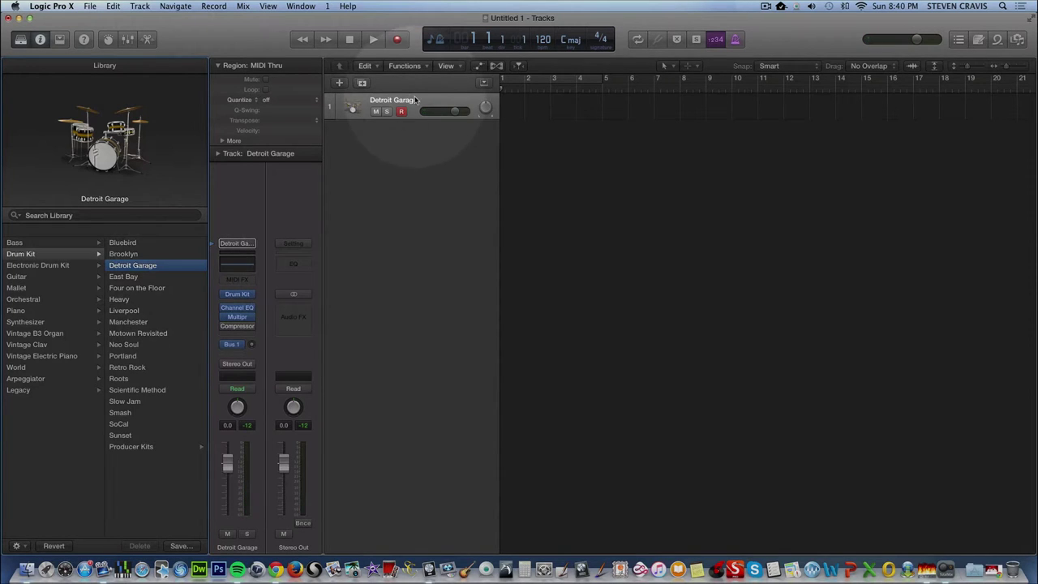
left_click(403, 109)
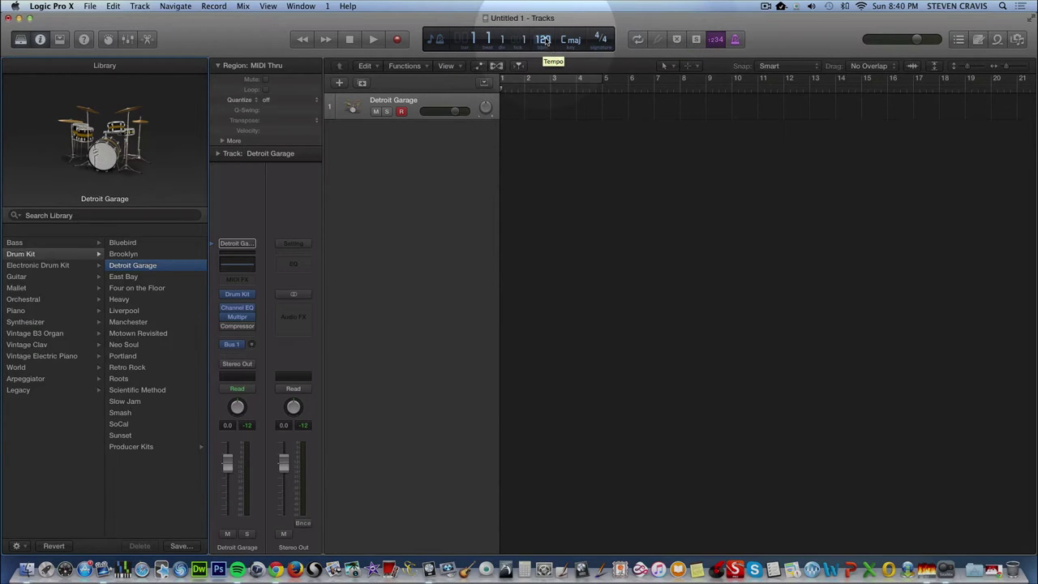
Play the empty project with the metronome on, stop around bar 6, and return the playhead to the beginning.
left_click(349, 41)
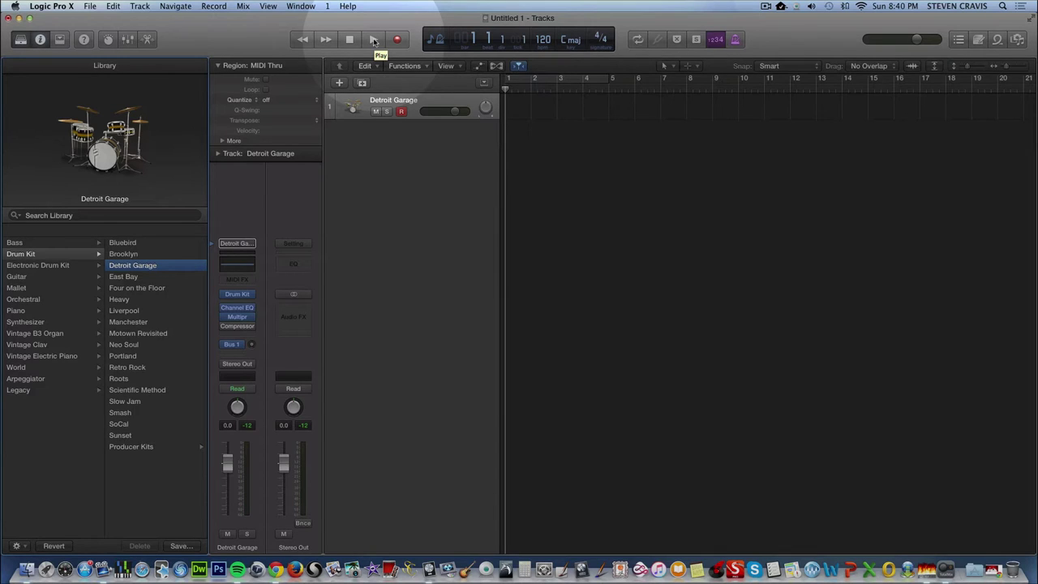
left_click(373, 41)
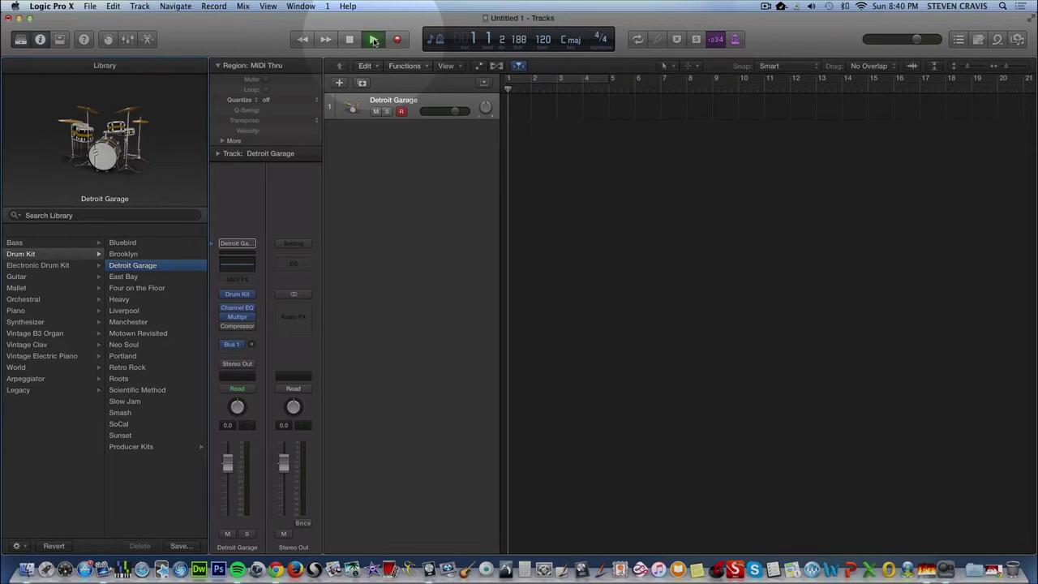
left_click(736, 40)
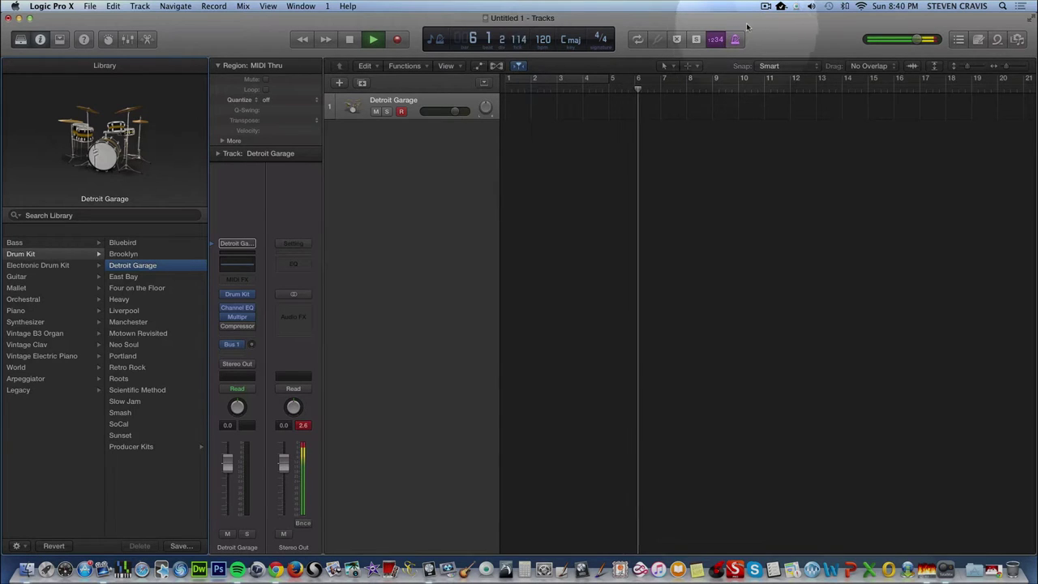
left_click(349, 40)
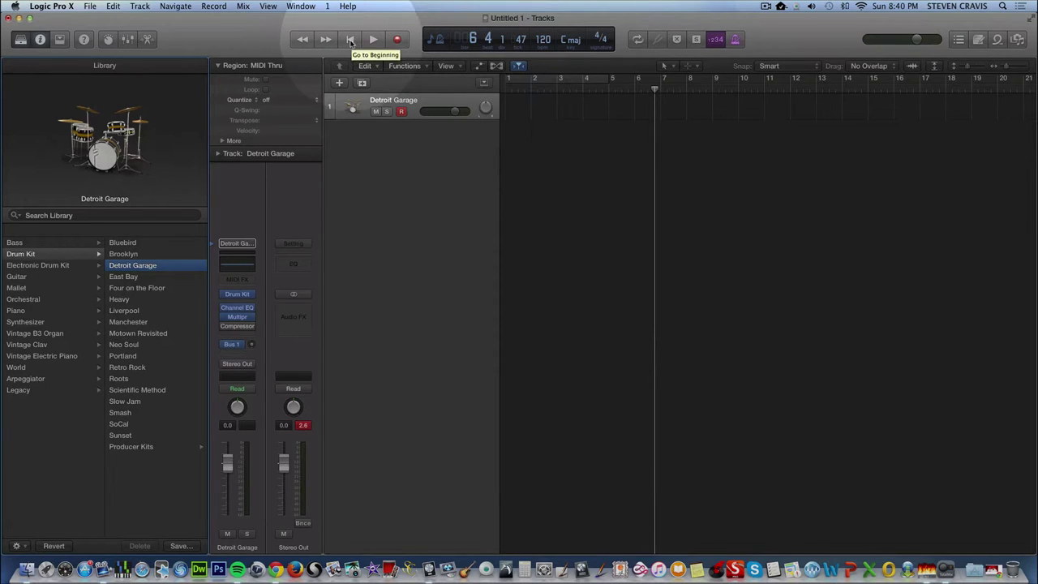
left_click(351, 42)
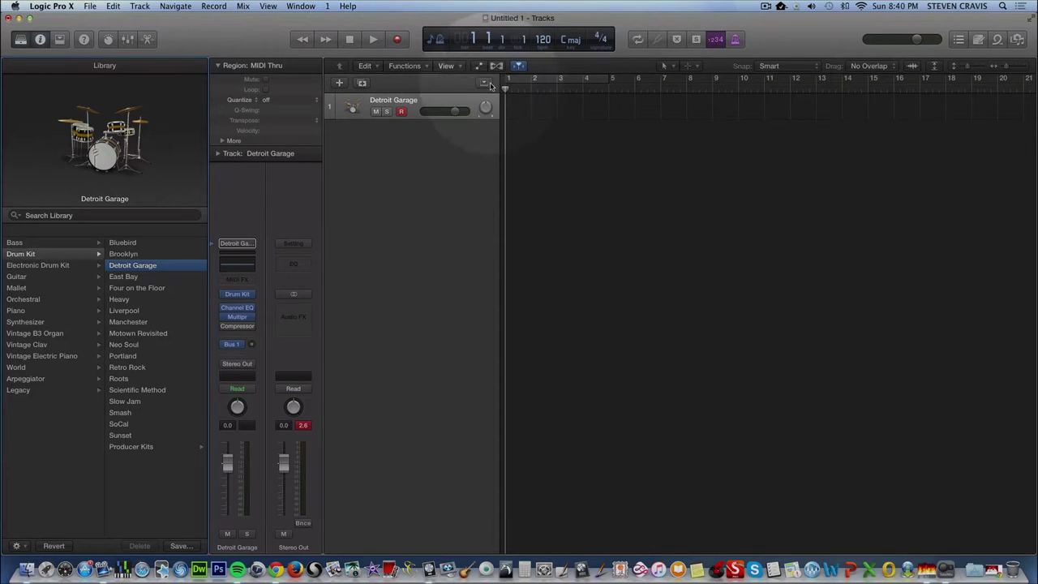
Run a short trial recording on the Detroit Garage track without playing notes, stop it, and return to the beginning.
left_click(397, 41)
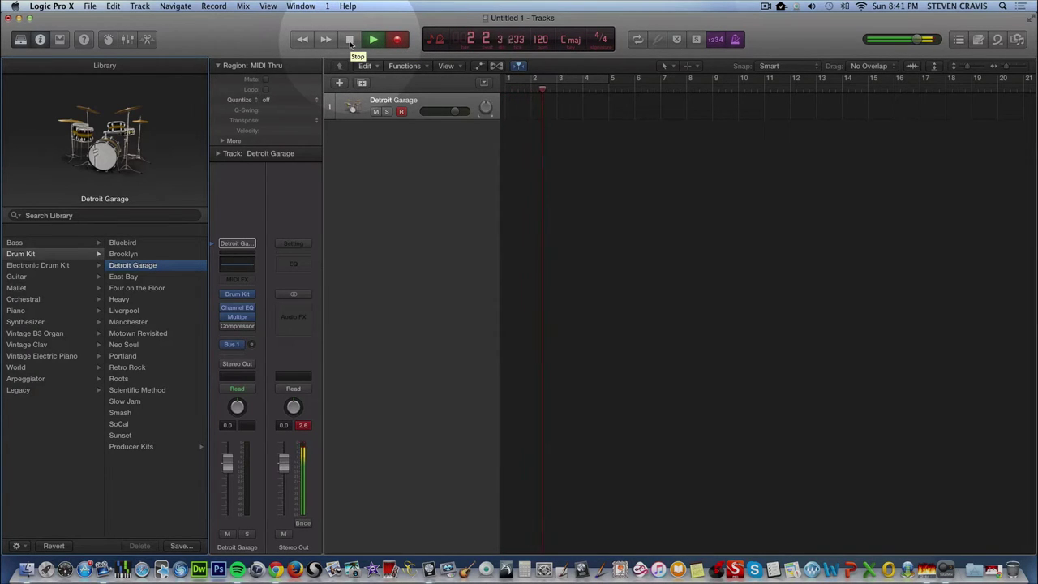
left_click(350, 41)
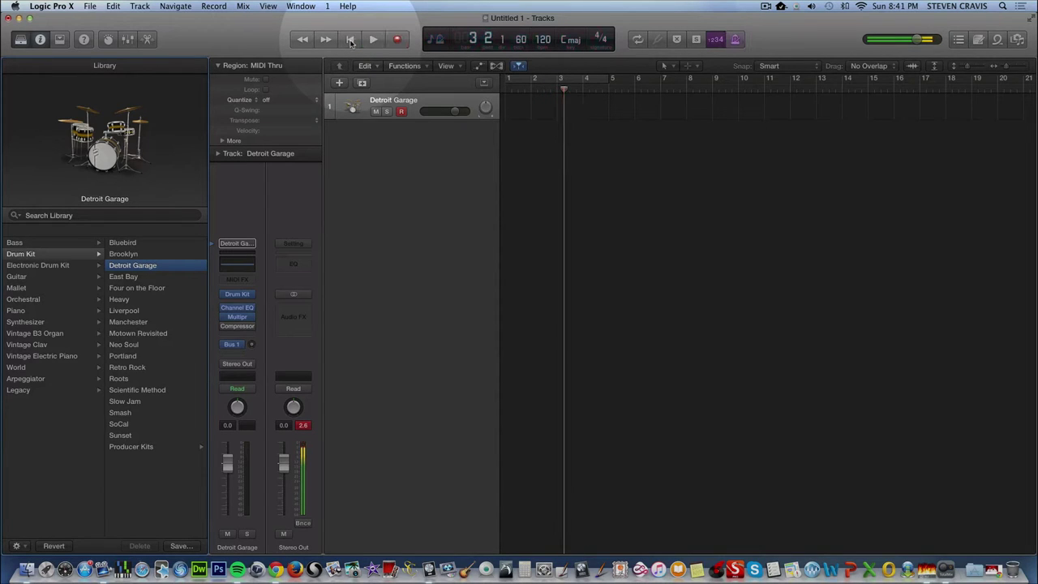
left_click(350, 41)
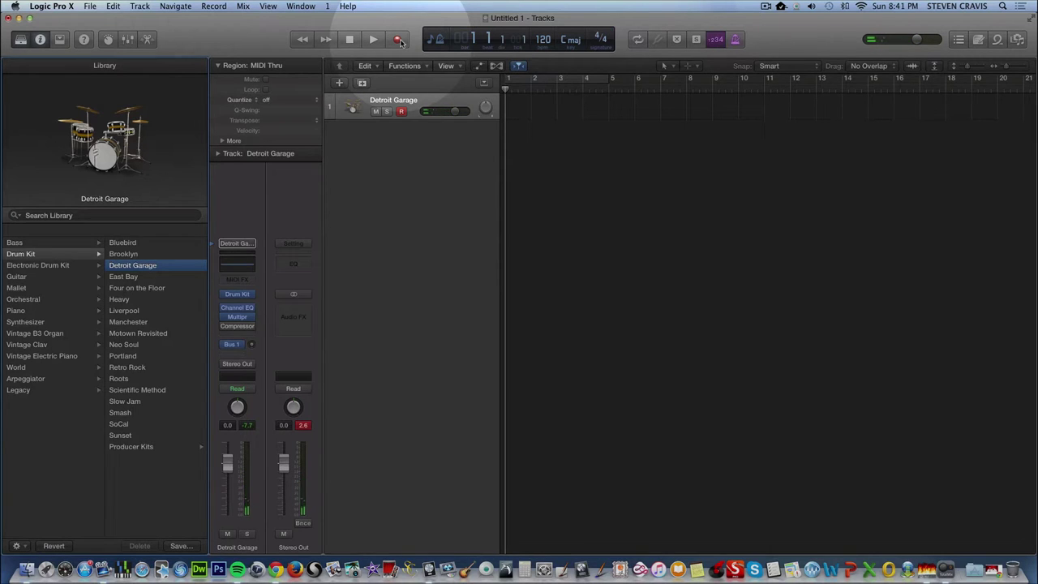
Lower the system volume and record a drum part of about four bars, from bar 2 to bar 6, on the Detroit Garage track.
key("XF86AudioLowerVolume")
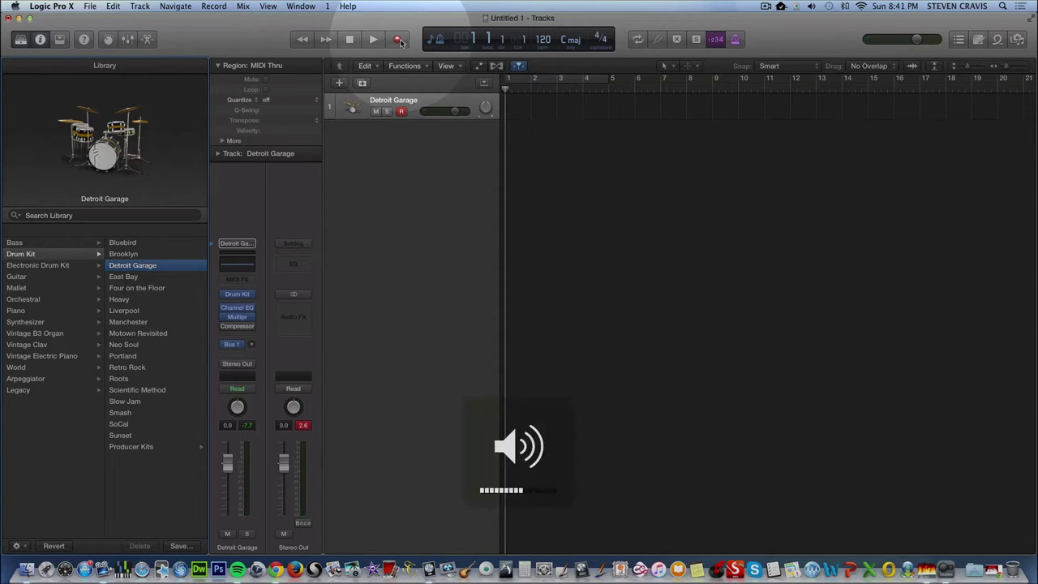
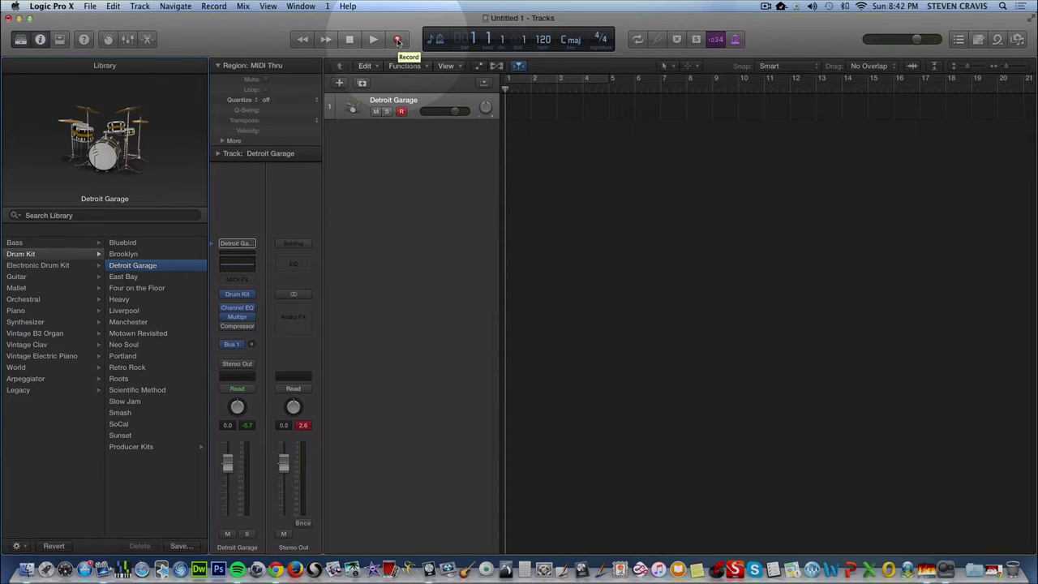
left_click(398, 40)
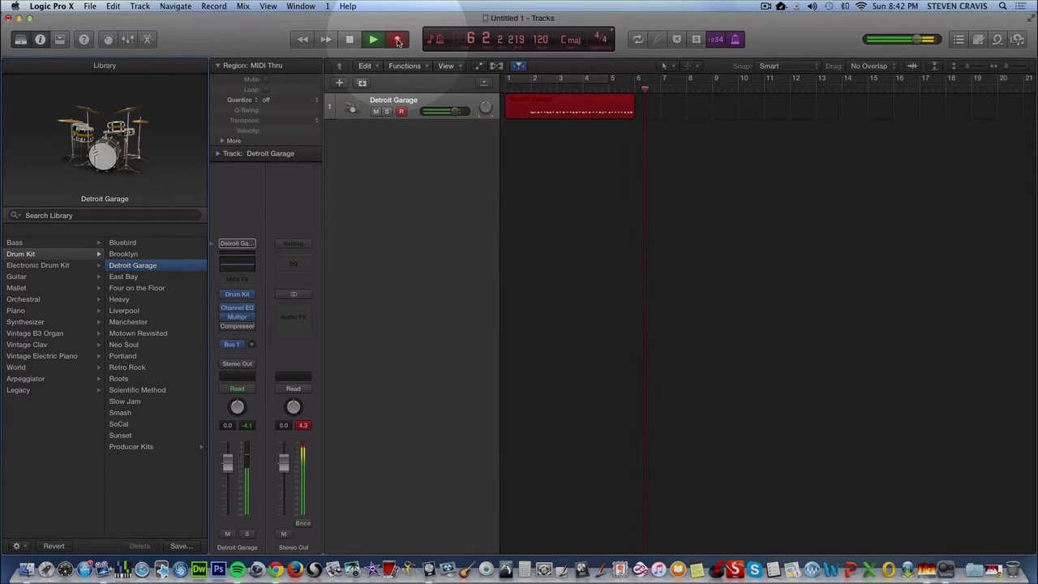
key("space")
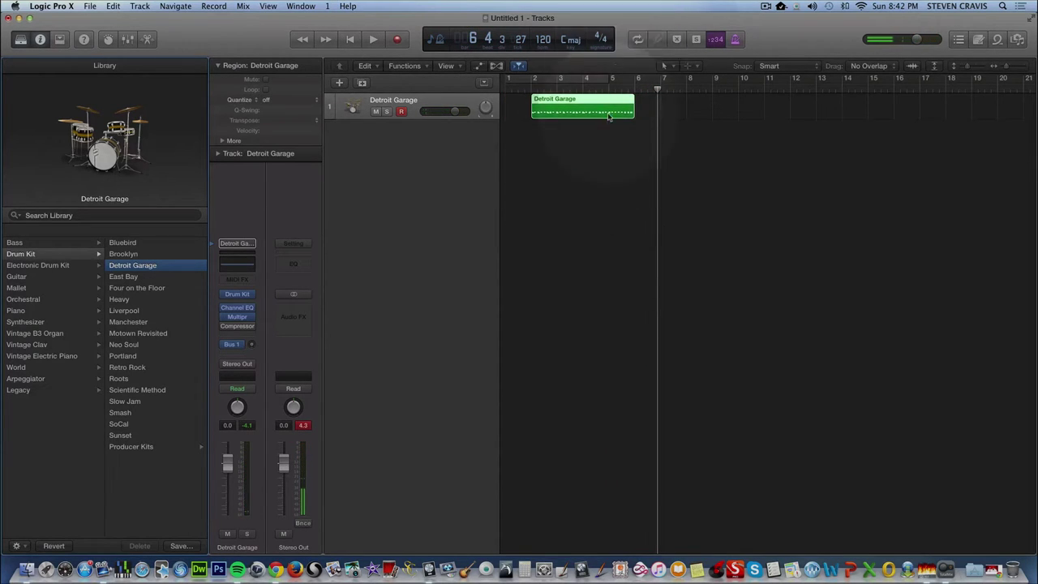
Play the recorded drum part from the beginning twice, the second time to about bar 6, and return the playhead to the start.
left_click(350, 40)
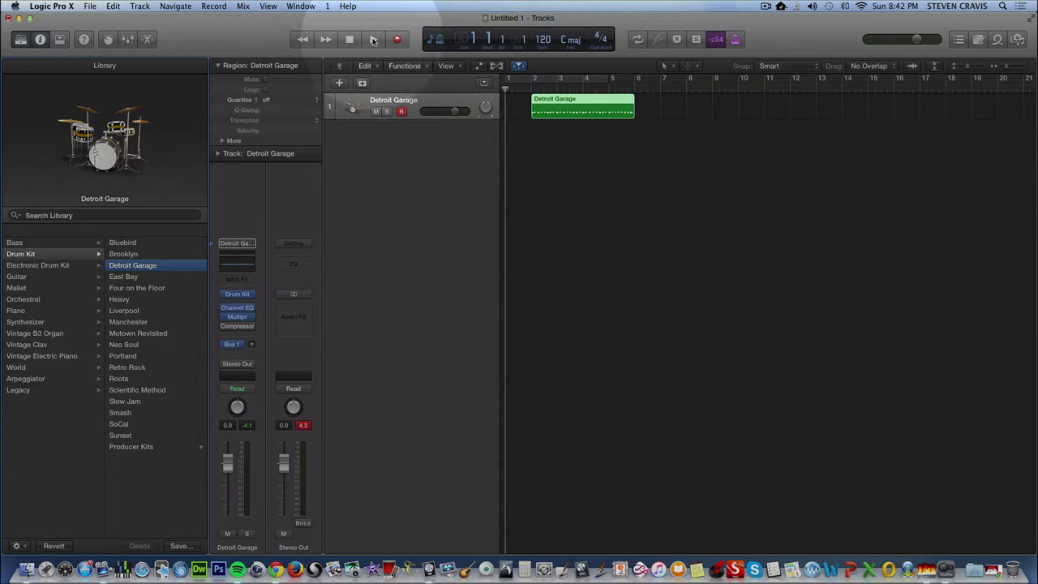
left_click(373, 40)
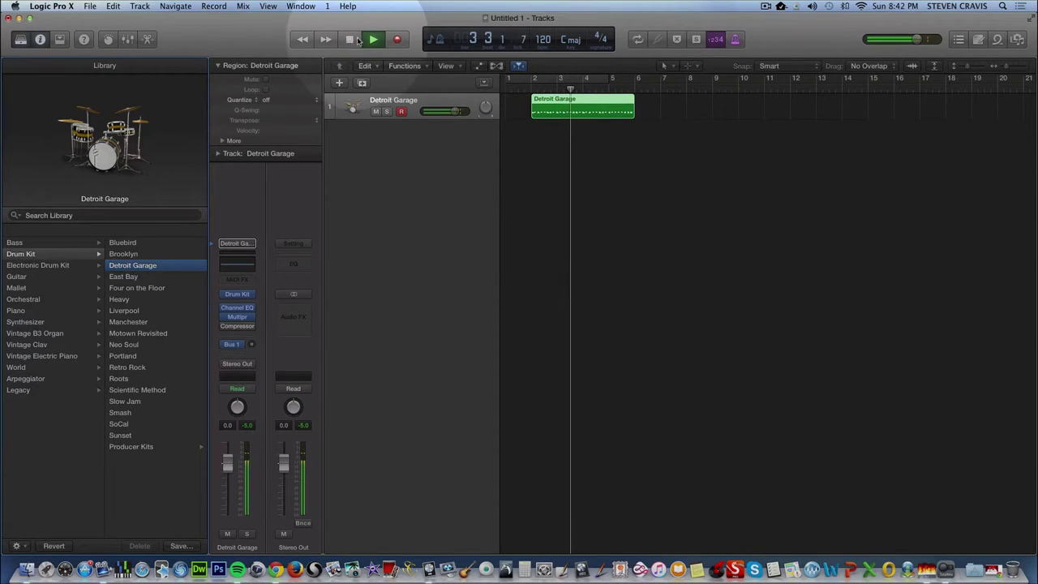
left_click(350, 40)
left_click(350, 41)
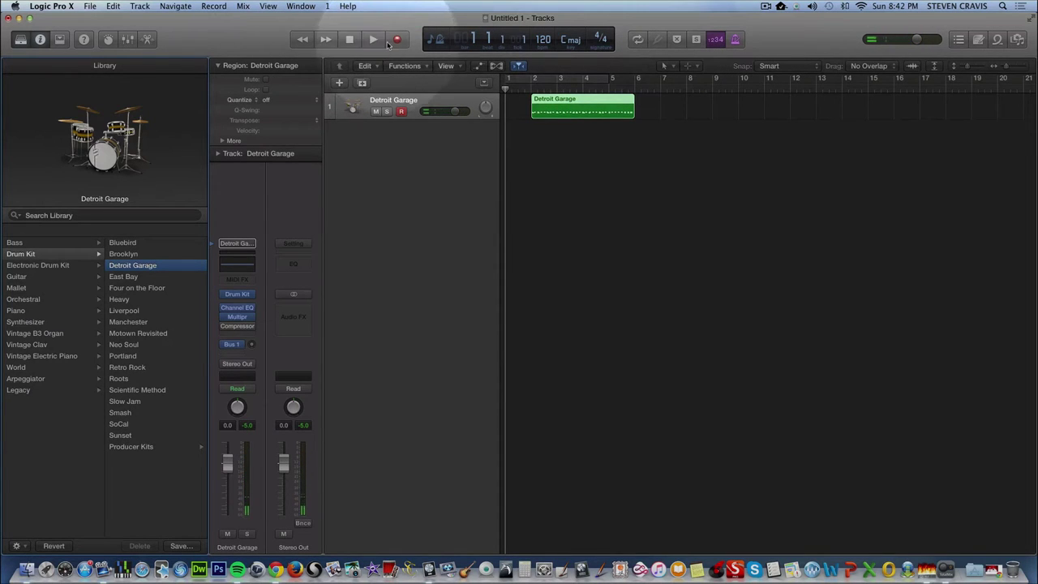
left_click(373, 38)
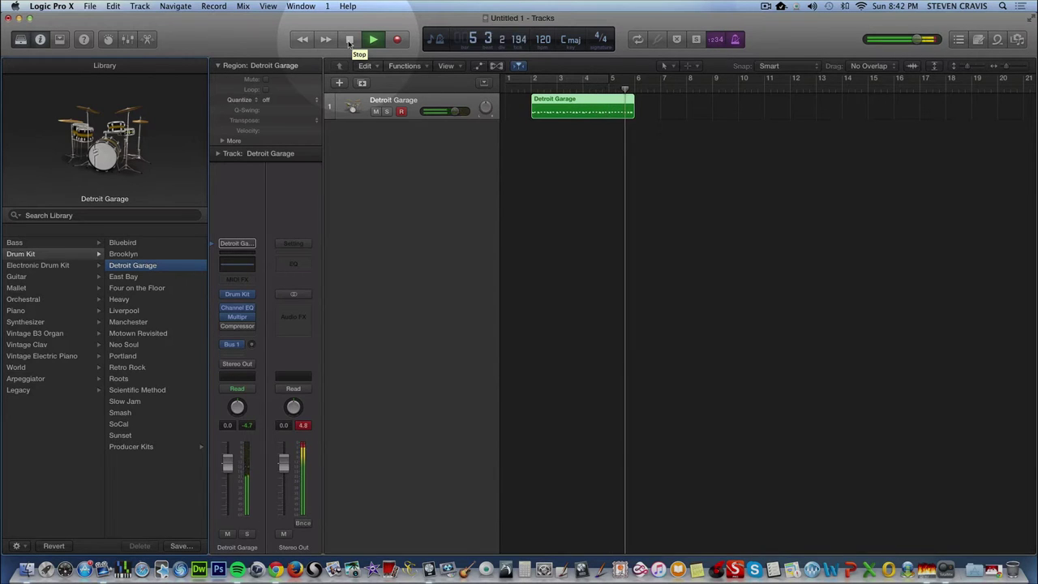
left_click(350, 41)
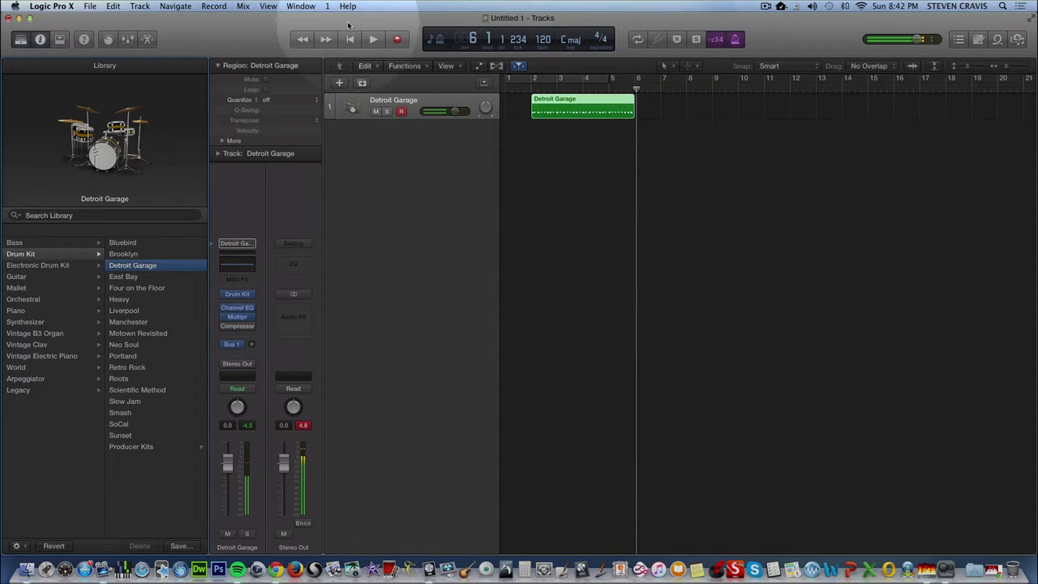
left_click(350, 39)
Move the Detroit Garage region one bar earlier so that it starts at bar 1.
left_click(584, 114)
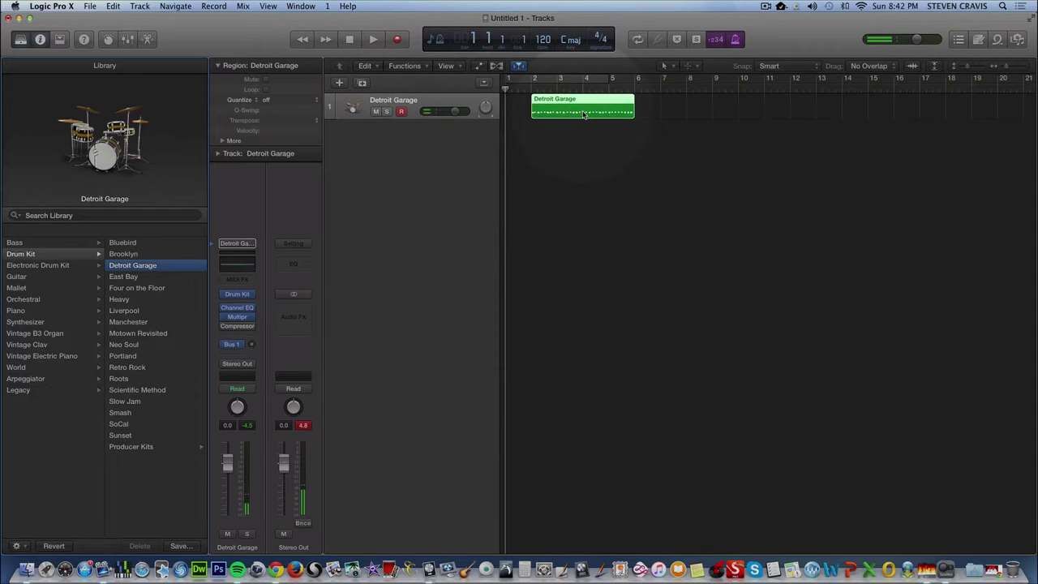
left_click_drag(584, 114, 557, 110)
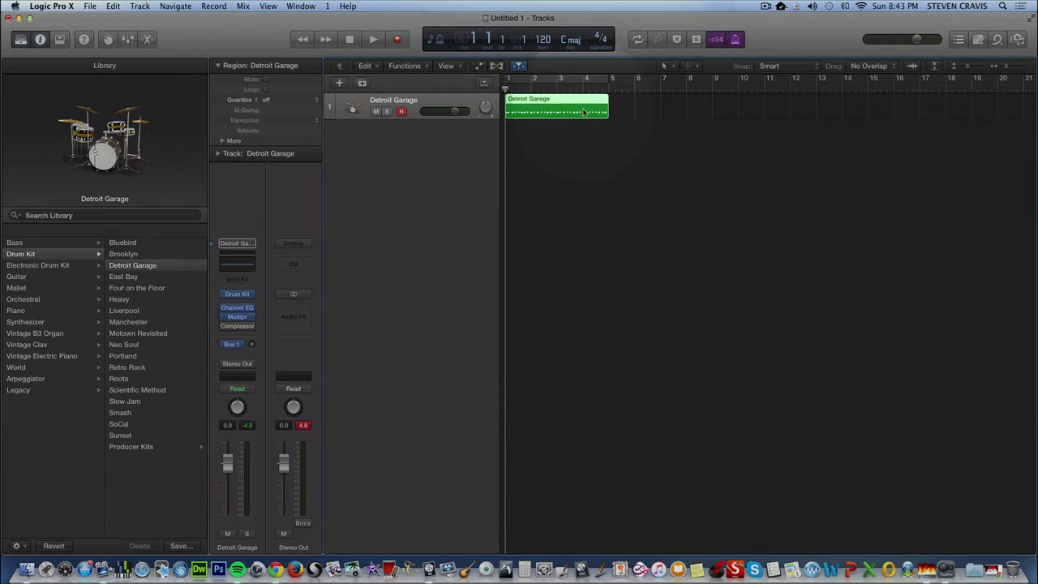
scroll(552, 110, "right", 1)
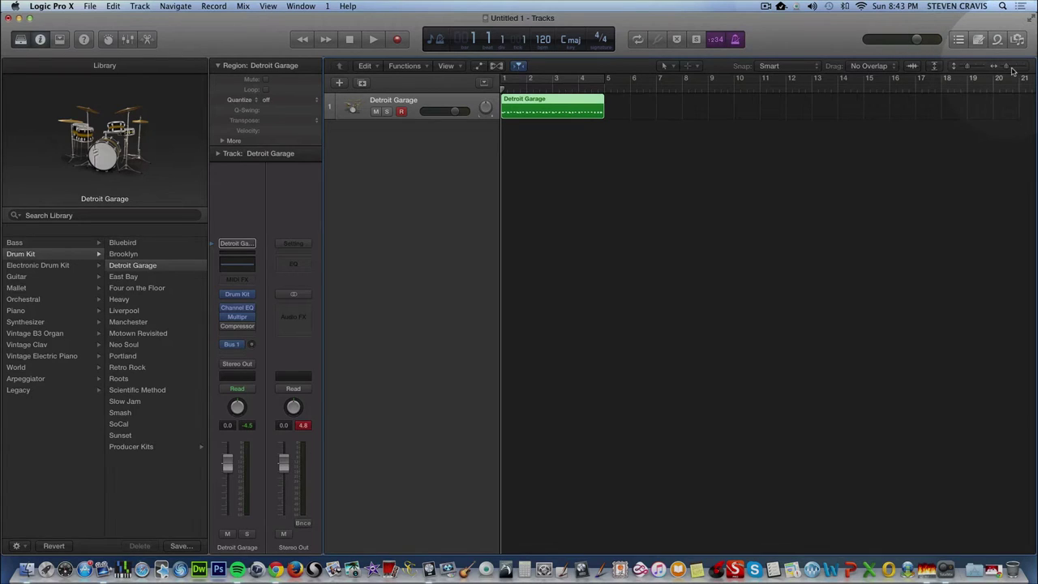
Quantize the Detroit Garage region to 1/8 Note and play it through to about bar 5.
left_click_drag(1008, 70, 991, 72)
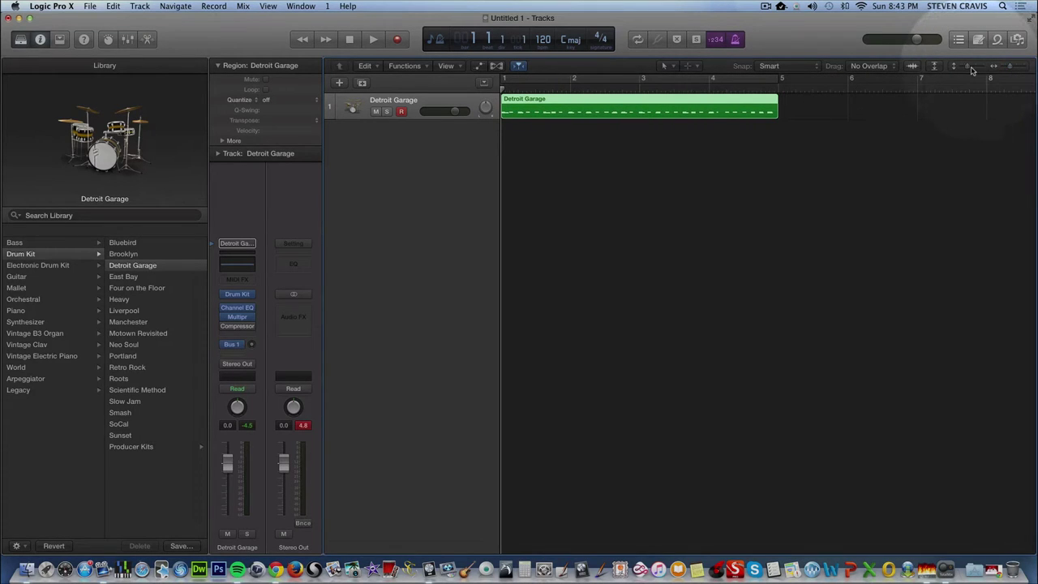
left_click(971, 71)
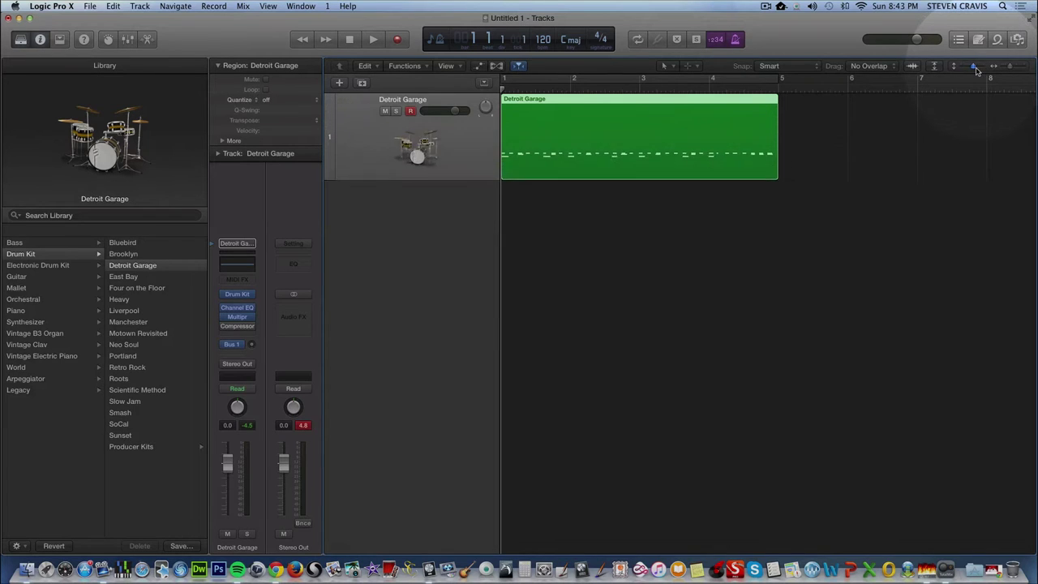
left_click(977, 69)
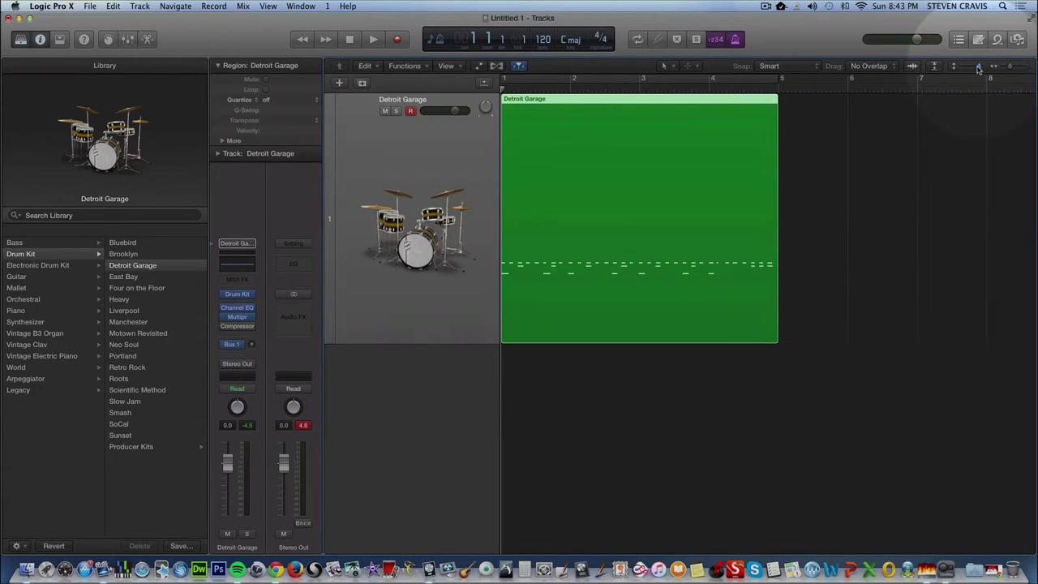
left_click_drag(977, 70, 972, 72)
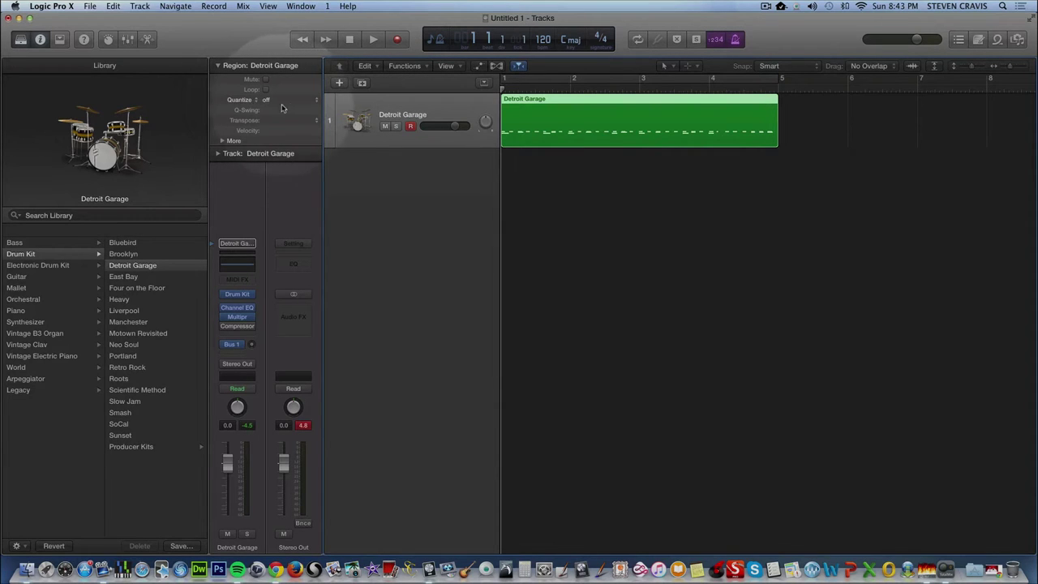
left_click(317, 100)
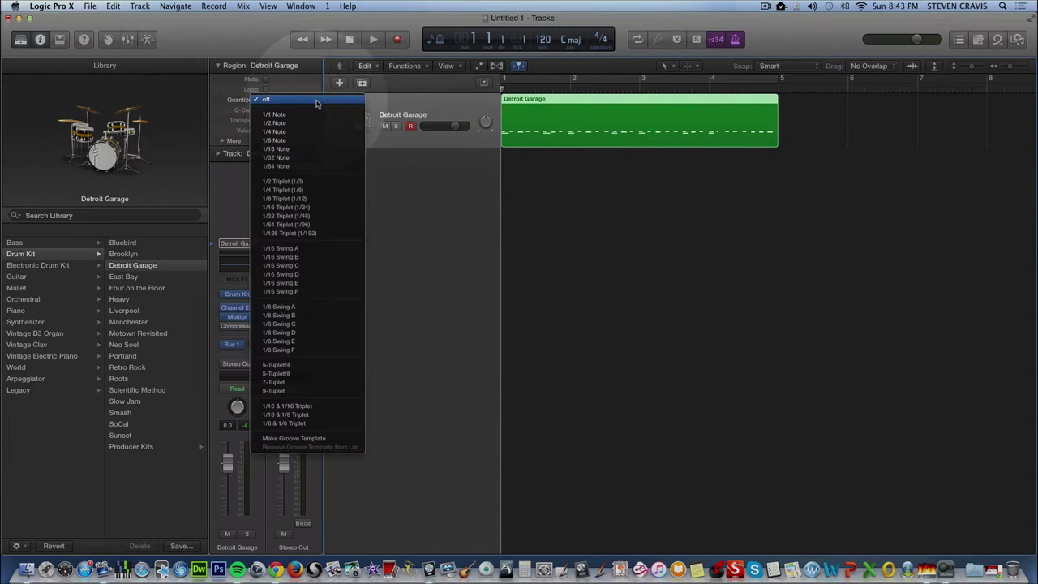
left_click(295, 142)
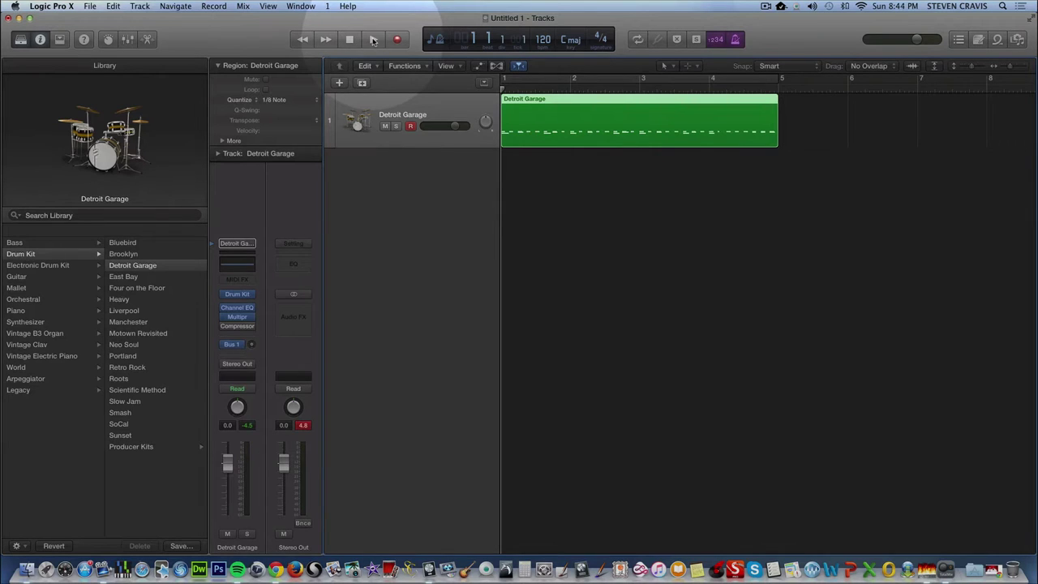
left_click(373, 40)
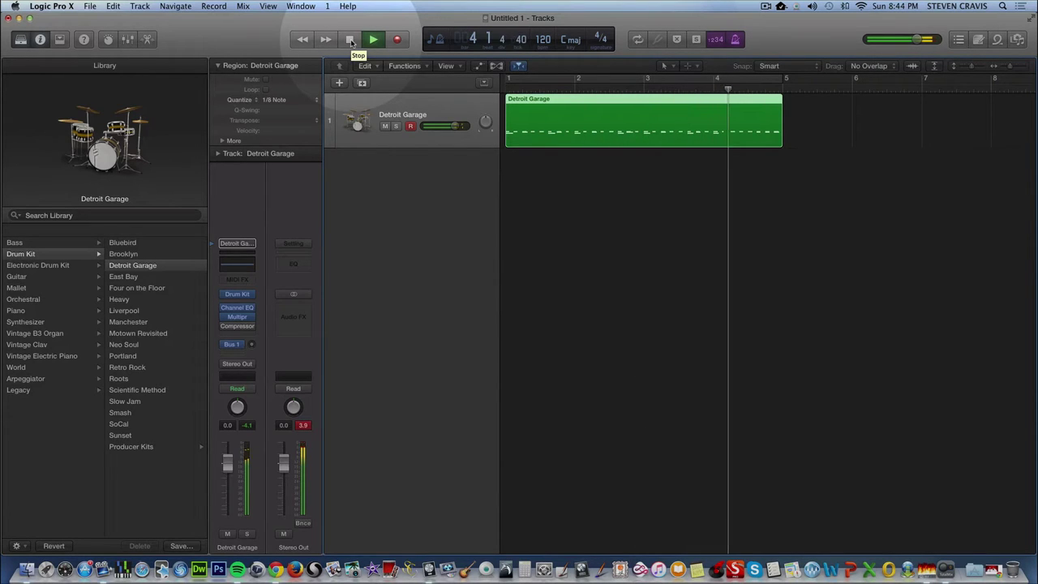
left_click(350, 41)
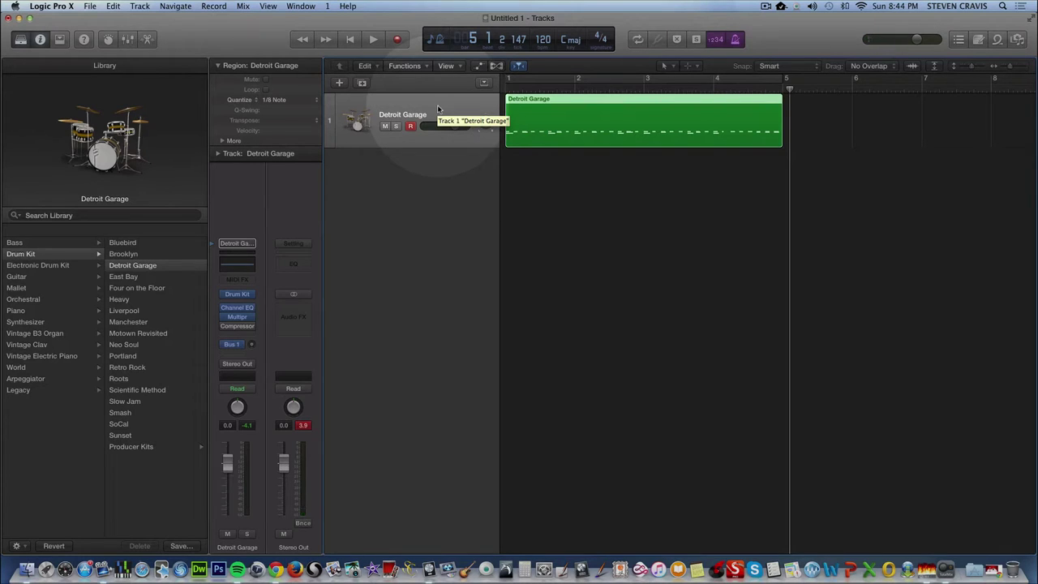
Add one software instrument track and load the Liverpool Bass patch from the Bass category onto it.
left_click(340, 84)
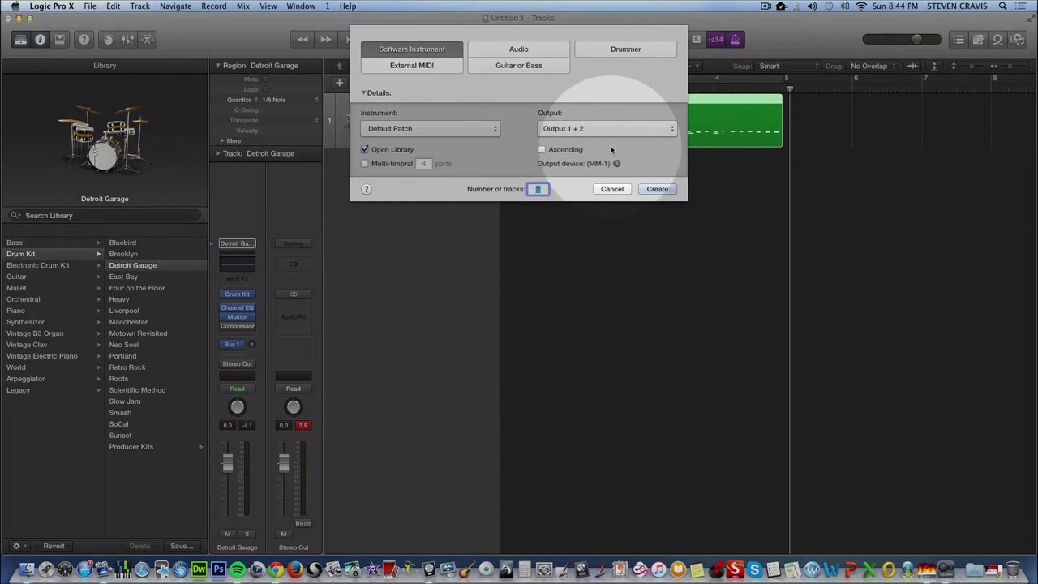
left_click(657, 189)
left_click(657, 189)
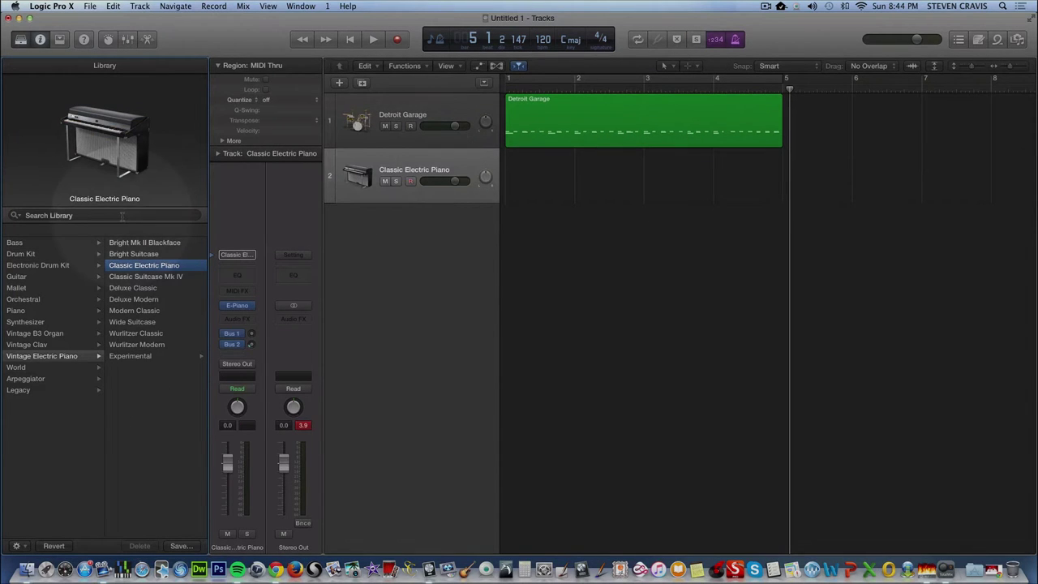
left_click(15, 243)
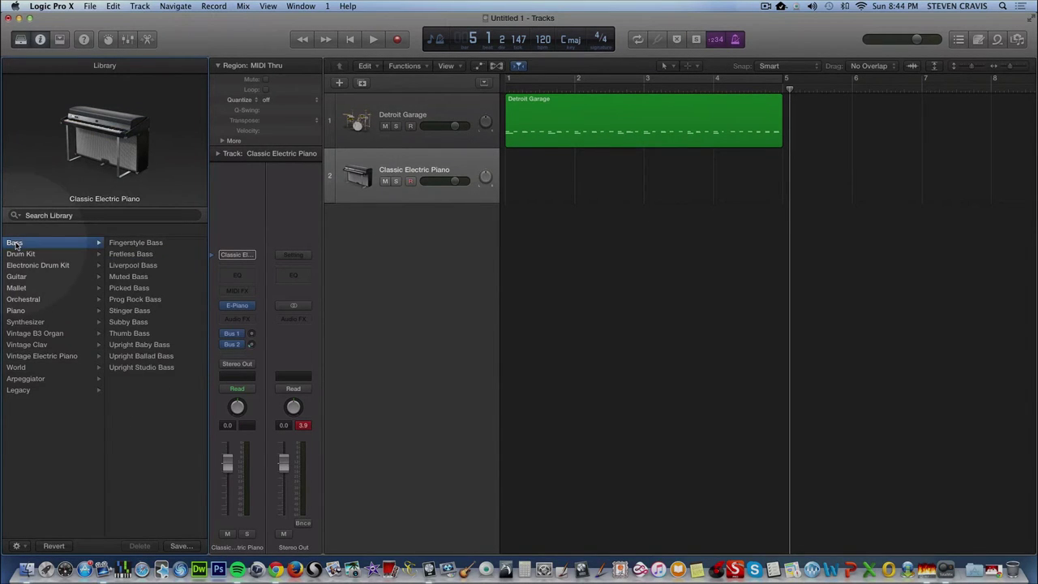
left_click(142, 266)
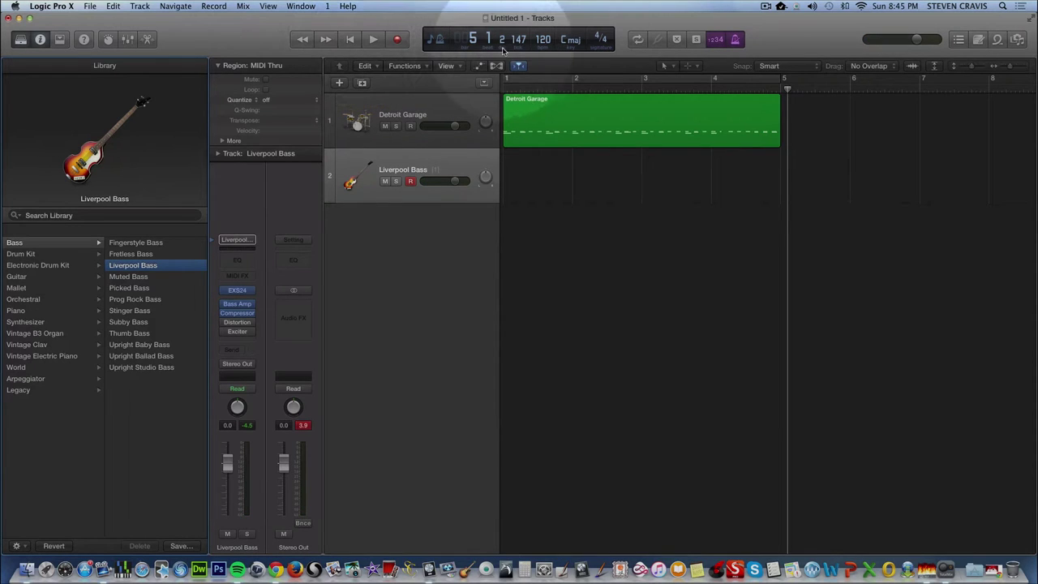
Lower the project tempo to 90 bpm.
left_click_drag(543, 39, 545, 44)
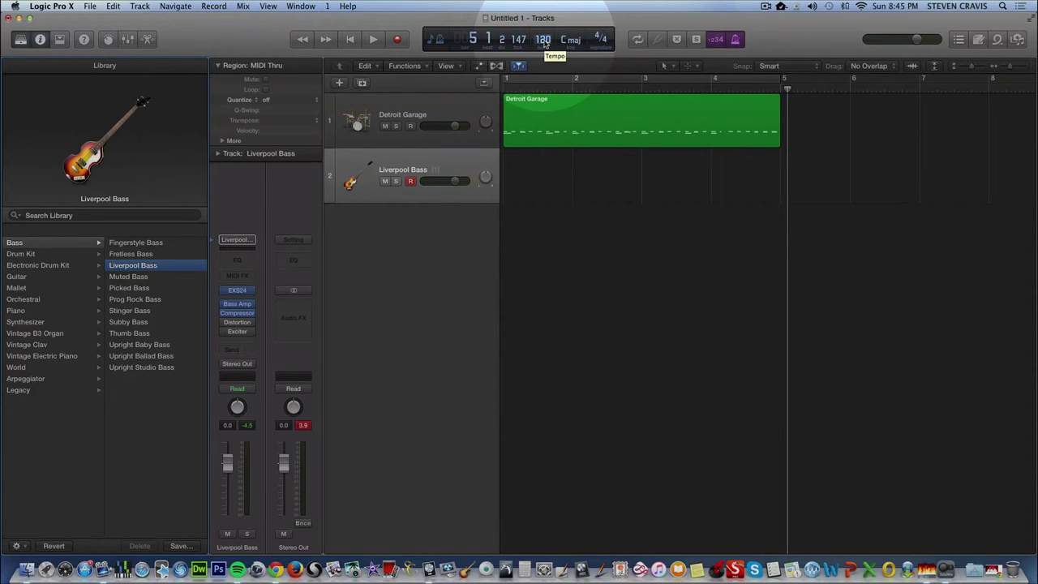
left_click_drag(545, 44, 547, 46)
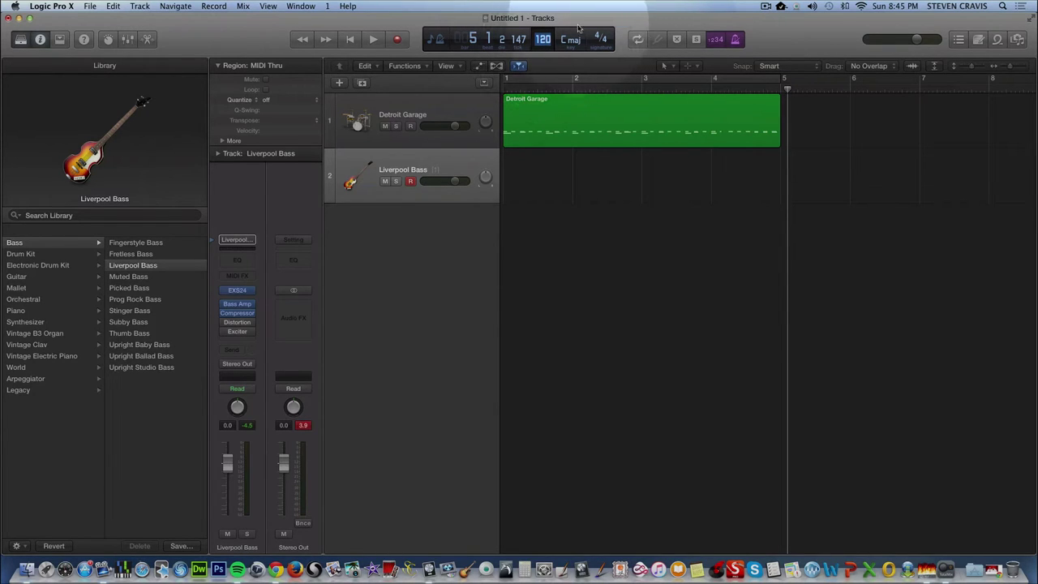
left_click(552, 159)
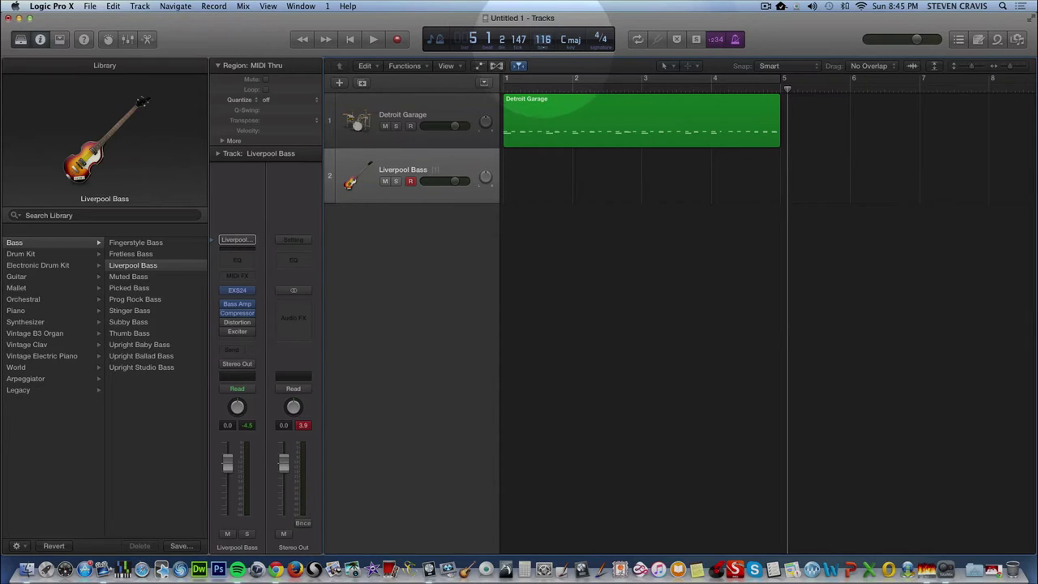
left_click_drag(584, 15, 582, 107)
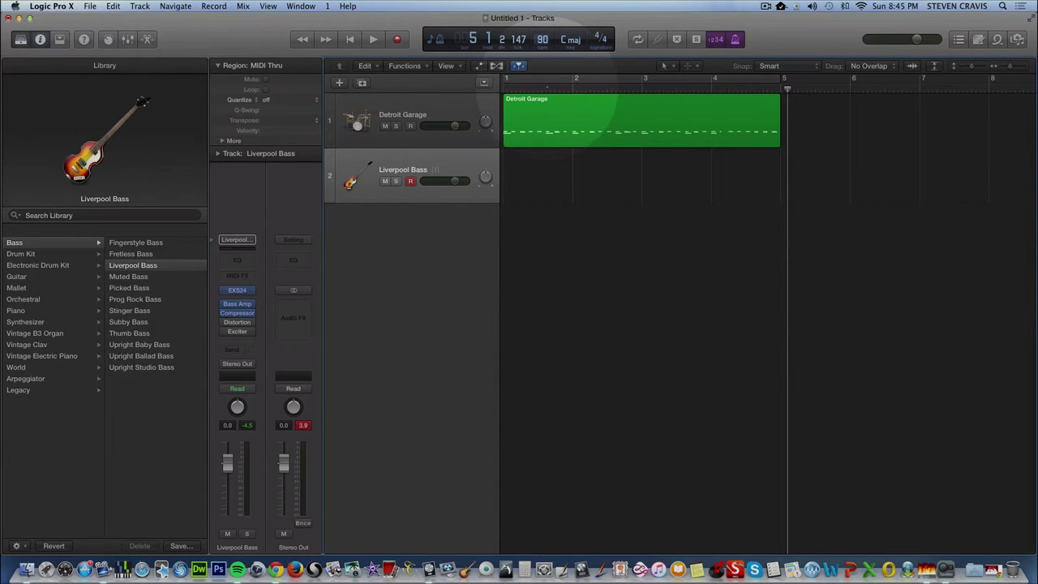
Play the drum region from the beginning at the new tempo, stop near bar 5, and return the playhead to the start.
left_click(350, 39)
left_click(372, 39)
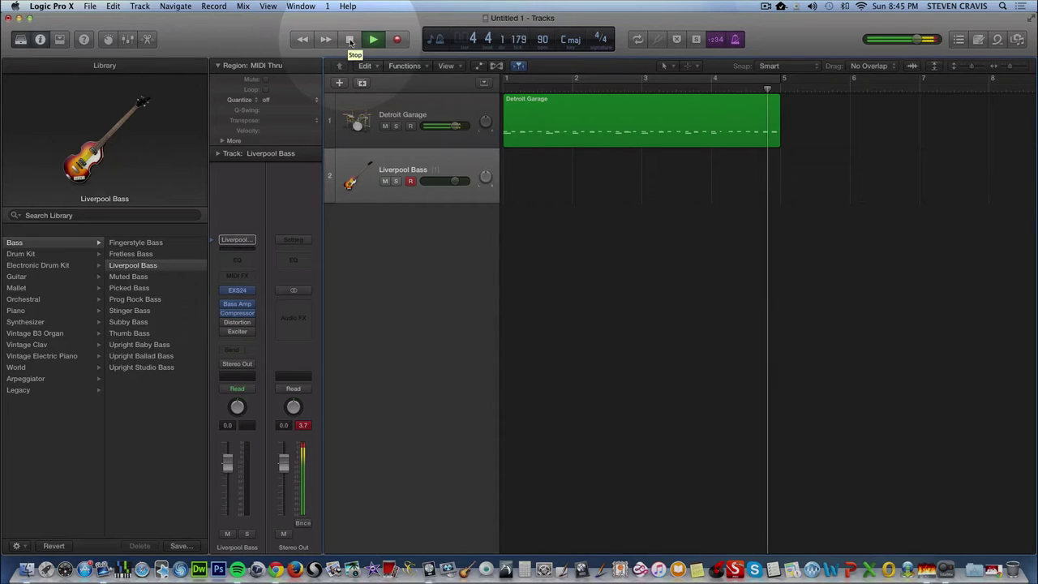
left_click(350, 40)
left_click(351, 40)
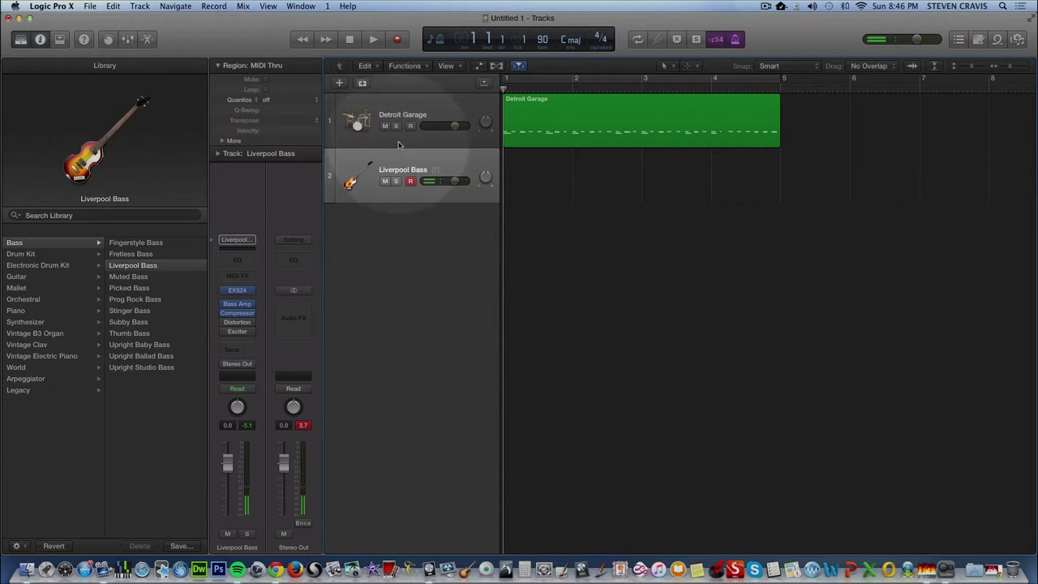
Shift the Detroit Garage region to start at bar 2 and record a bass part from bar 2 to bar 6 on the Liverpool Bass track.
left_click(409, 112)
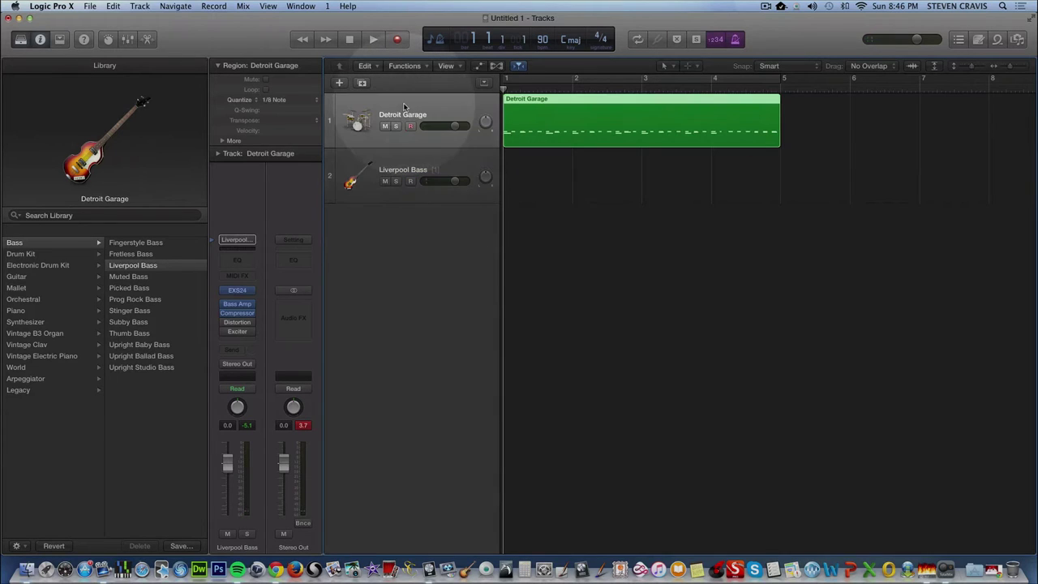
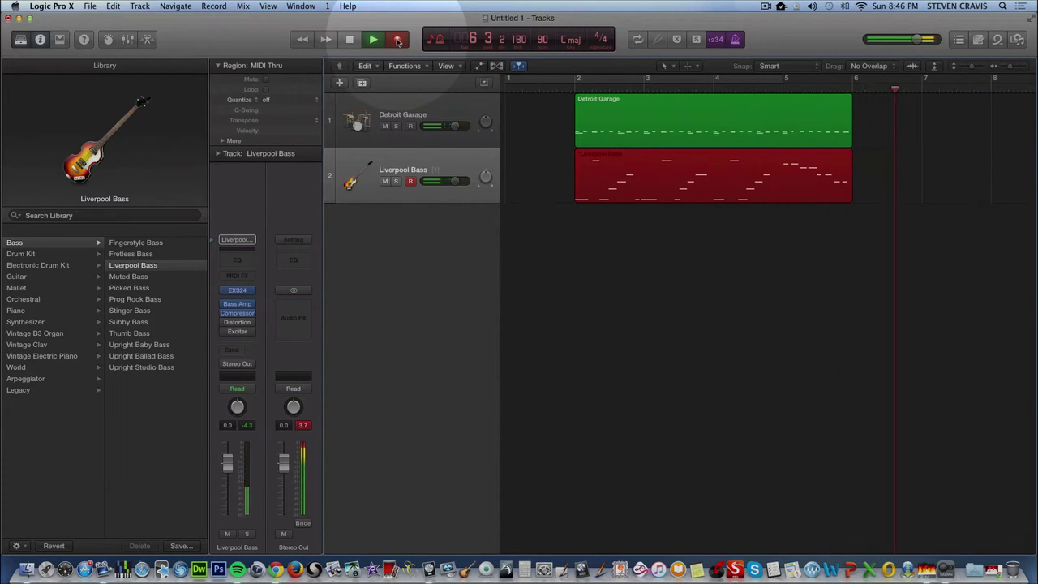
key("space")
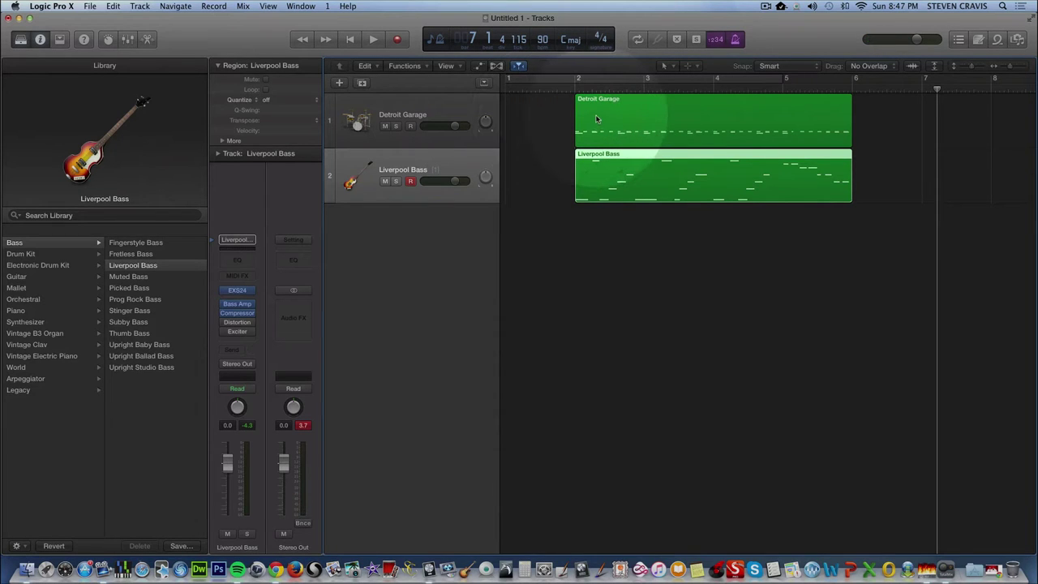
mouse_move(587, 113)
left_mouse_down()
mouse_move(517, 114)
mouse_move(600, 114)
mouse_move(587, 114)
left_mouse_up()
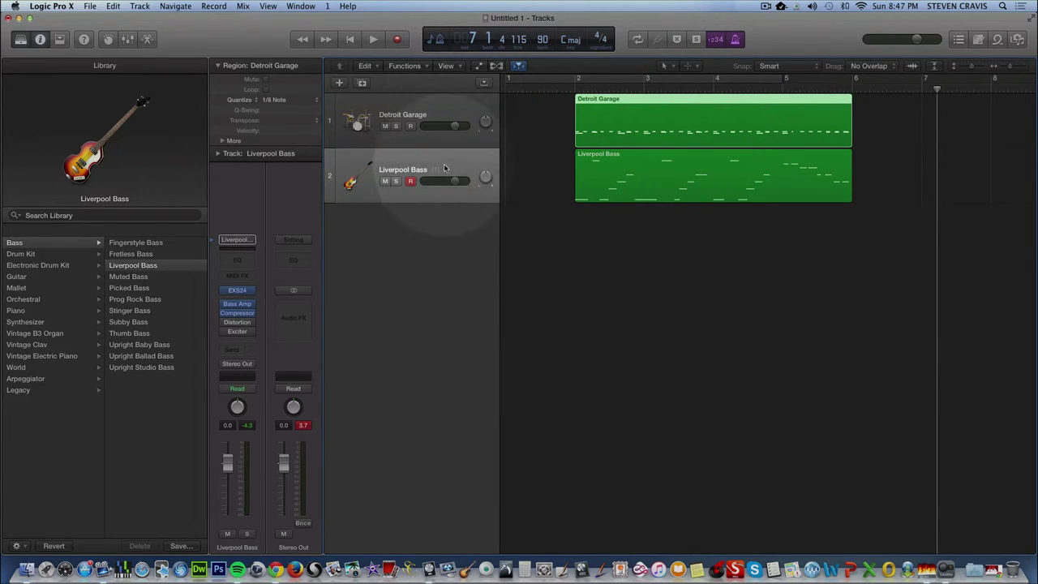
Play the drum and bass parts together from bar 2 and stop at about bar 6.
left_click(899, 92)
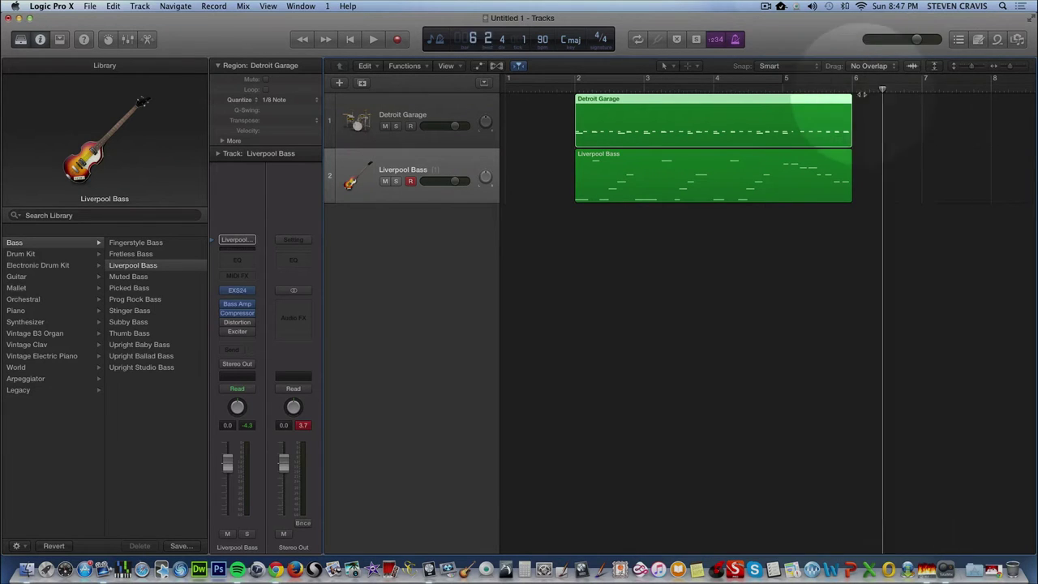
left_click(573, 91)
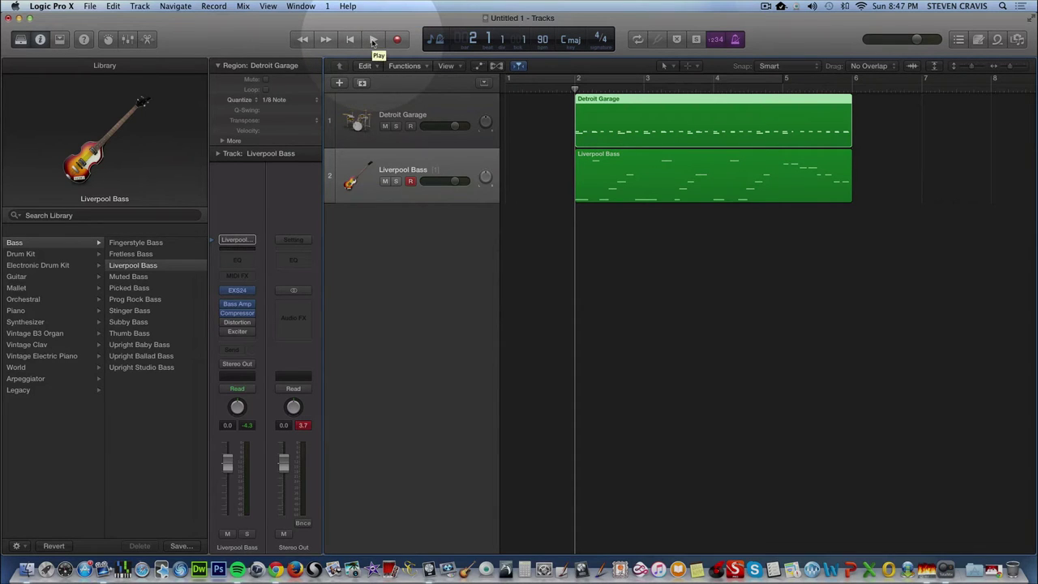
left_click(373, 39)
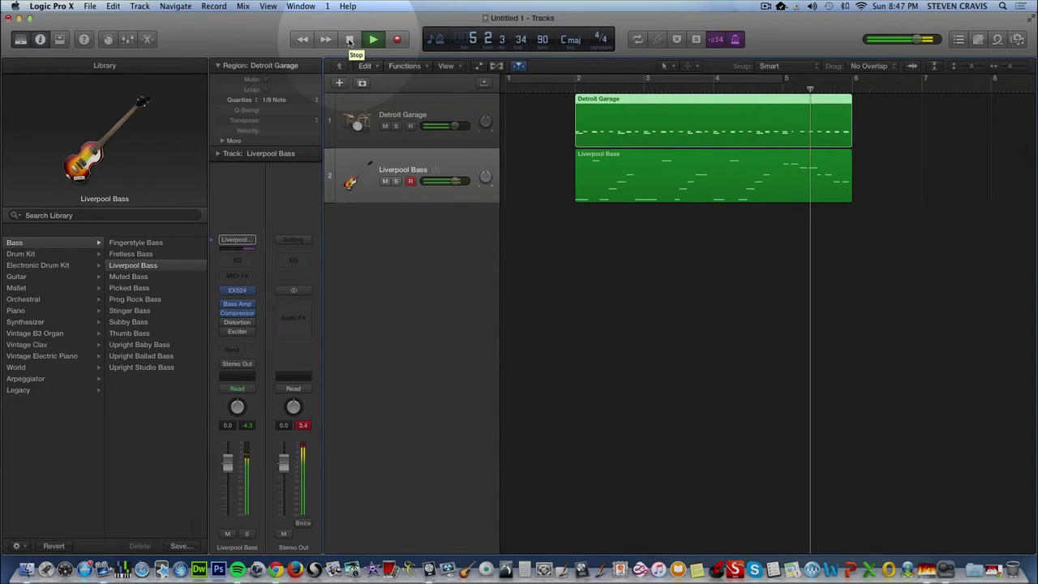
left_click(349, 40)
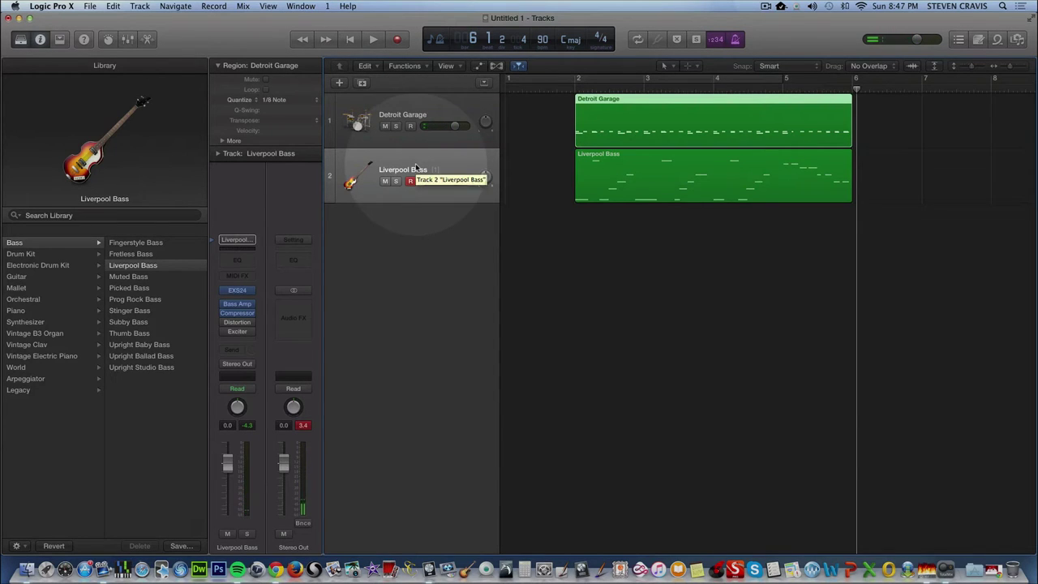
Compare the quantize settings of the Detroit Garage and Liverpool Bass regions.
left_click(317, 101)
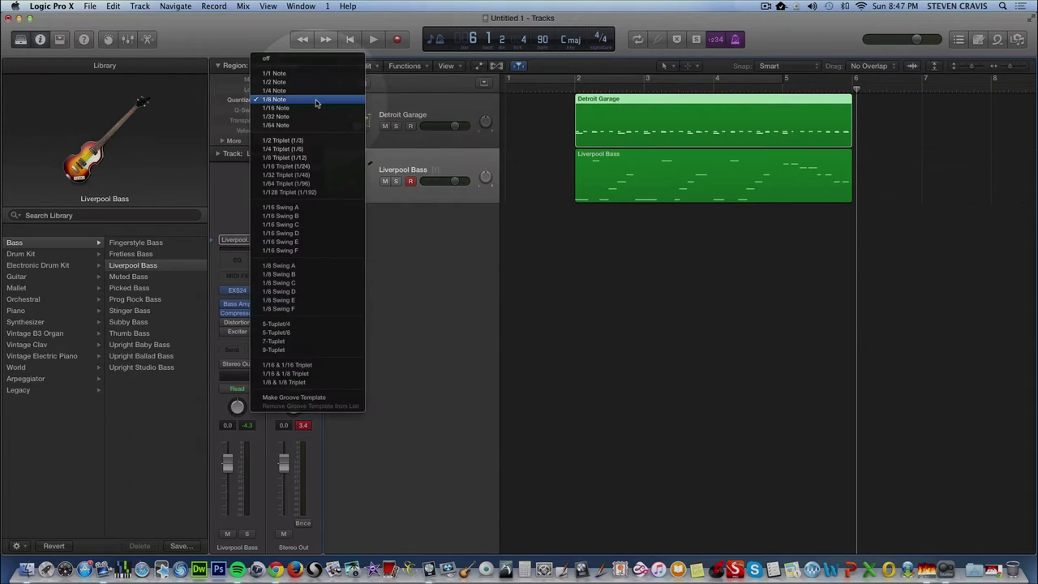
left_click(392, 156)
left_click(392, 156)
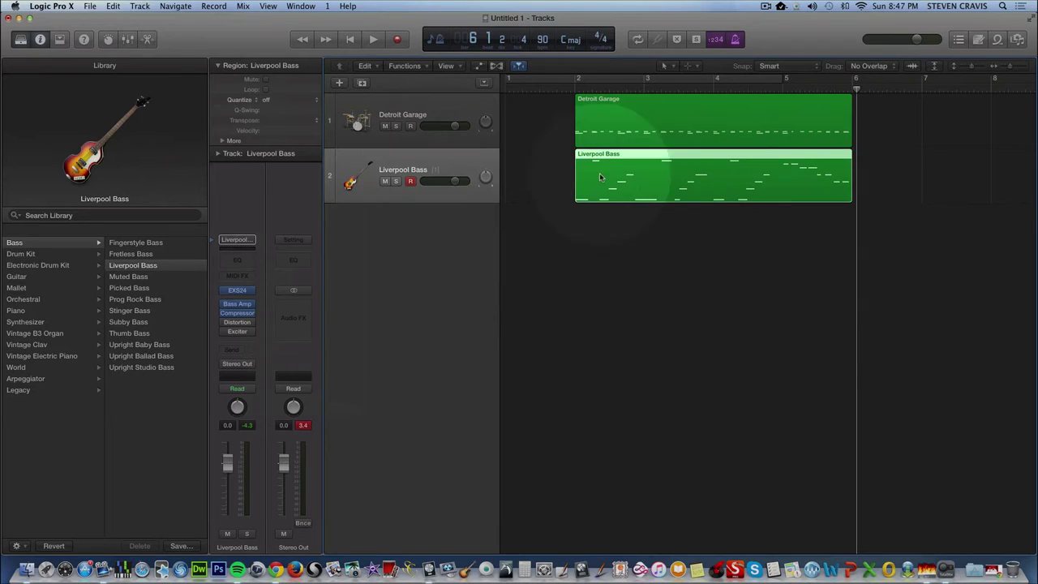
left_click(614, 239)
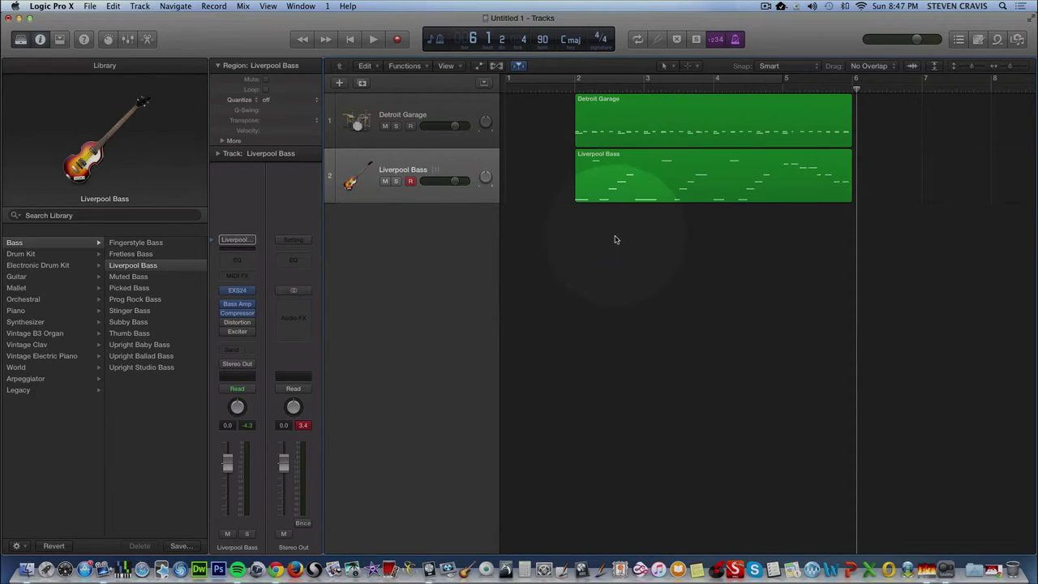
left_click(631, 167)
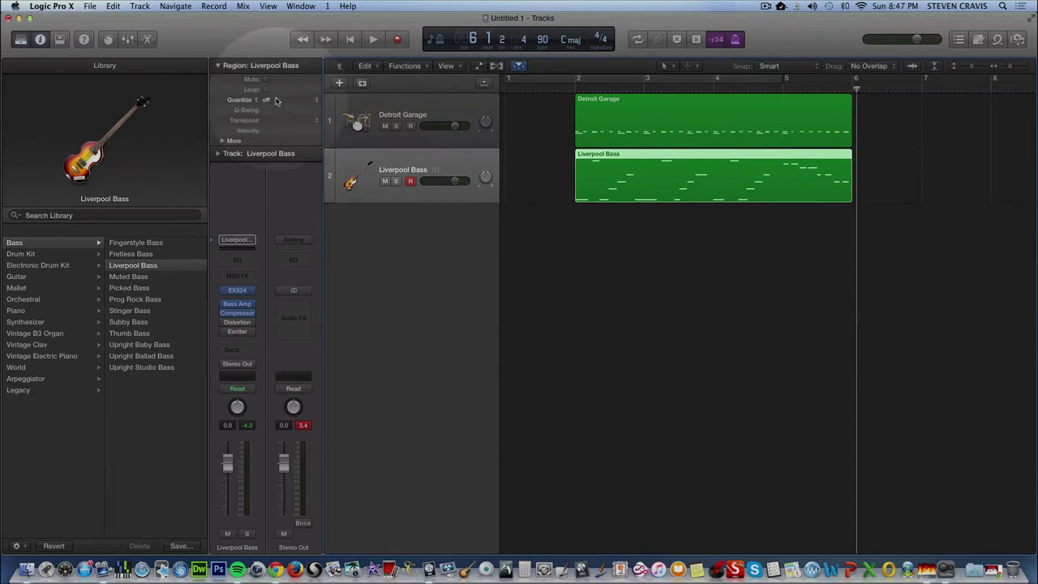
left_click(628, 112)
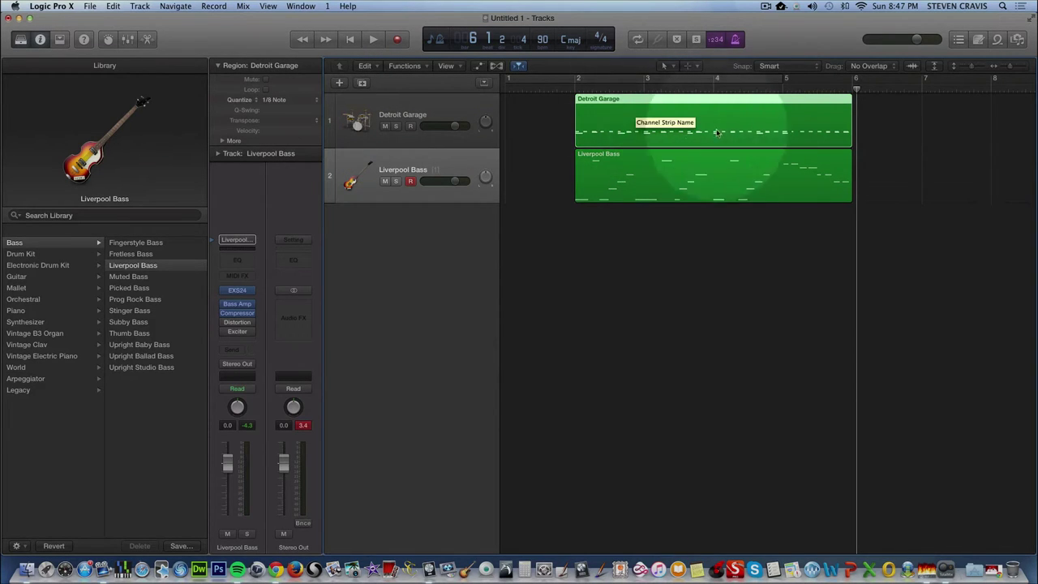
Quantize the Liverpool Bass region to 1/16 Note.
left_click(623, 162)
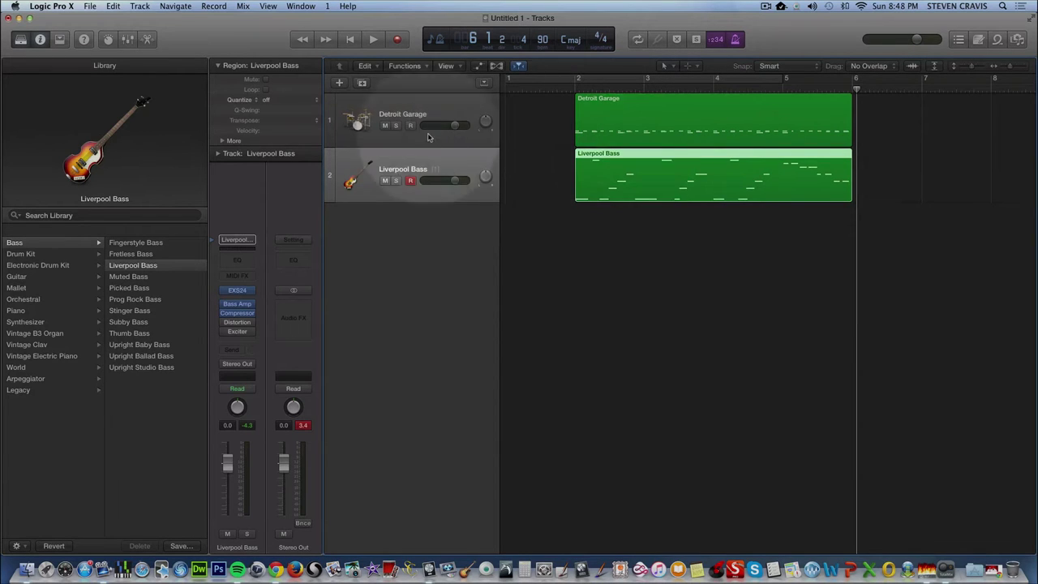
left_click(317, 101)
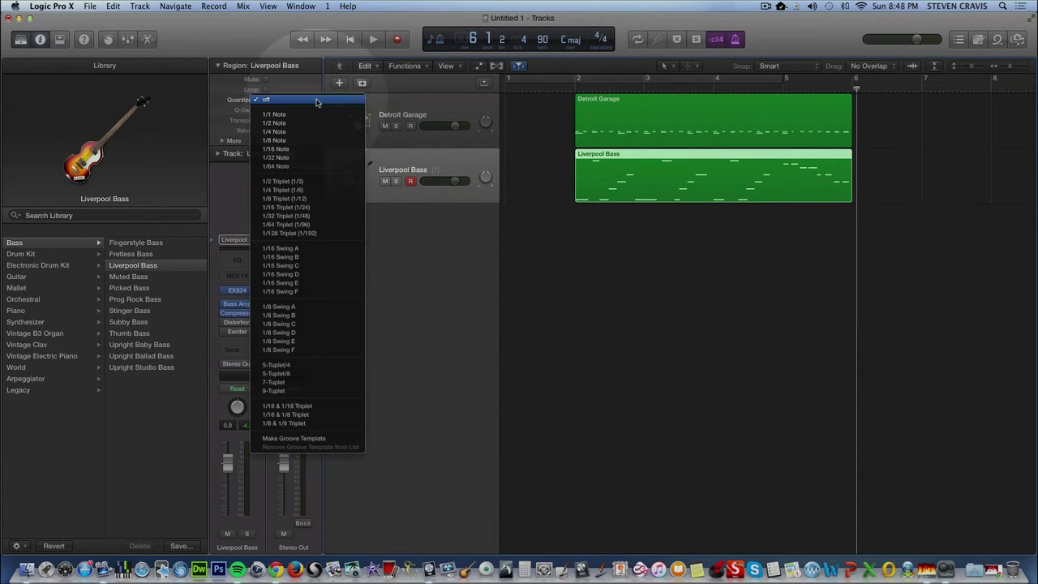
left_click(296, 151)
Play the drum and quantized bass parts from the beginning, stop just past bar 6, and return the playhead to the start.
left_click(350, 40)
left_click(373, 40)
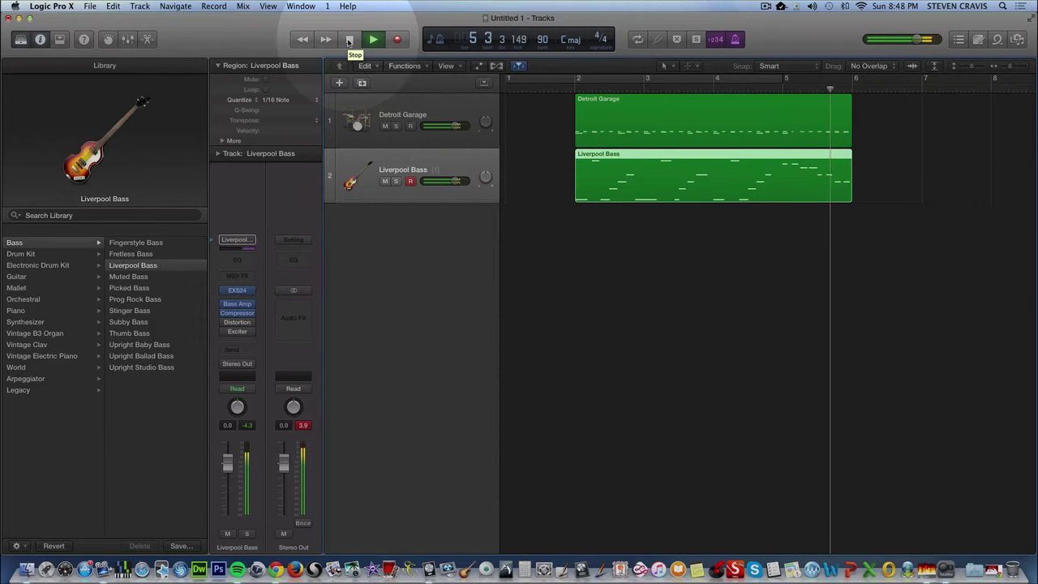
left_click(349, 40)
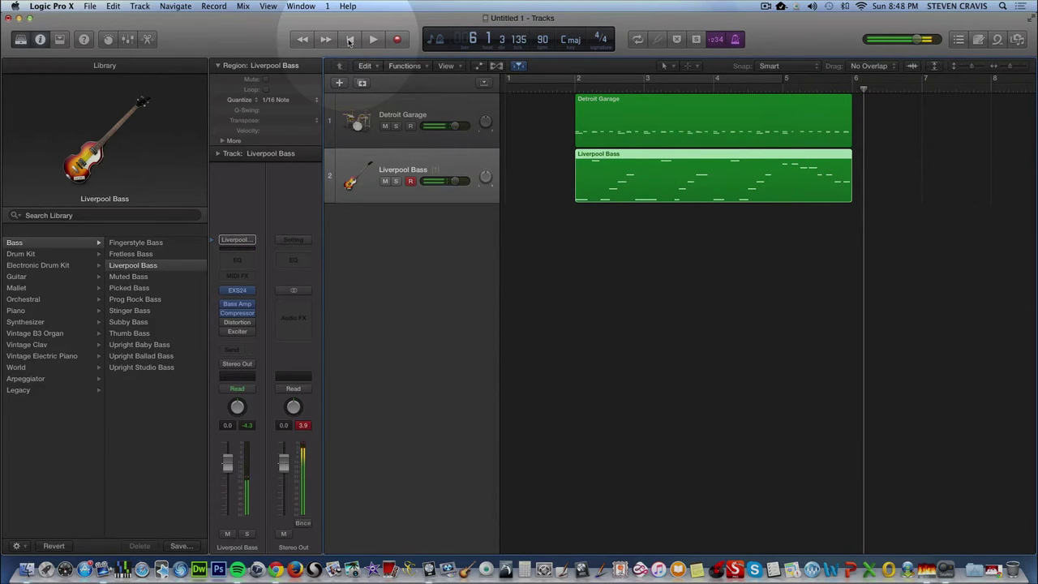
left_click(349, 40)
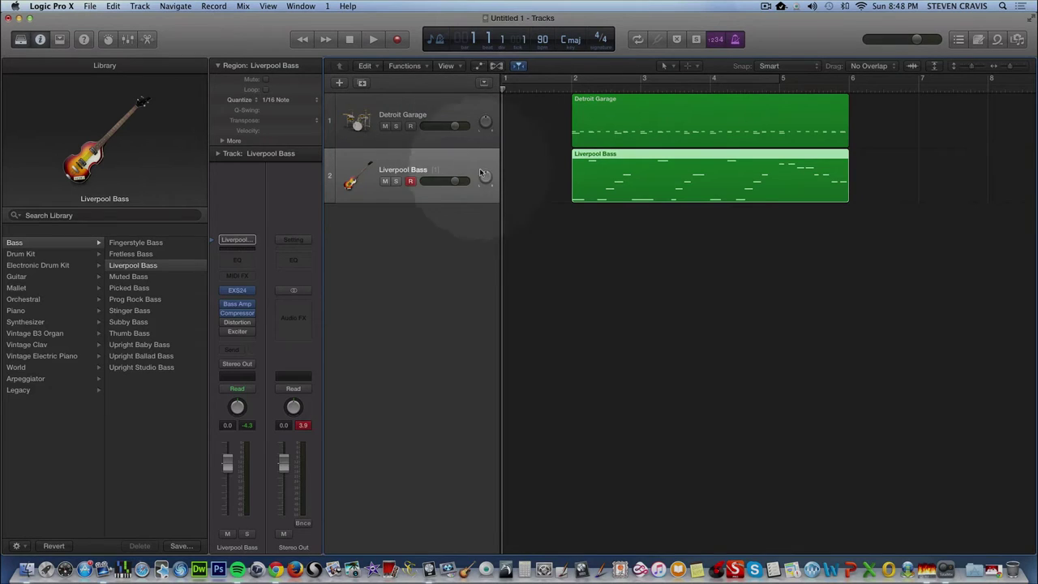
Start saving the project under a new name and choose the SUMIYO folder on the home account's Desktop as the destination.
left_click(91, 6)
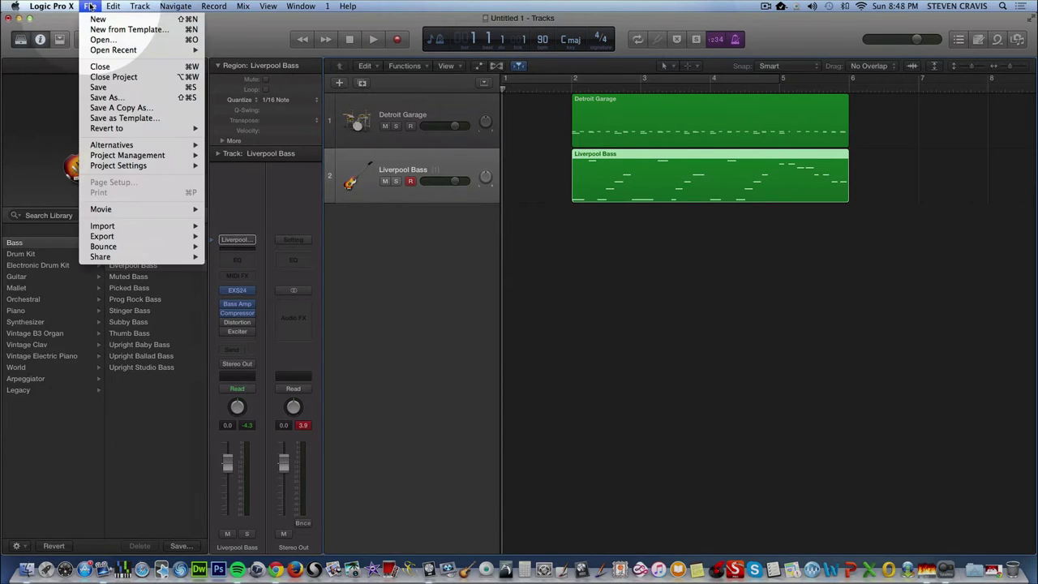
left_click(101, 97)
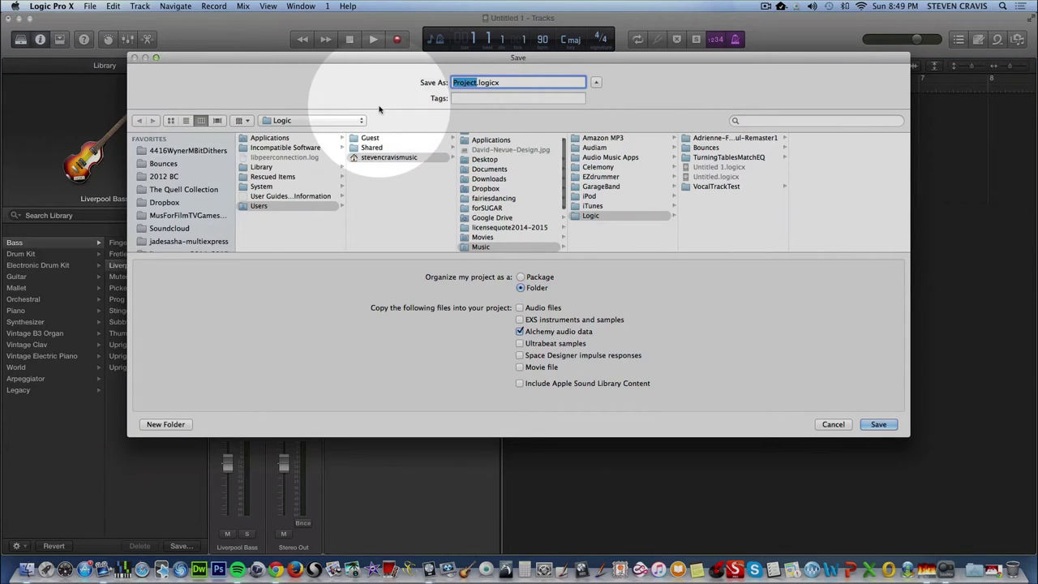
scroll(212, 185, "down", 3)
scroll(213, 185, "down", 3)
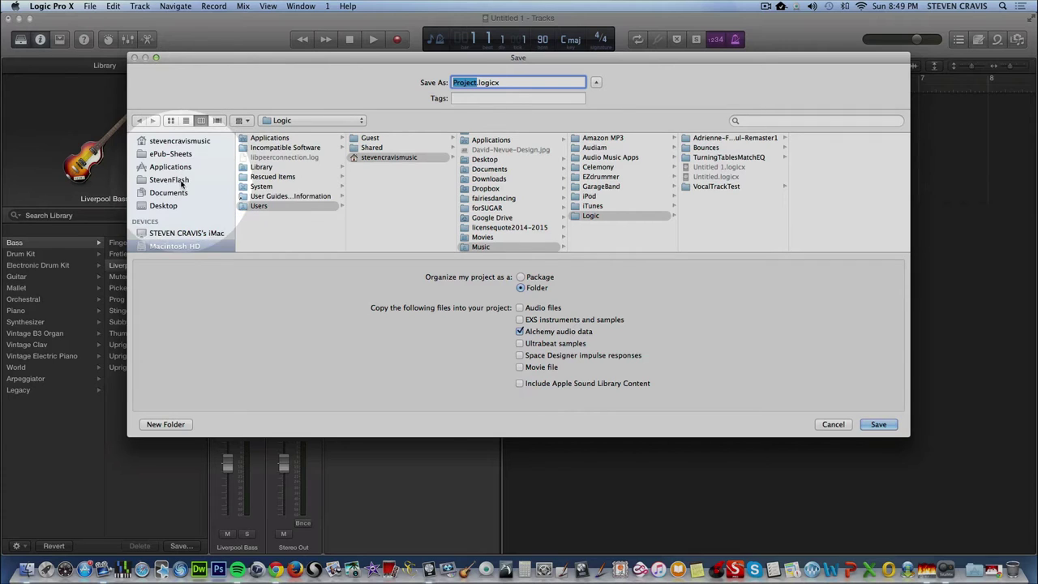
scroll(197, 186, "down", 3)
left_click(199, 168)
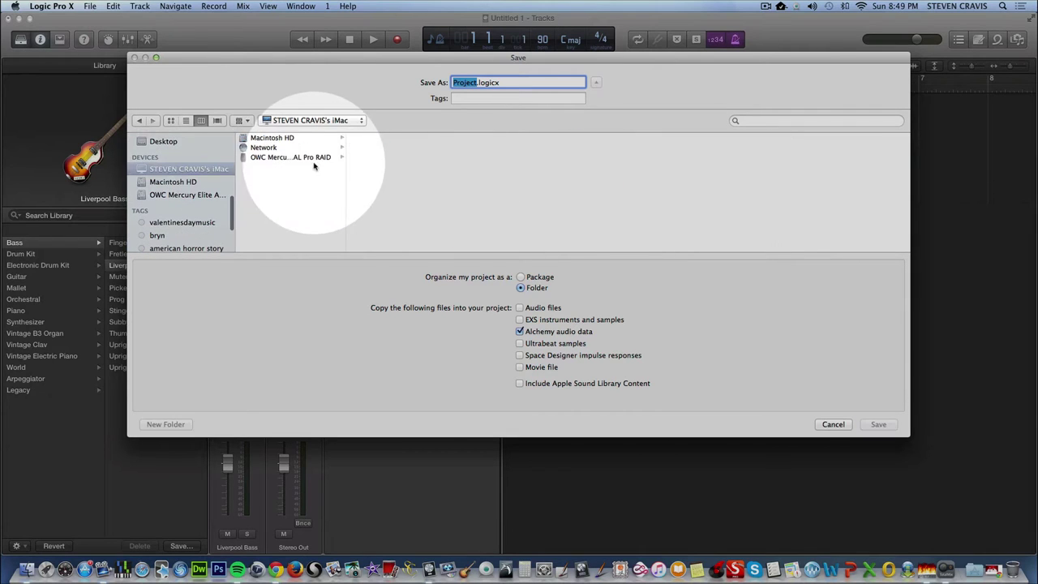
left_click(280, 140)
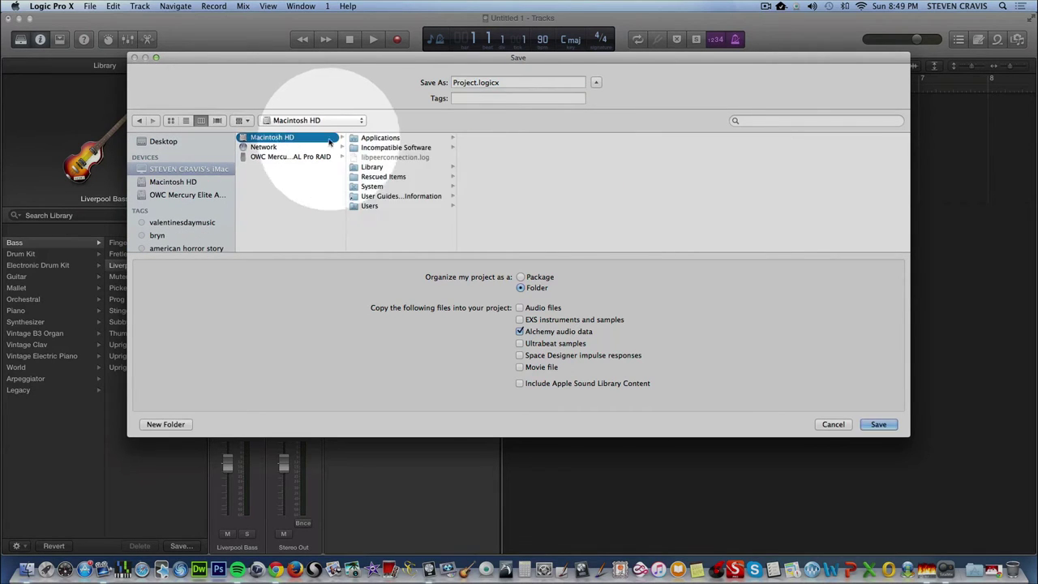
left_click(357, 205)
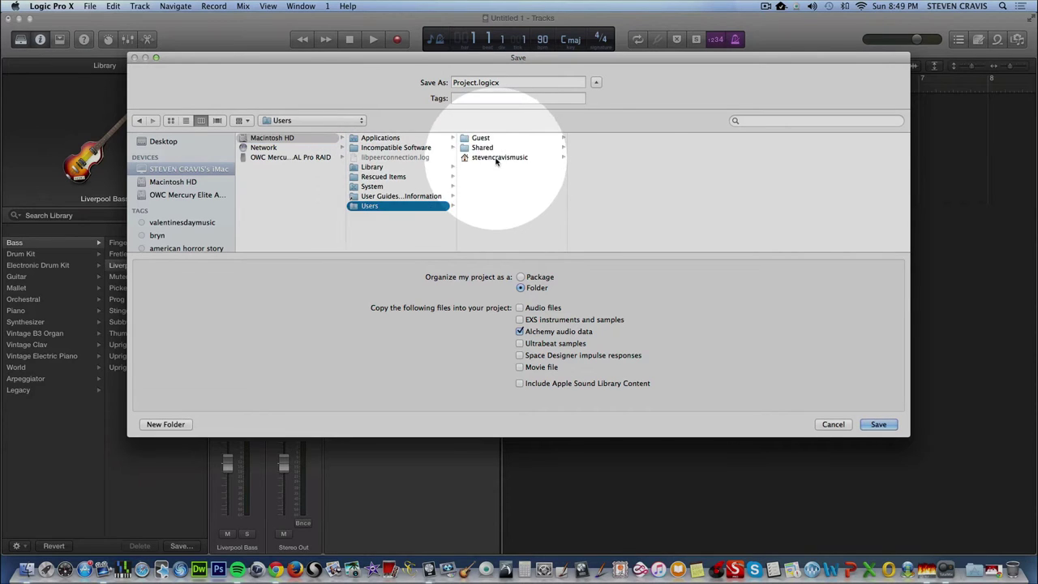
left_click(497, 158)
left_click(603, 168)
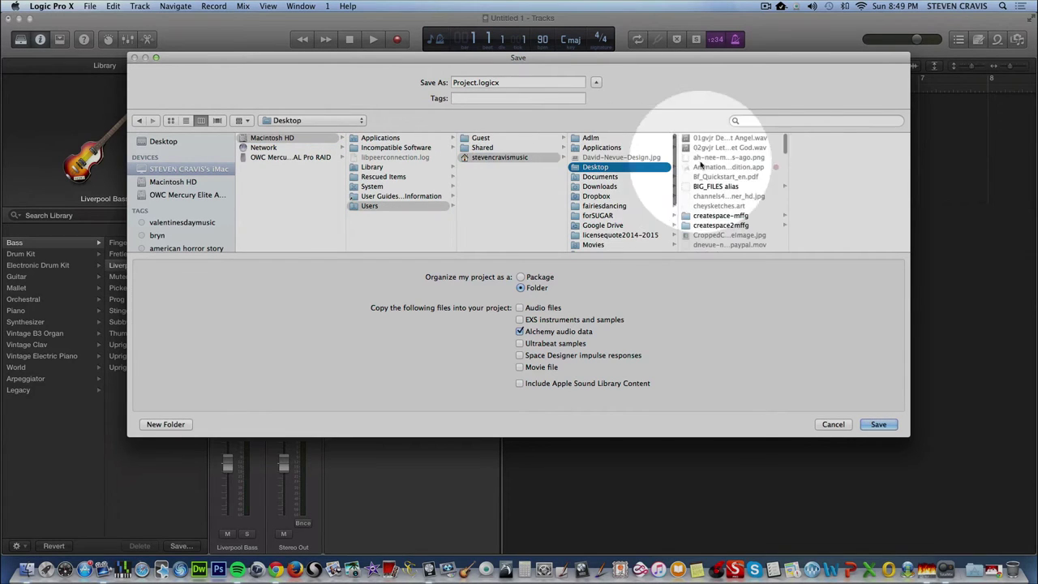
left_click_drag(784, 149, 786, 231)
left_click(690, 172)
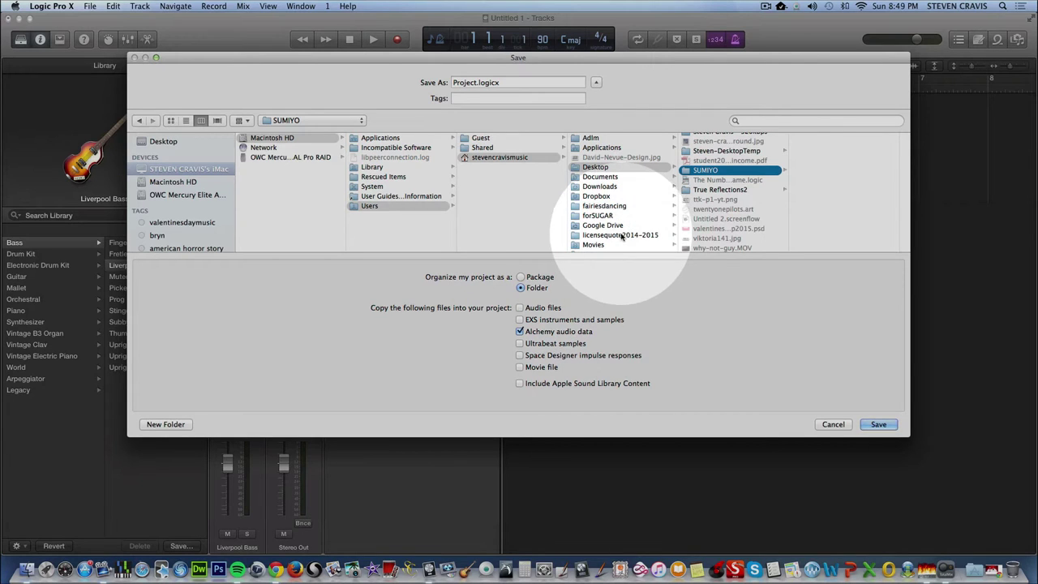
Name the project file Sumiyo-multi, keeping the .logicx extension.
left_click(505, 84)
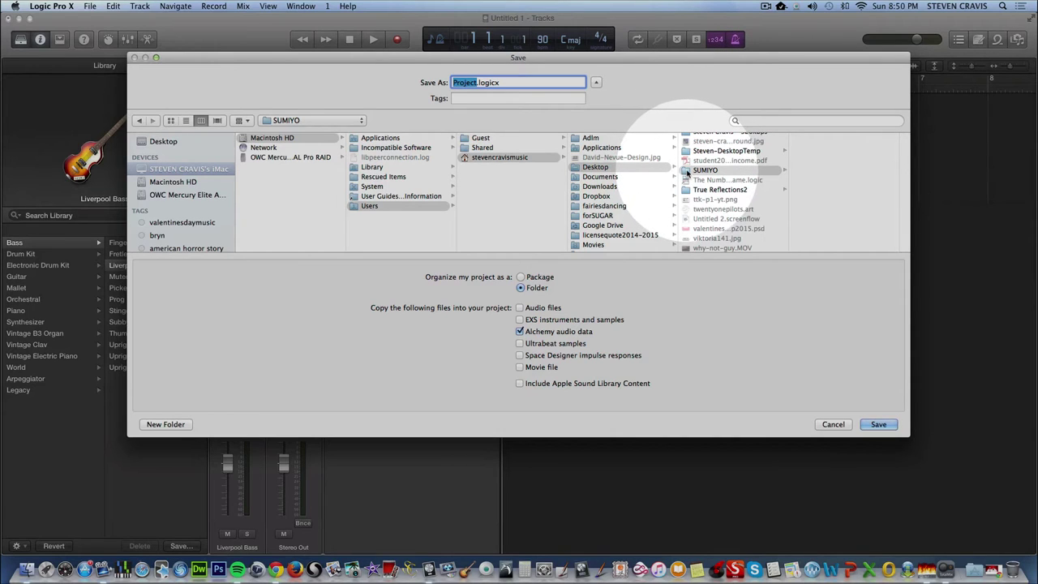
left_click(476, 82)
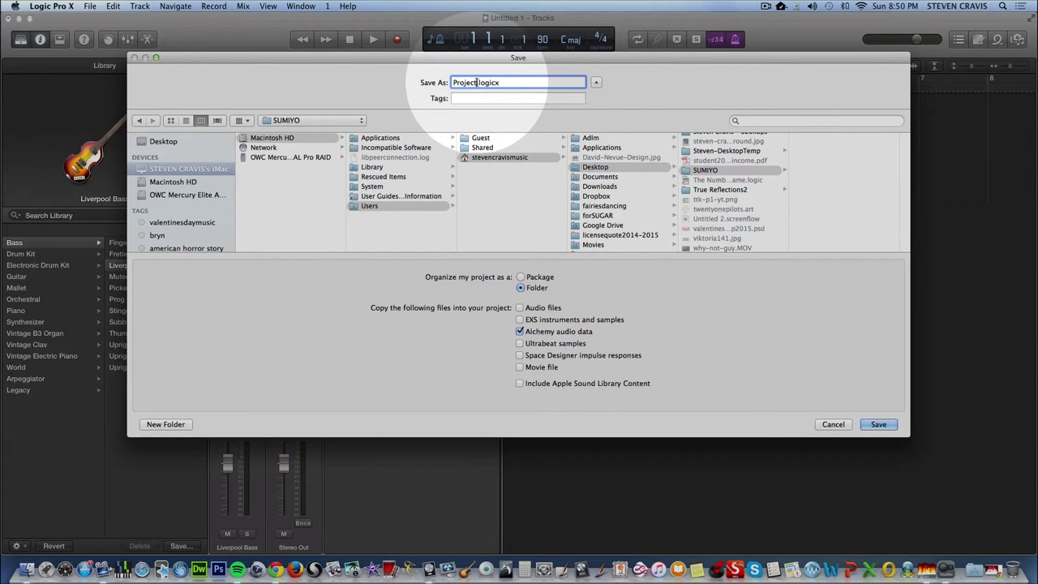
double_click(476, 82)
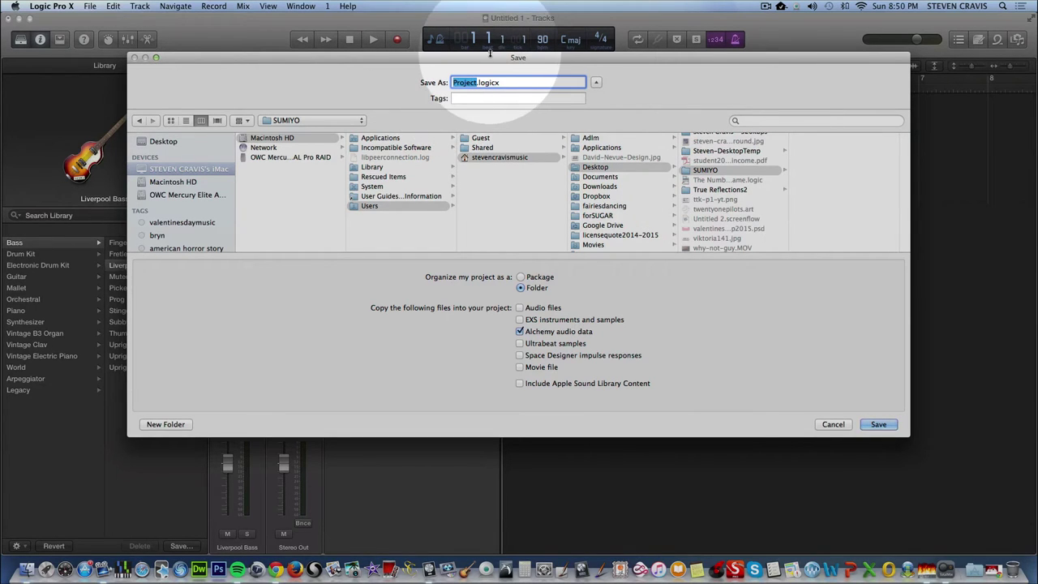
type("Sumiyo")
type("-multi")
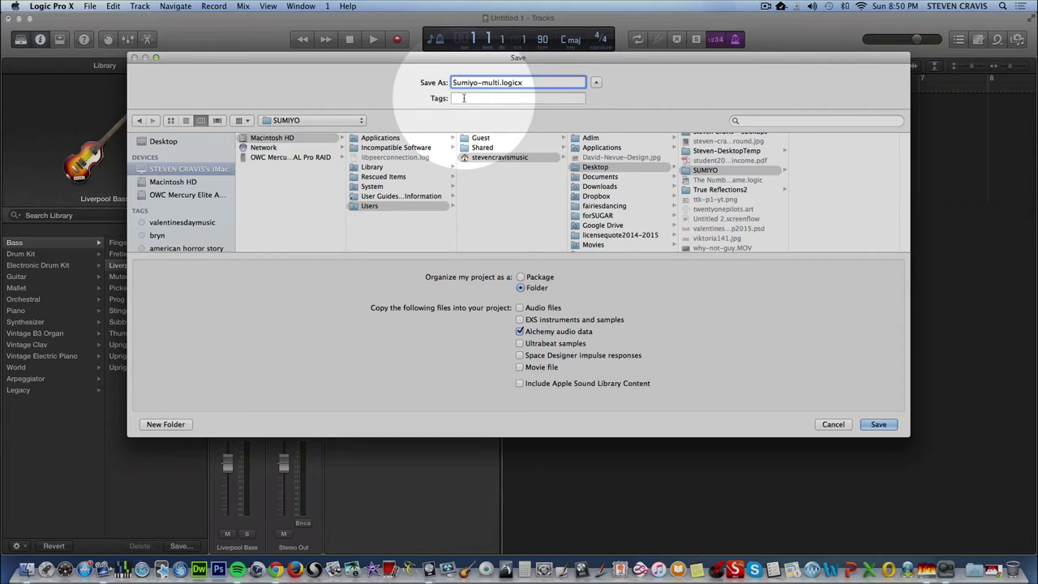
Add the new tag sumiyo to the project and save it.
left_click(463, 98)
left_click(531, 82)
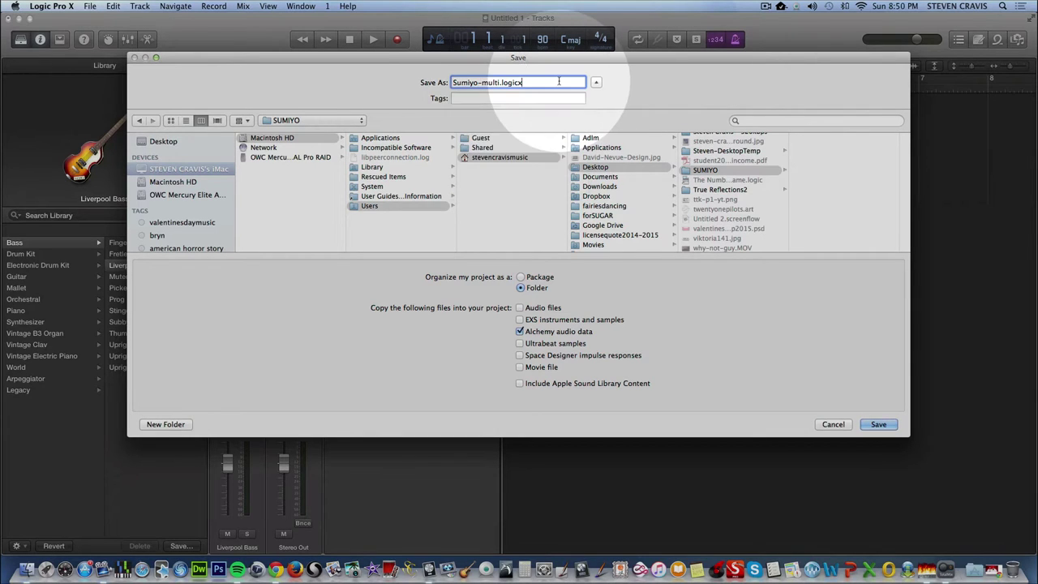
left_click(525, 98)
type("sumiyo")
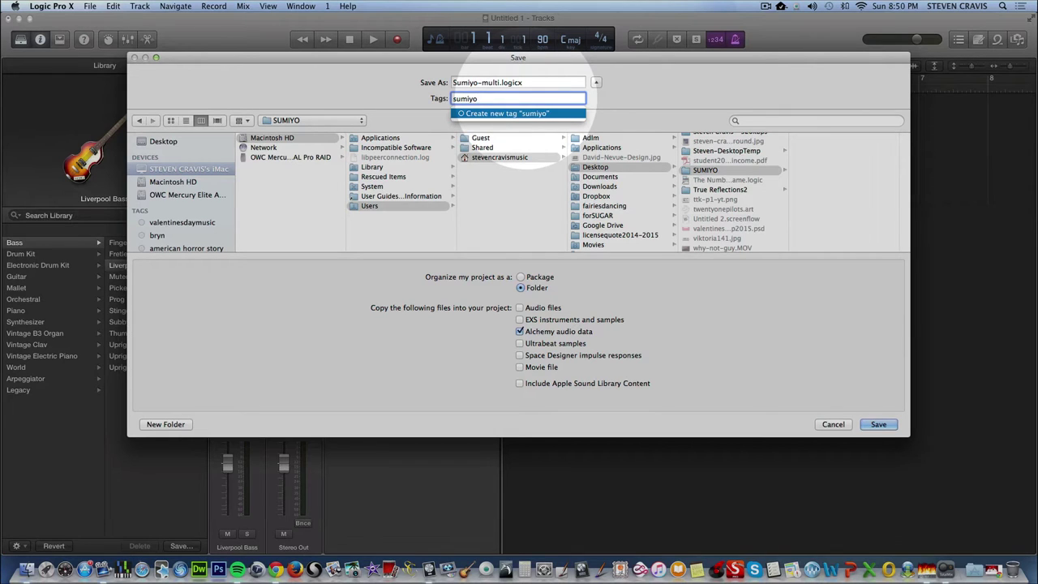
key("Return")
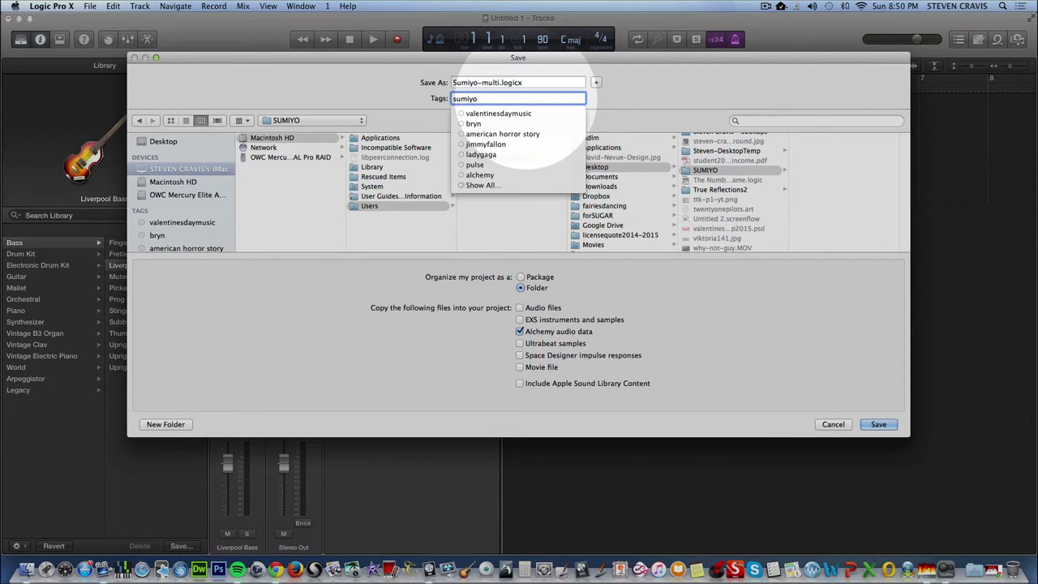
left_click(641, 79)
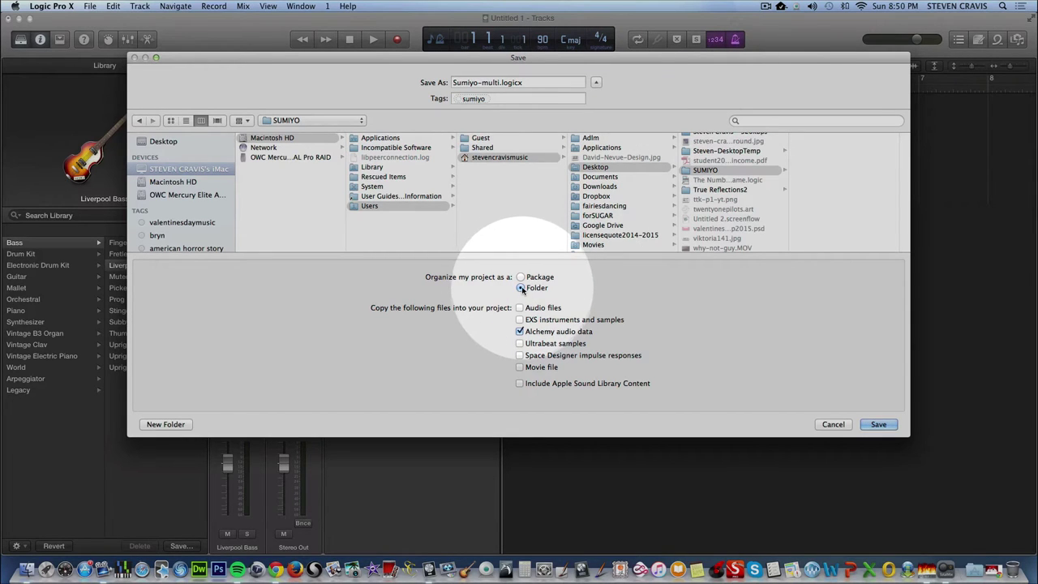
left_click(877, 426)
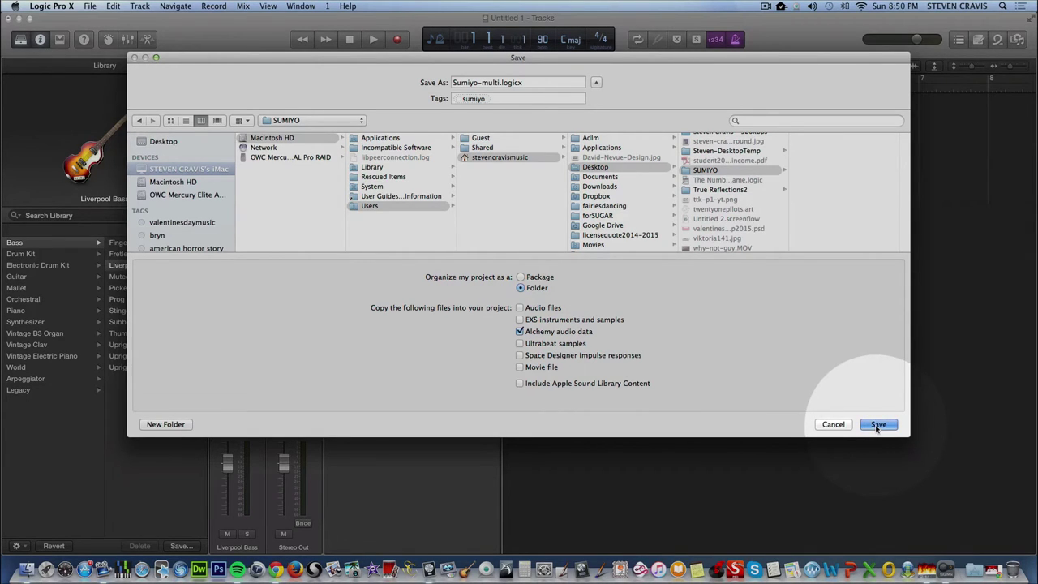
left_click(876, 426)
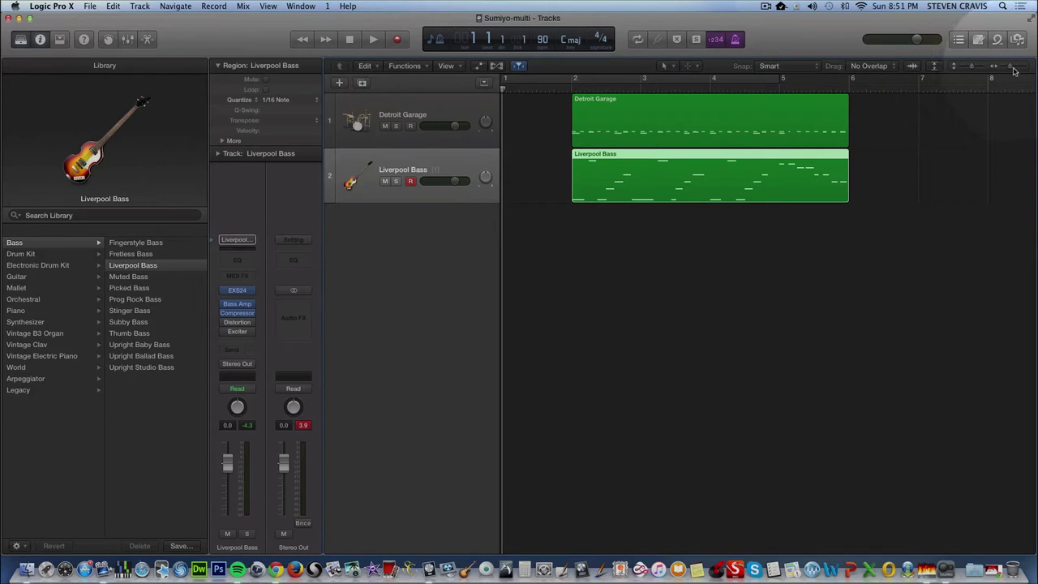
Copy the Detroit Garage region so that the duplicate starts at bar 6, directly after the original, and leave all regions deselected.
left_click_drag(1012, 71, 970, 71)
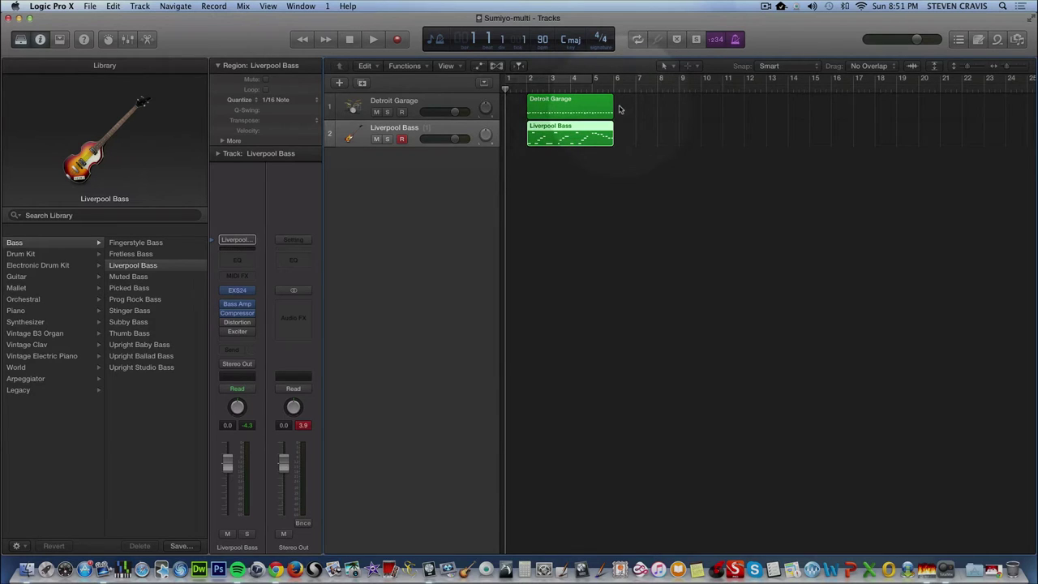
left_click_drag(625, 109, 555, 136)
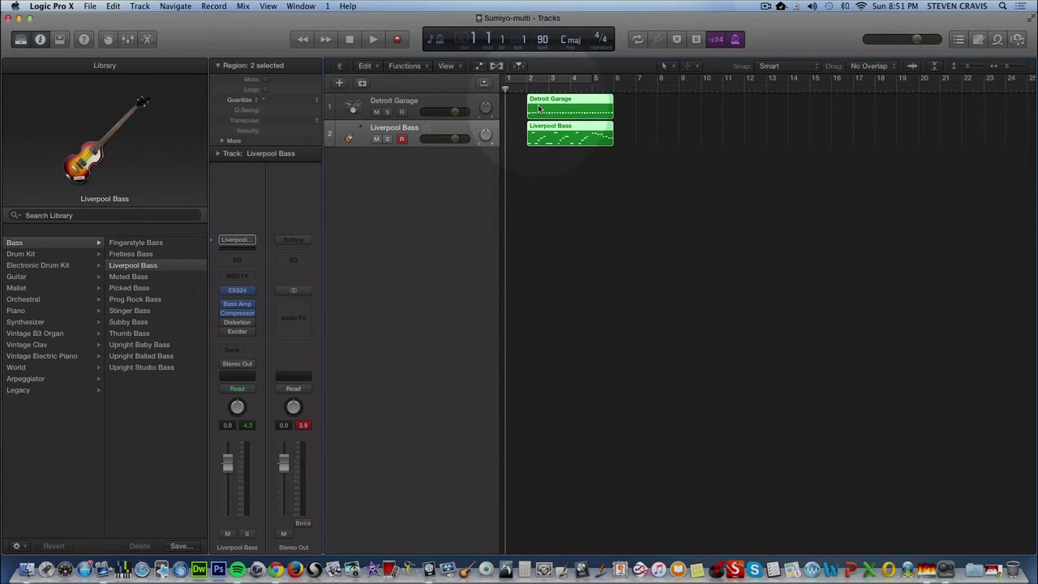
left_click(631, 112)
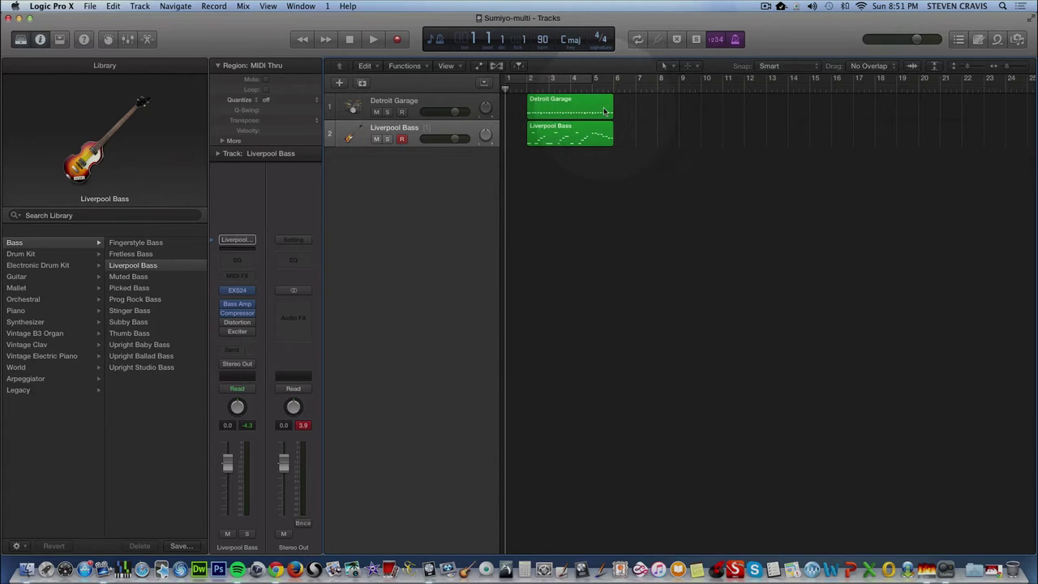
left_click(565, 108)
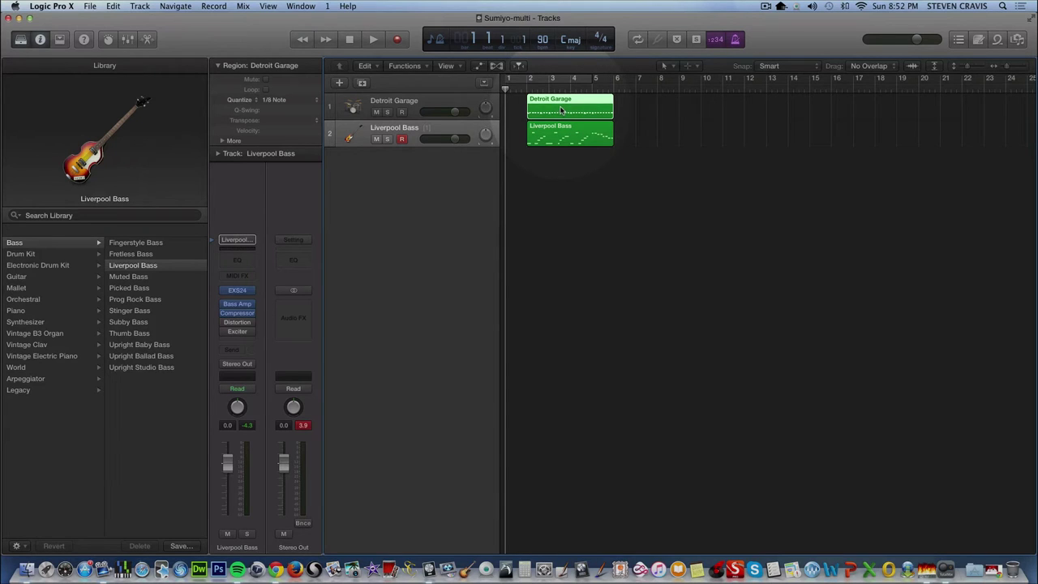
left_click_drag(562, 111, 647, 110)
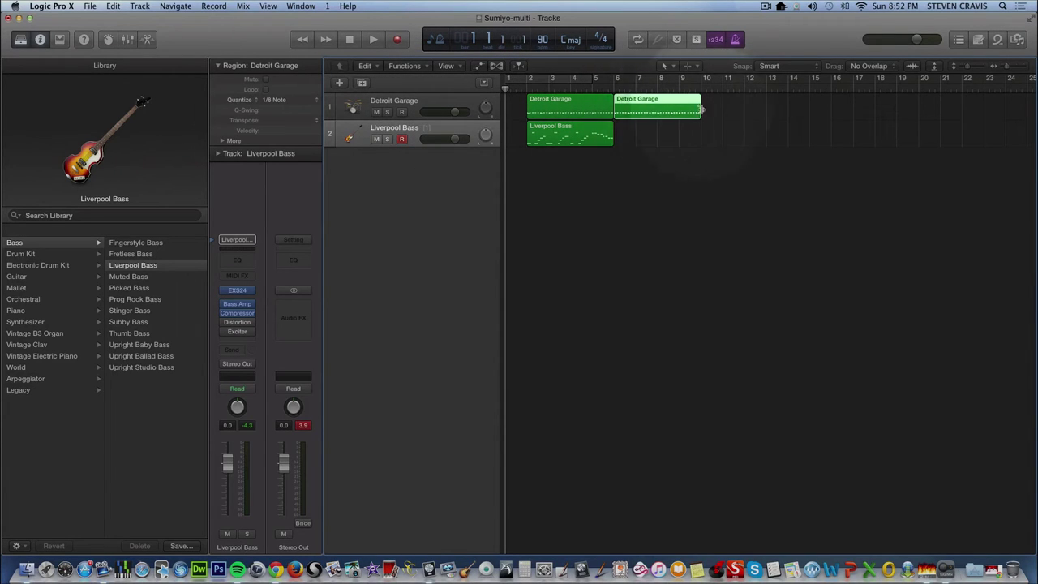
left_click(572, 111, "shift")
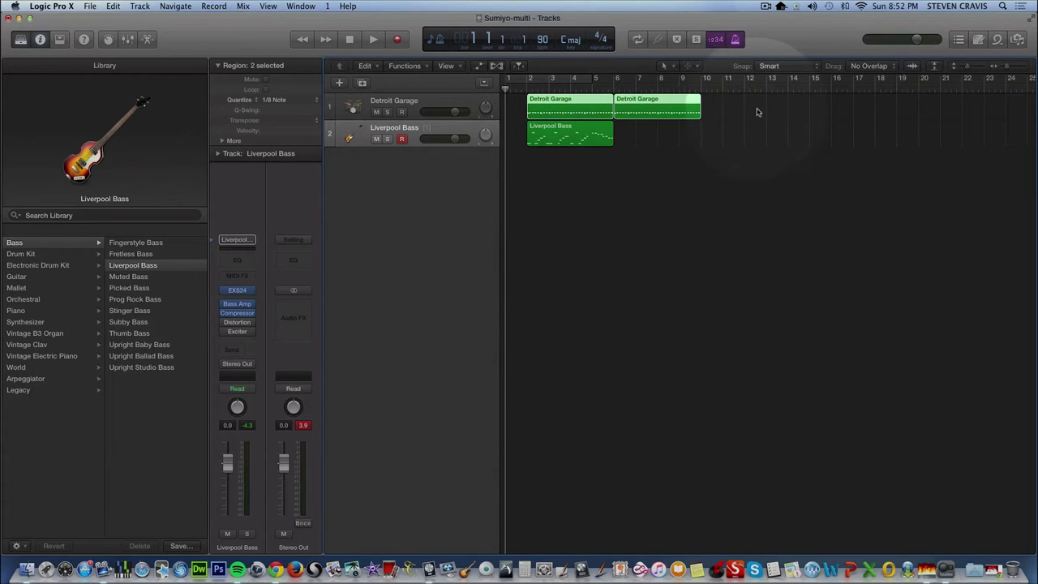
left_click(725, 116)
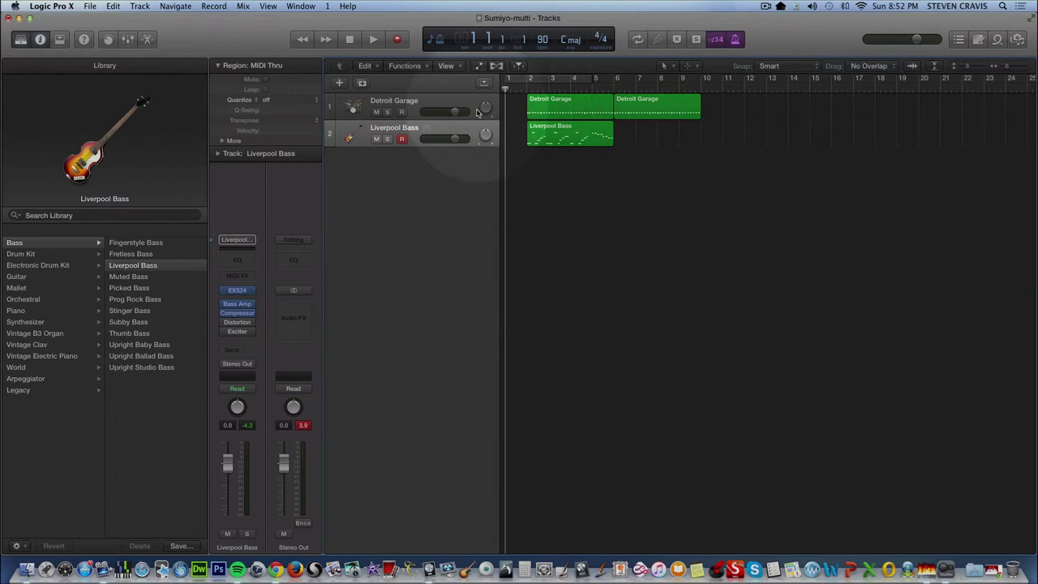
Copy both Detroit Garage regions so that the duplicates start at bar 10, directly after the existing ones.
left_click(441, 106)
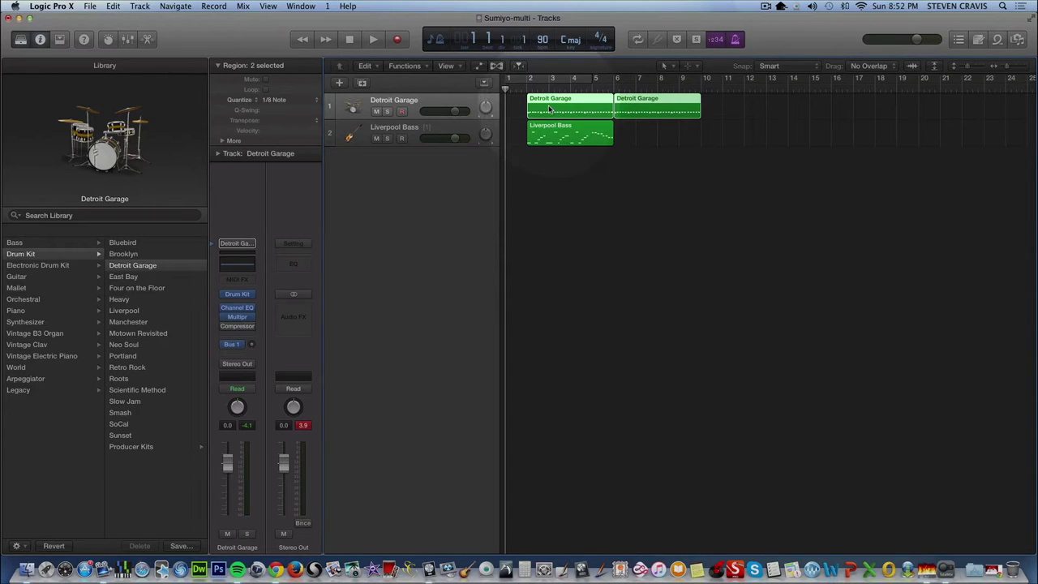
left_click_drag(550, 108, 722, 108)
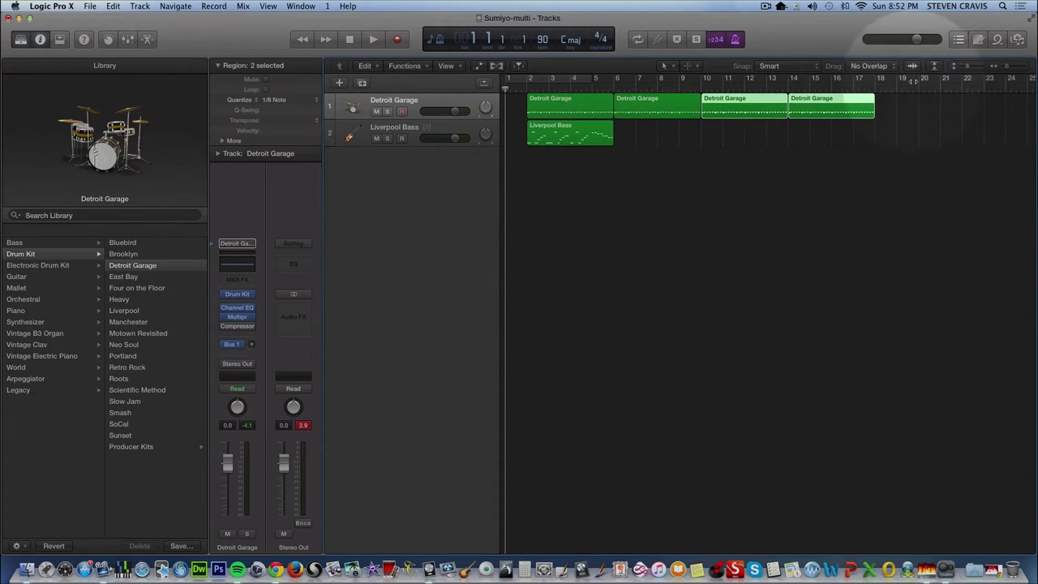
left_click(1008, 68)
left_click_drag(1008, 68, 1004, 71)
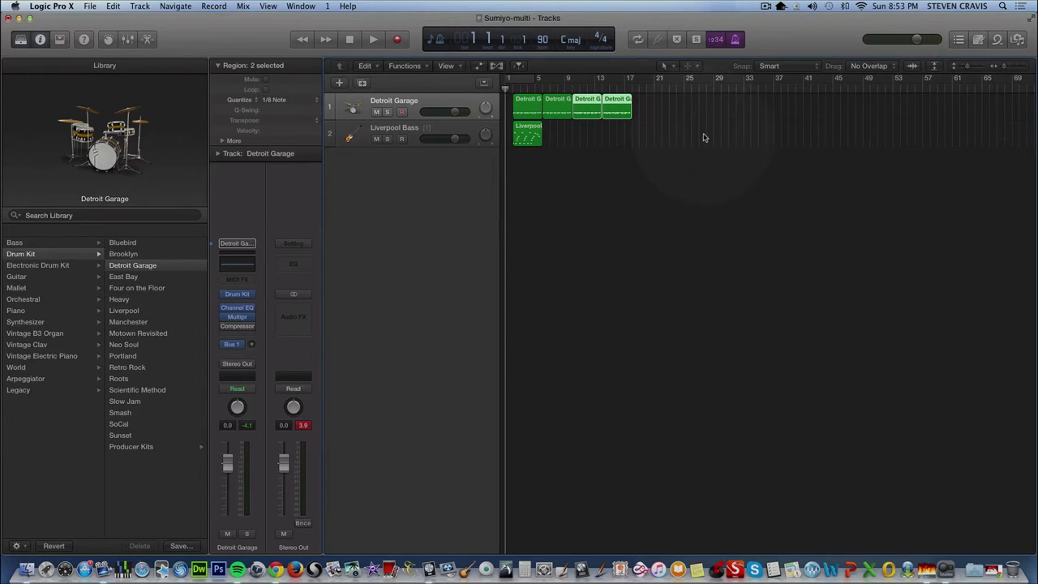
Select all four Detroit Garage regions and copy them so that the duplicates start at bar 18.
left_click(647, 111)
left_click_drag(646, 110, 532, 107)
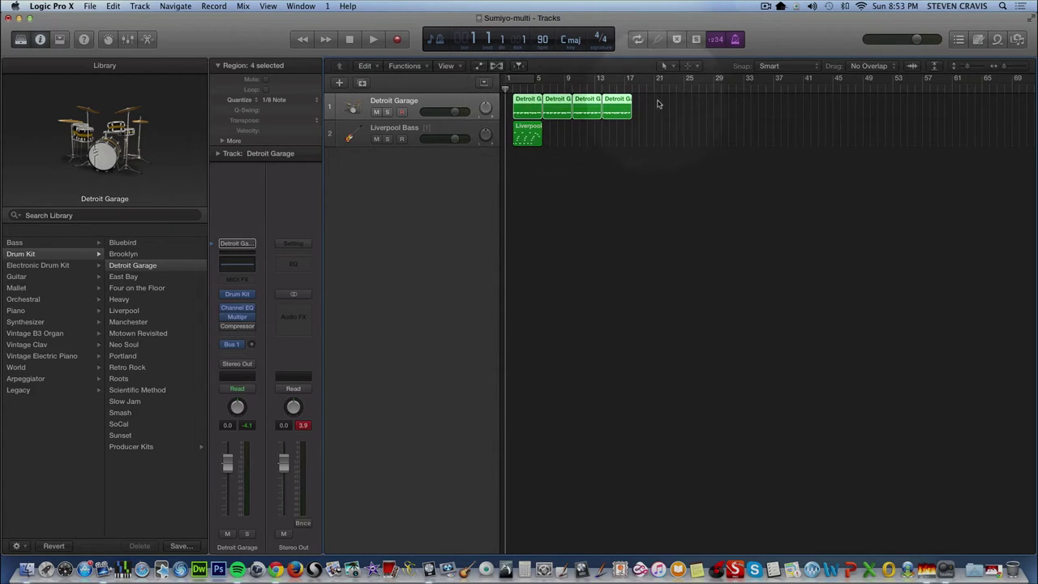
left_click_drag(422, 103, 424, 103)
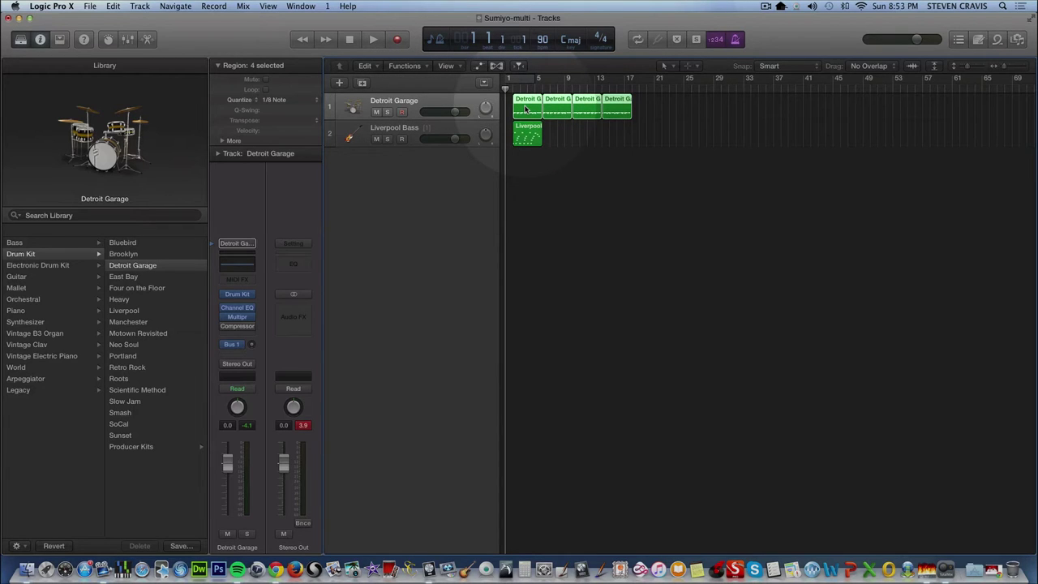
left_click_drag(525, 107, 647, 108)
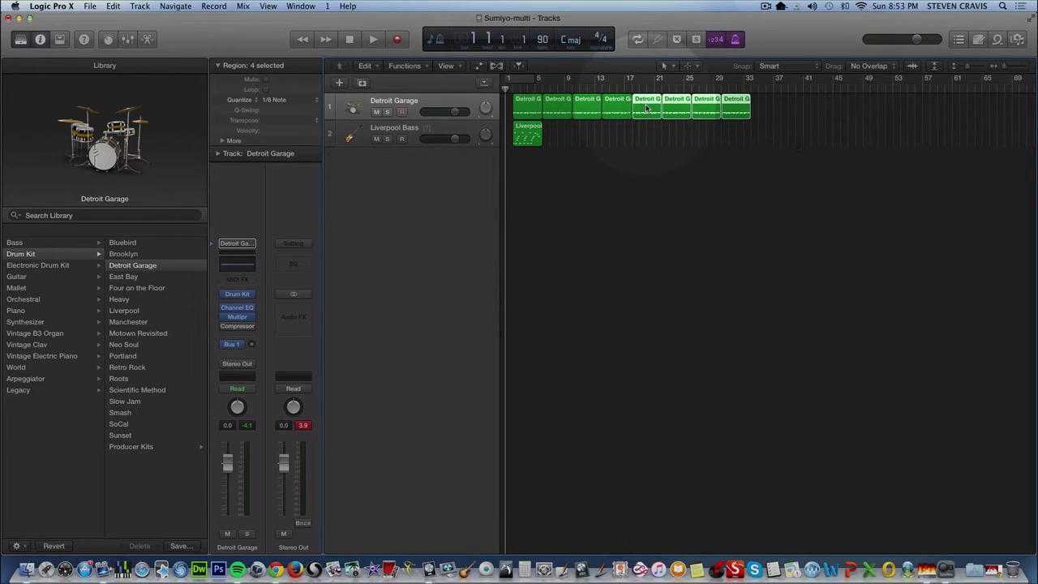
Keep doubling the Detroit Garage regions, copying eight to bar 34 and the resulting sixteen to bar 66.
left_click_drag(537, 104, 763, 108)
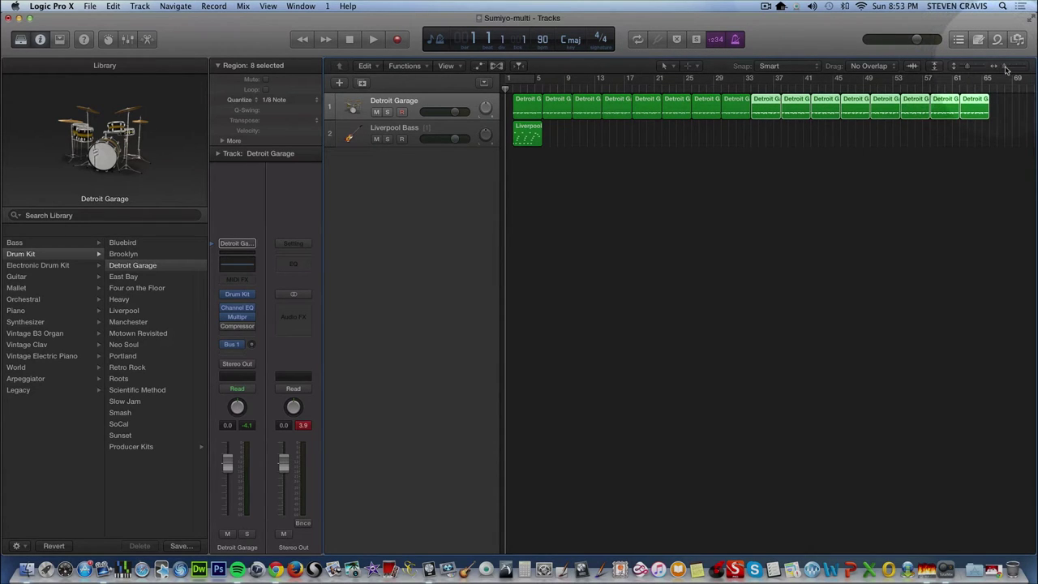
left_click_drag(1004, 70, 996, 69)
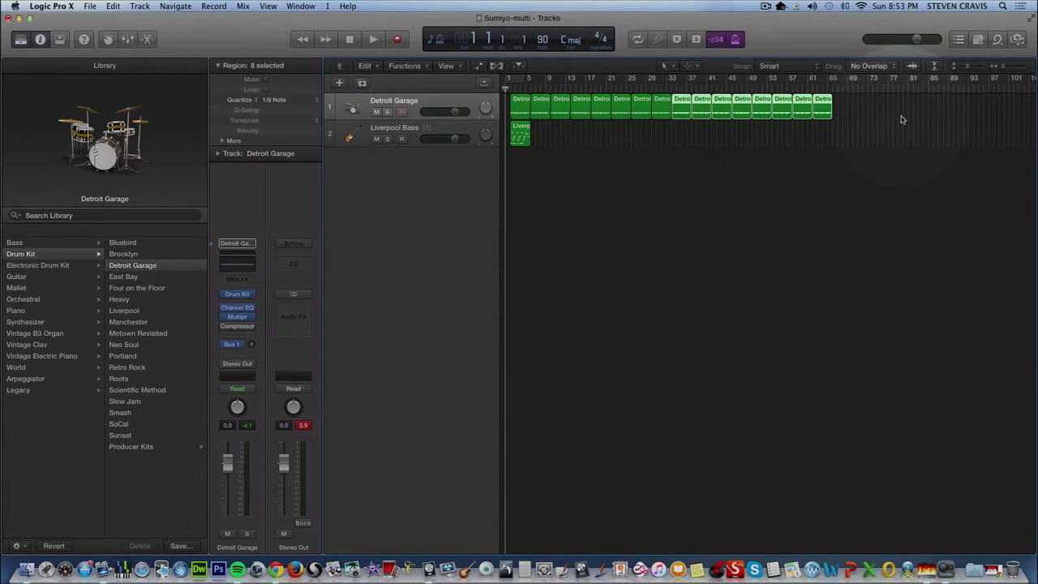
left_click(438, 114)
left_click_drag(522, 110, 842, 110)
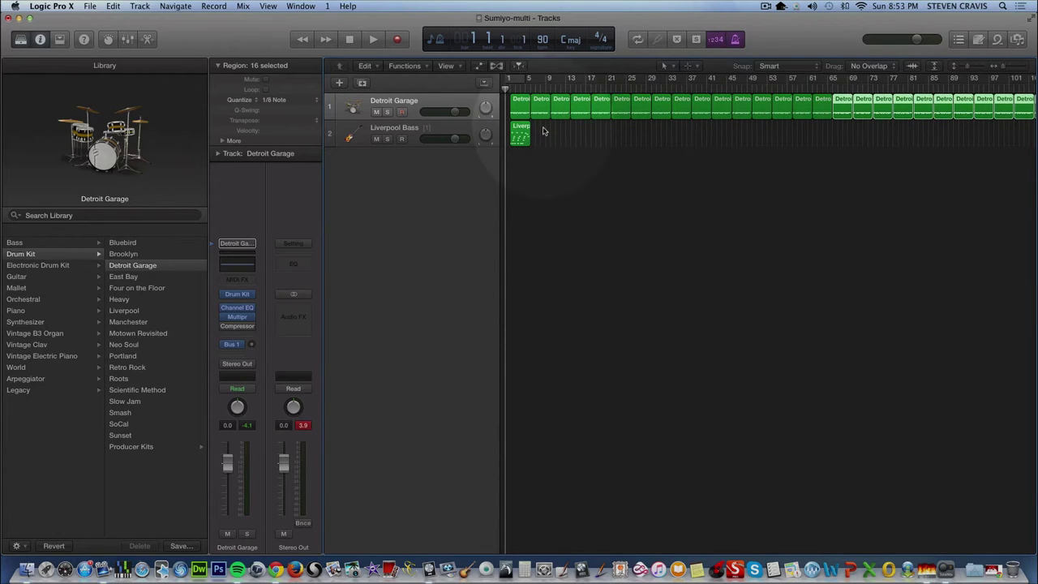
Delete all Detroit Garage duplicates from bar 6 onward, keeping only the first region.
left_click_drag(543, 133, 1037, 112)
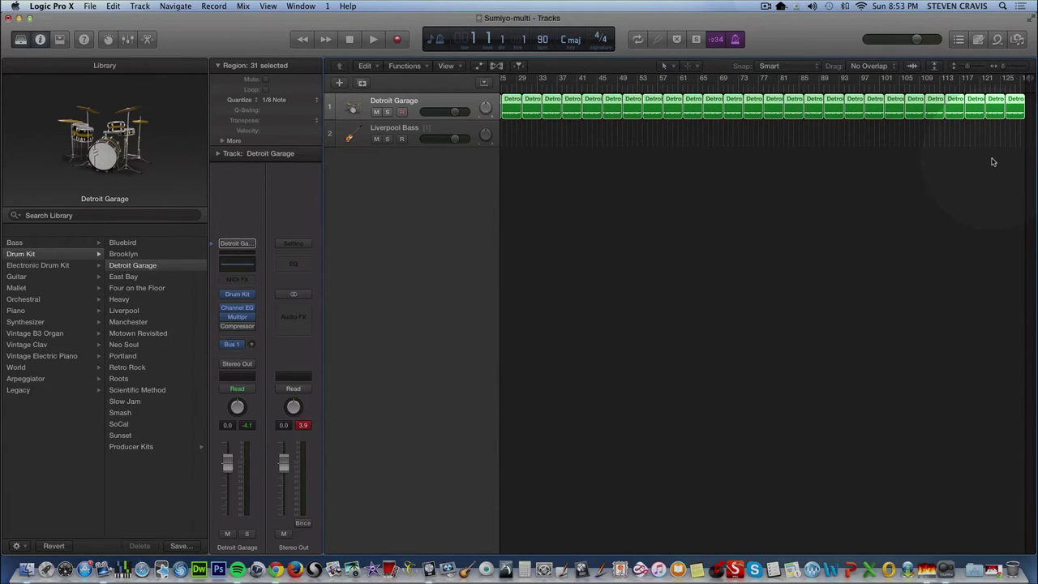
key("Delete")
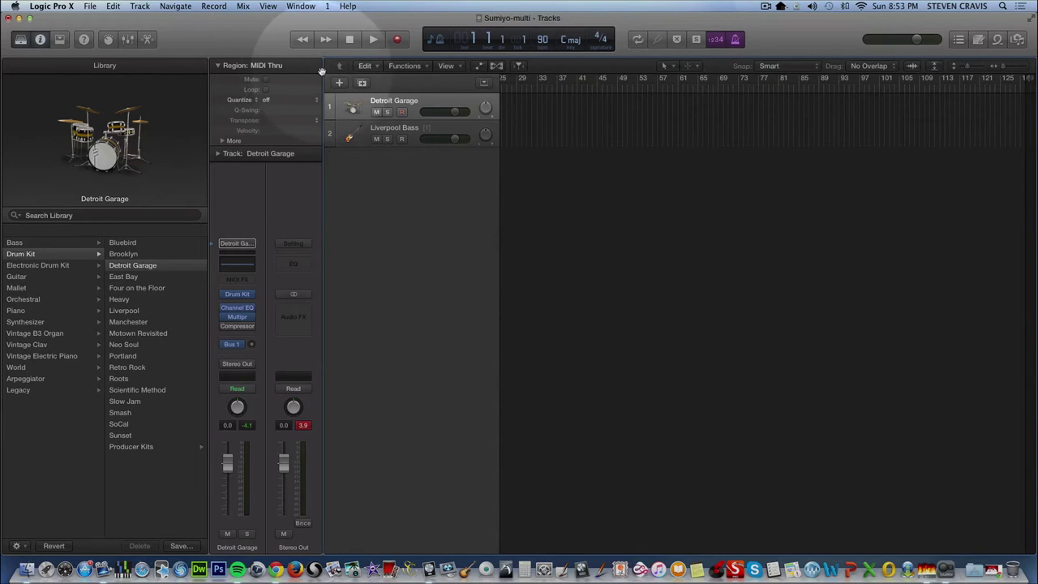
Copy the Detroit Garage and Liverpool Bass regions together, doubling them up to 16 regions per track, and deselect everything.
left_click(518, 66)
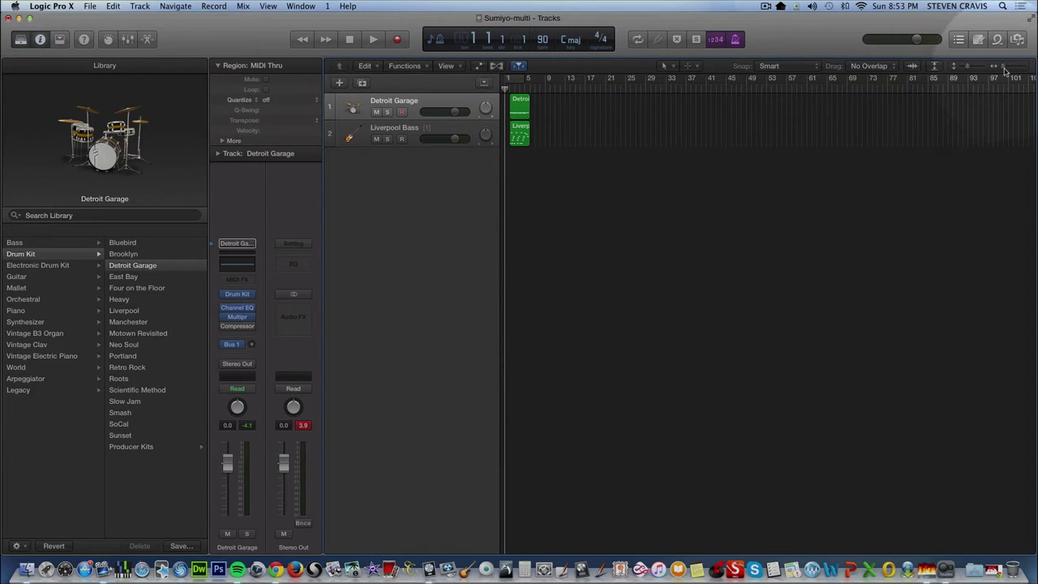
left_click_drag(1003, 70, 1006, 70)
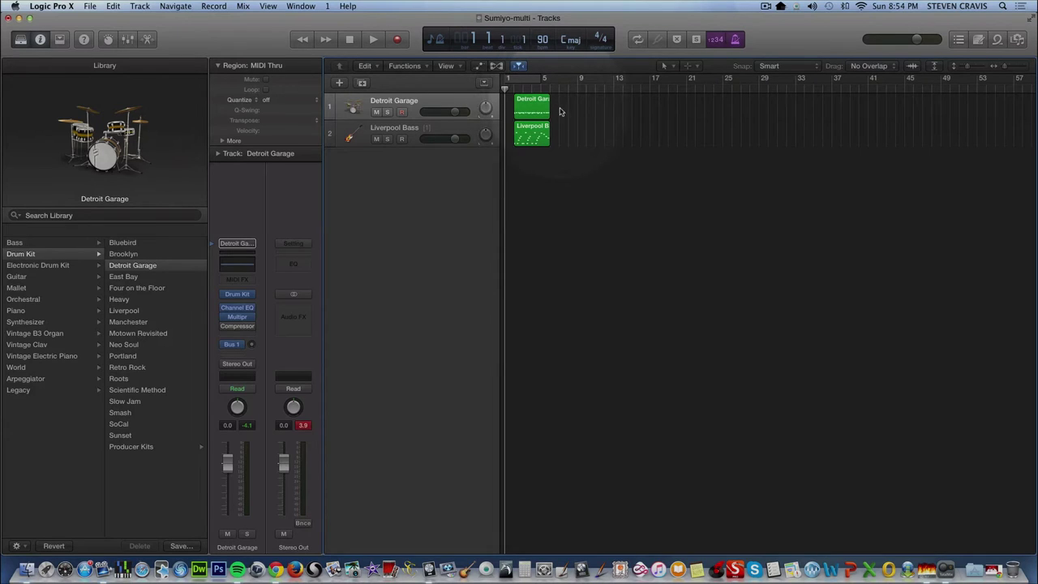
left_click_drag(562, 107, 605, 115)
mouse_move(684, 109)
left_mouse_down()
mouse_move(509, 142)
mouse_move(694, 115)
left_mouse_up()
mouse_move(823, 110)
left_mouse_down()
mouse_move(649, 137)
mouse_move(527, 122)
mouse_move(823, 111)
left_mouse_up()
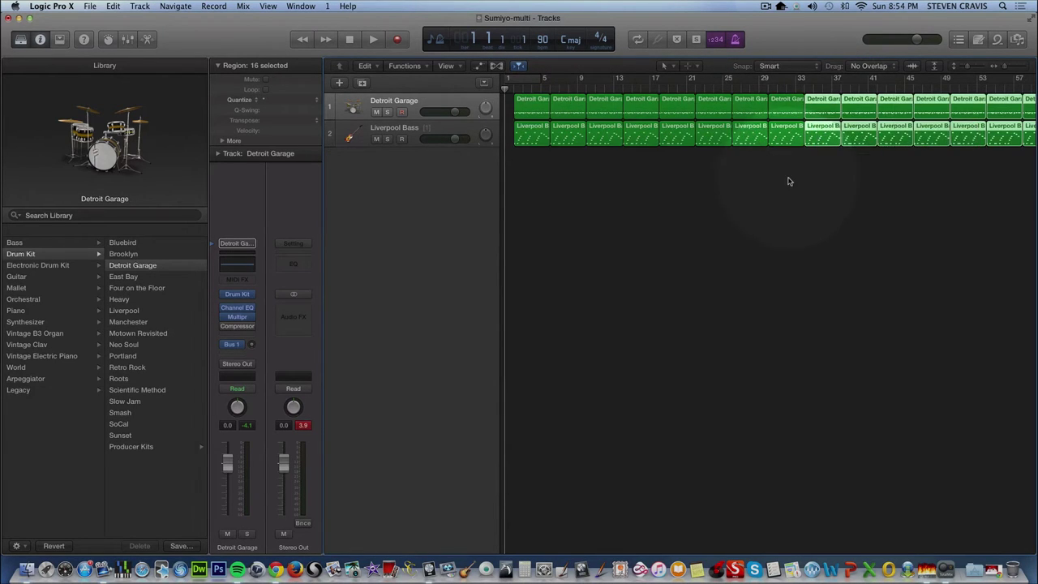
left_click(787, 178)
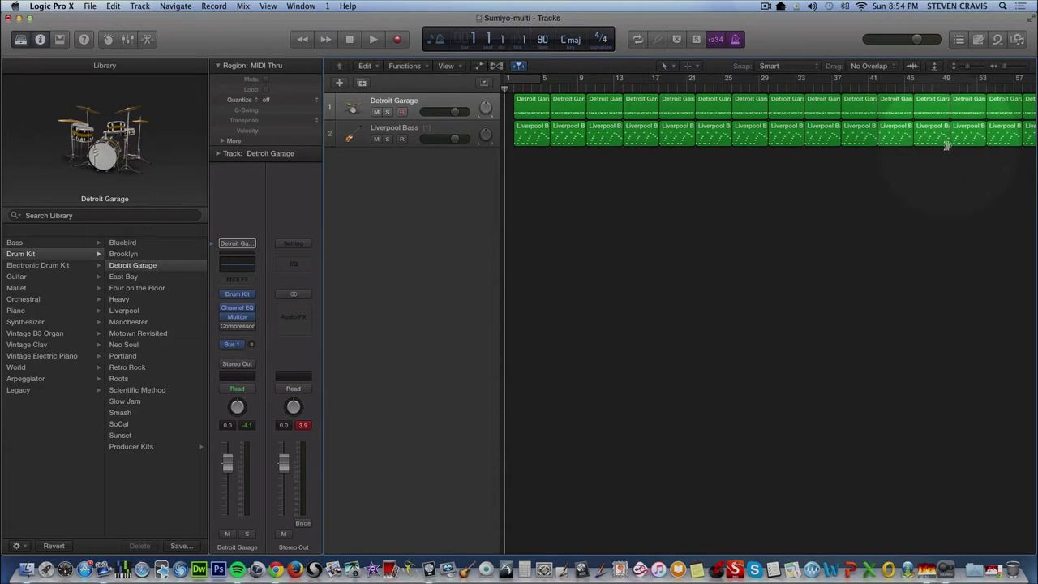
Select the Liverpool Bass track, play the arrangement from the start, and return the playhead to bar 1.
left_click(462, 127)
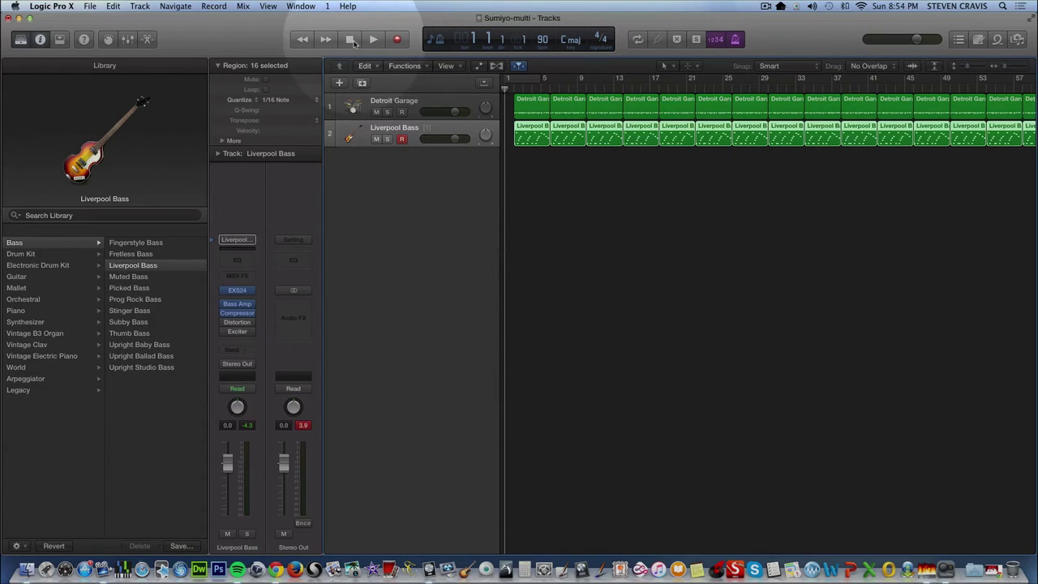
left_click(372, 40)
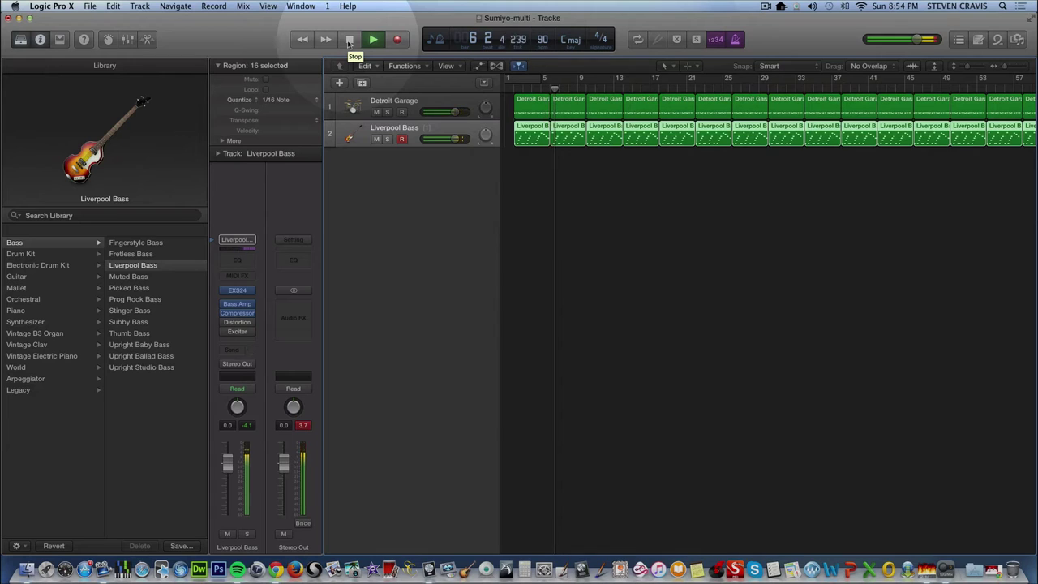
left_click(350, 41)
left_click(350, 40)
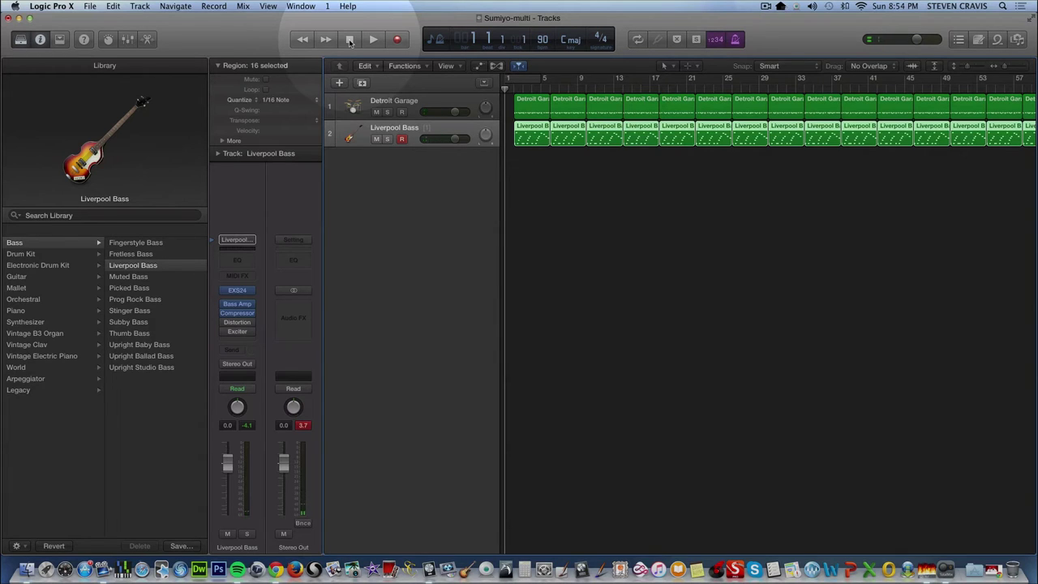
Add one software instrument track and assign it the 70s Funk Clav patch from the Vintage Clav category.
left_click(339, 84)
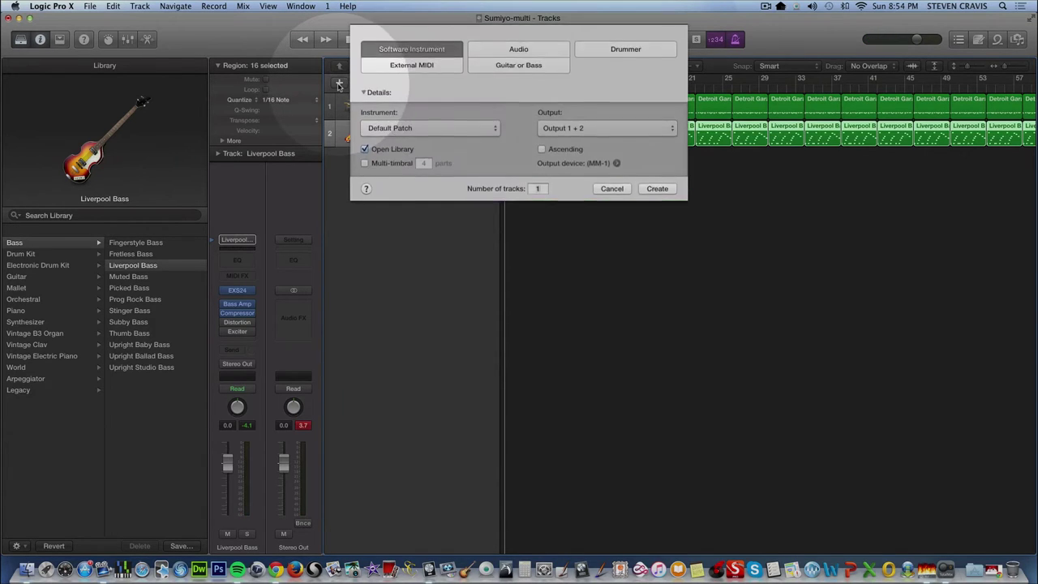
left_click(656, 190)
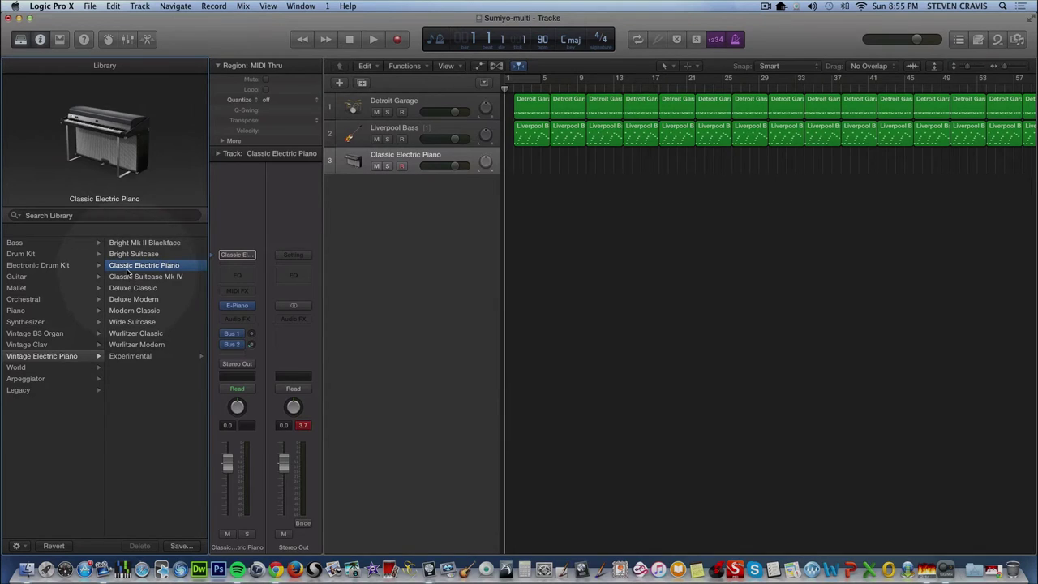
left_click(23, 346)
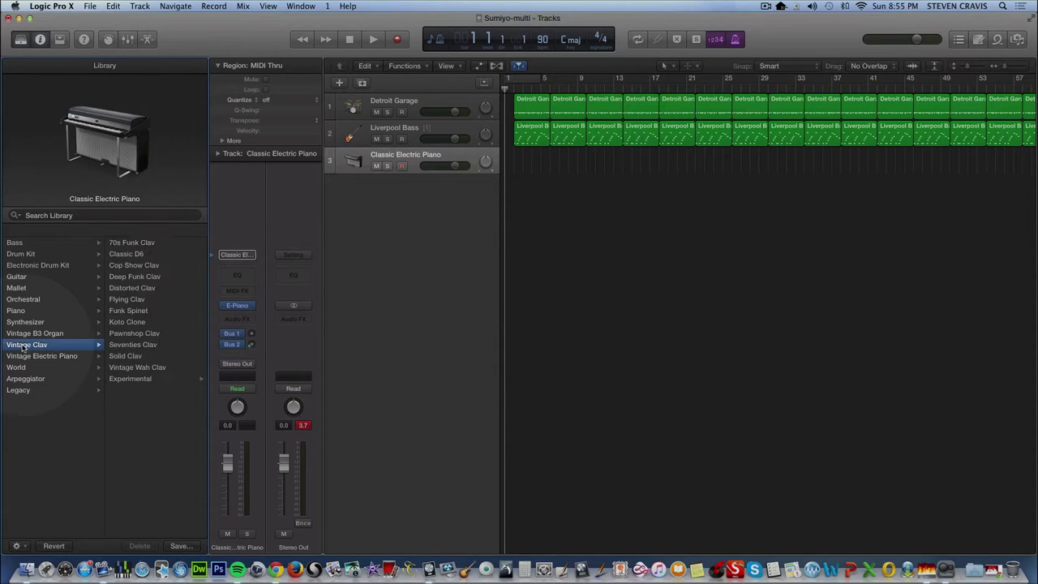
left_click(133, 244)
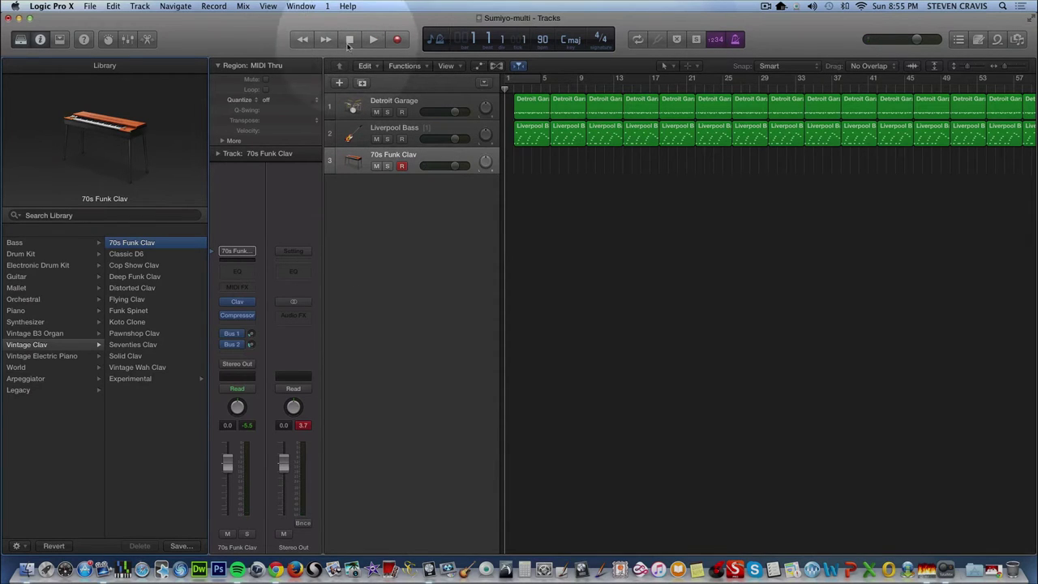
Record a clav part from bar 2 to bar 6 on the 70s Funk Clav track.
left_click(398, 39)
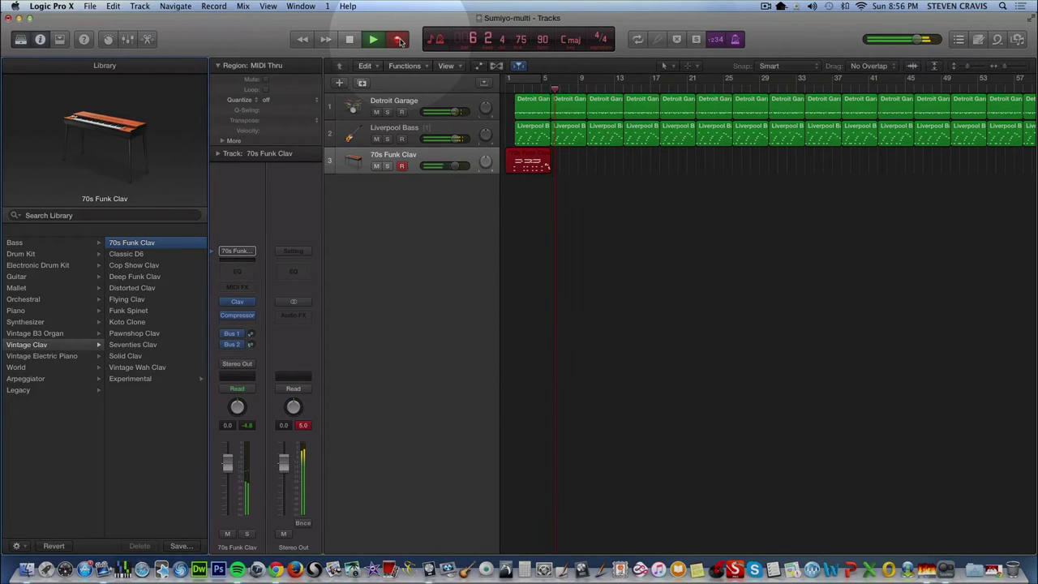
left_click(350, 39)
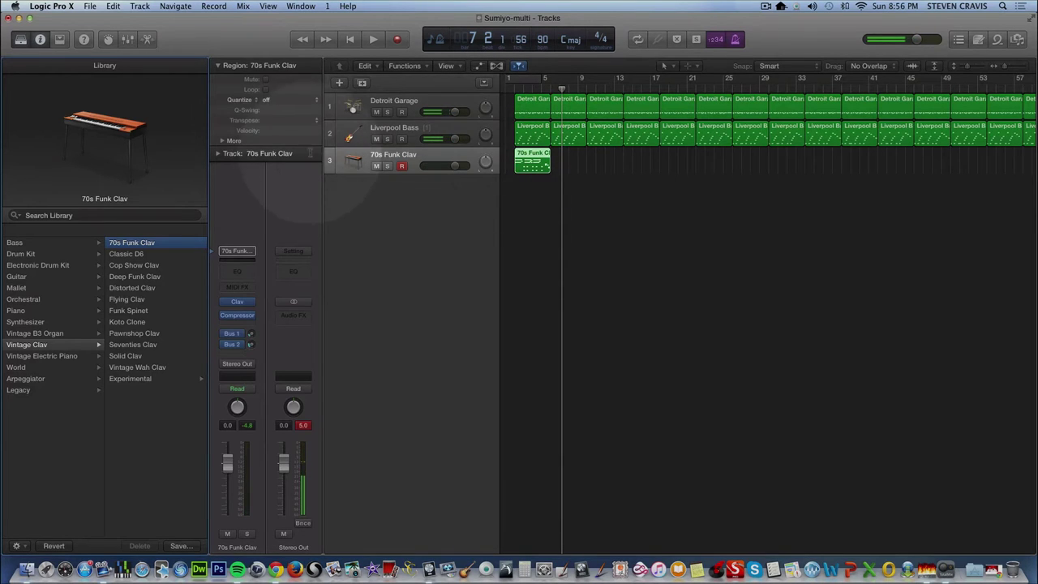
Quantize the 70s Funk Clav region to 1/32 Note and play it back from the start.
left_click(313, 100)
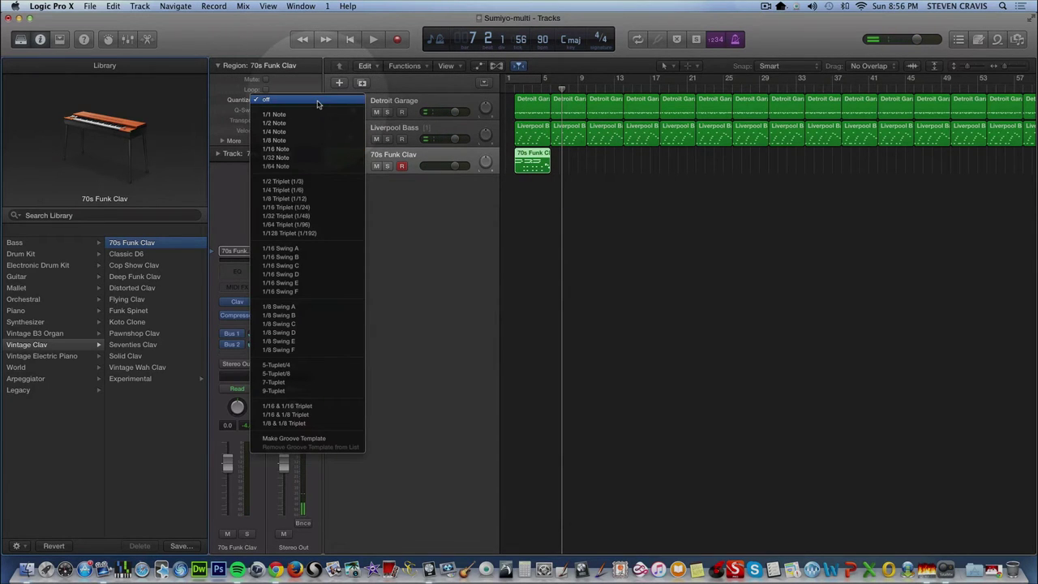
left_click(299, 158)
left_click(355, 41)
left_click(372, 40)
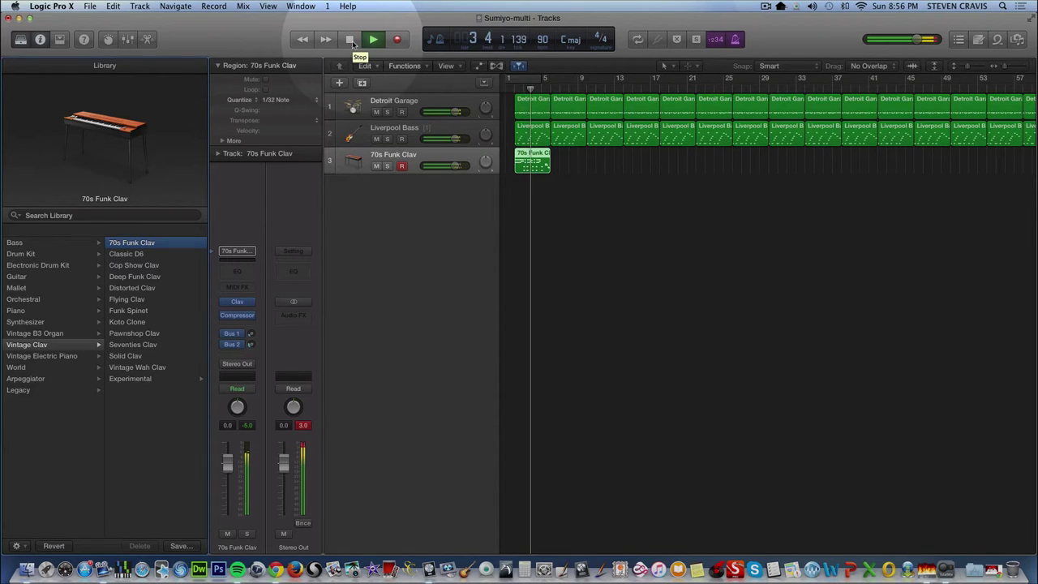
left_click(351, 40)
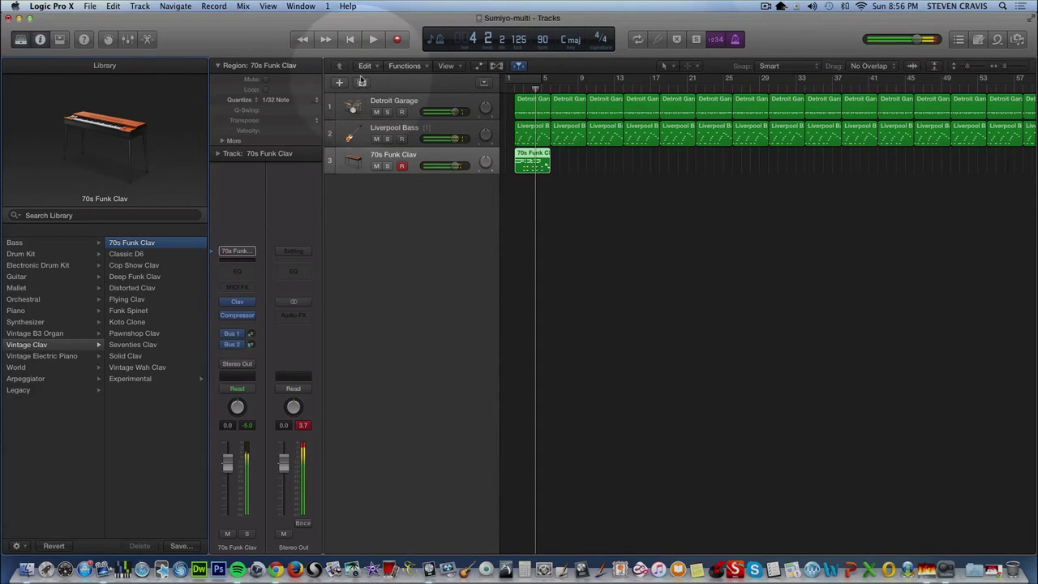
Turn off the clav region's current quantization, quantize it to 1/16 Note instead, and play it back.
left_click(315, 103)
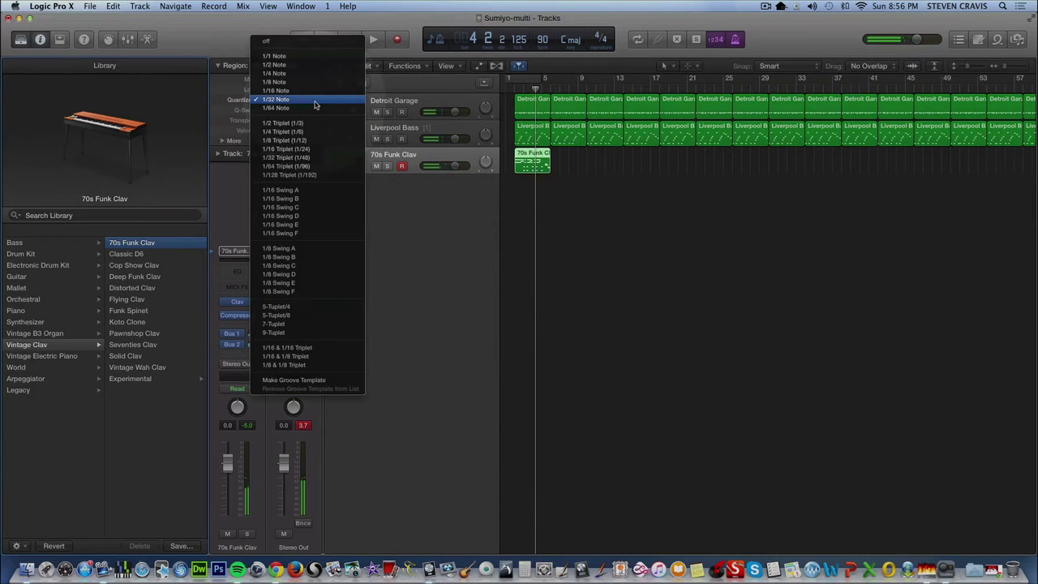
left_click(307, 41)
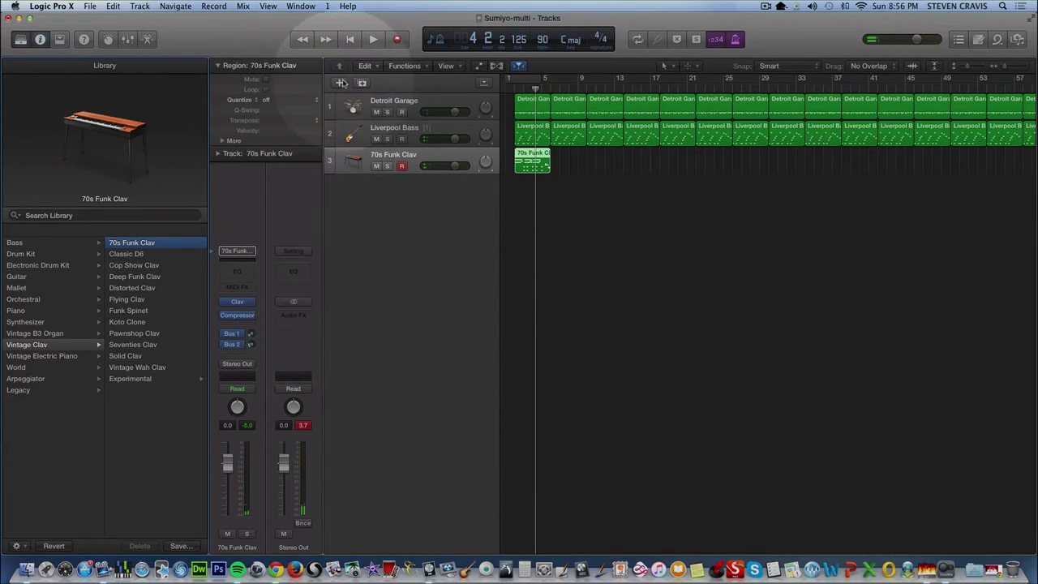
left_click(317, 102)
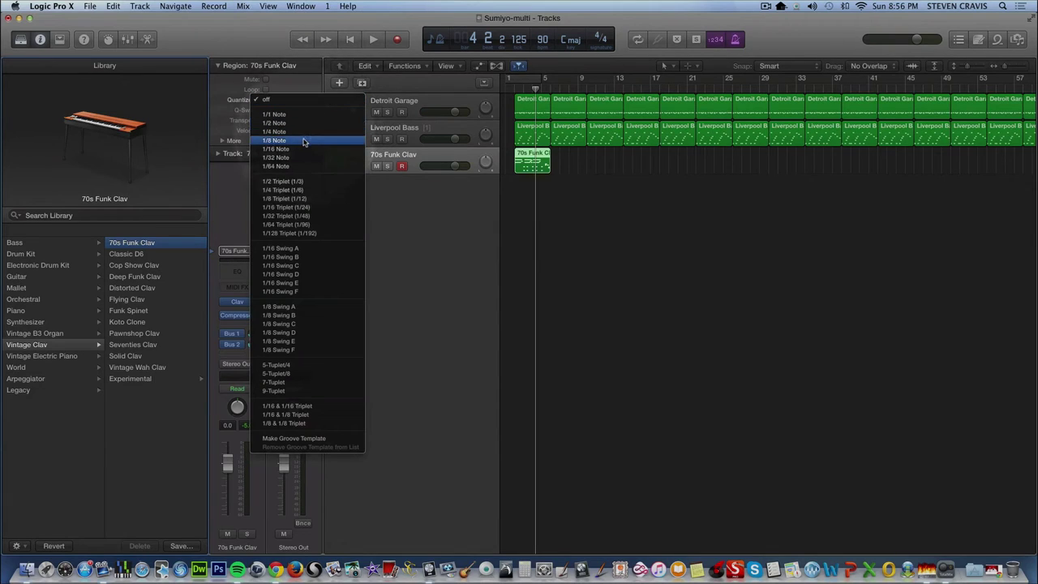
left_click(303, 149)
left_click(373, 39)
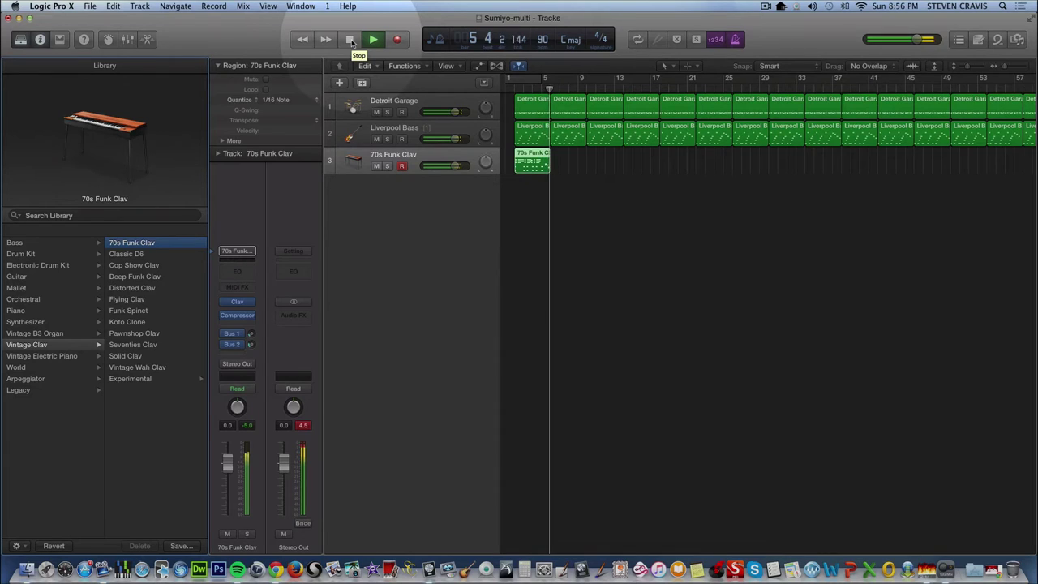
left_click(350, 41)
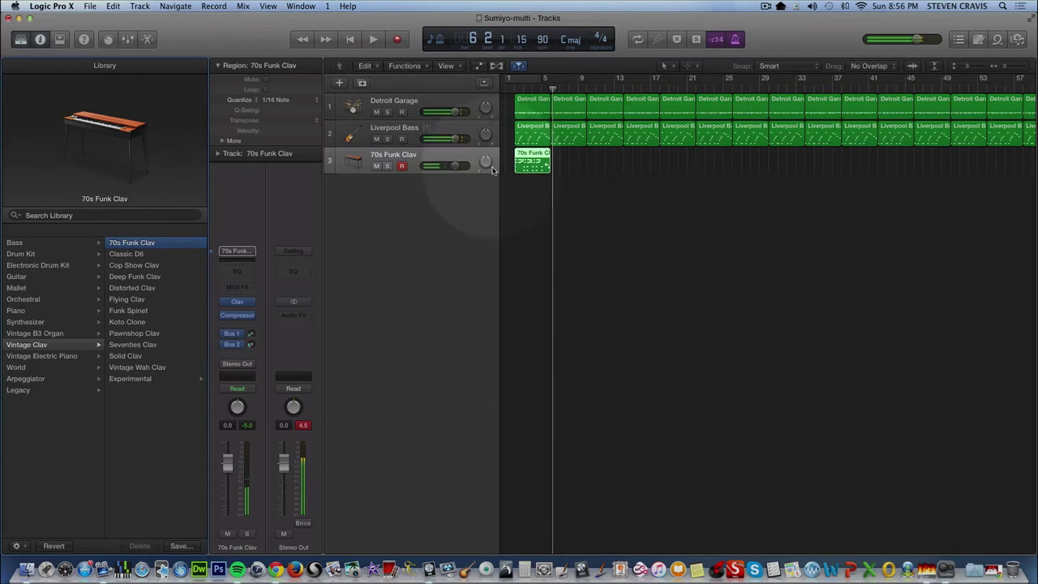
Copy the 70s Funk Clav region repeatedly until eight consecutive regions fill the track from bar 2 to bar 34.
scroll(532, 167, "right", 1)
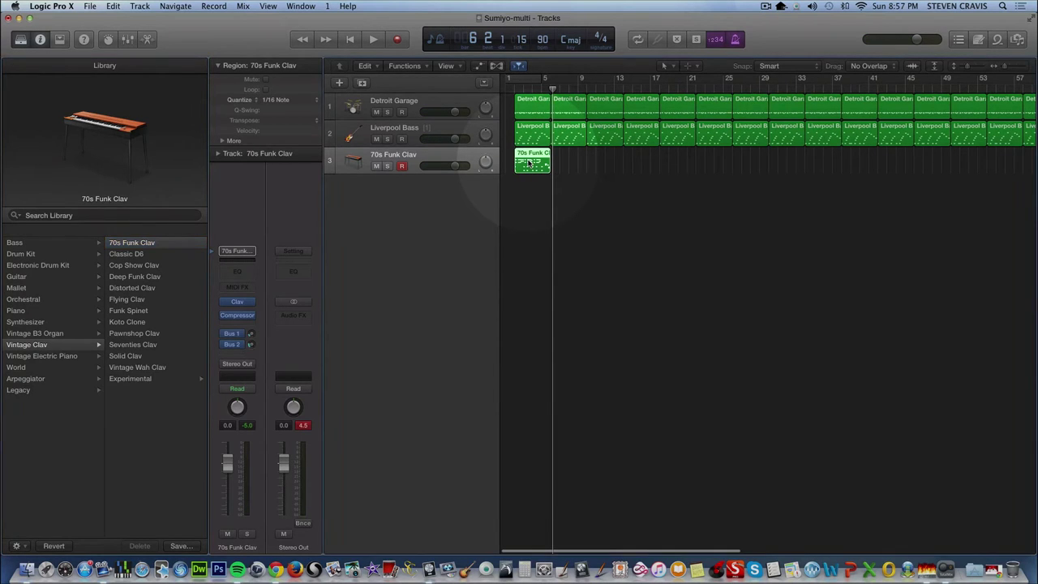
left_click_drag(528, 162, 603, 162)
left_click(531, 161, "shift")
left_click(545, 162, "shift")
left_click_drag(534, 164, 678, 164)
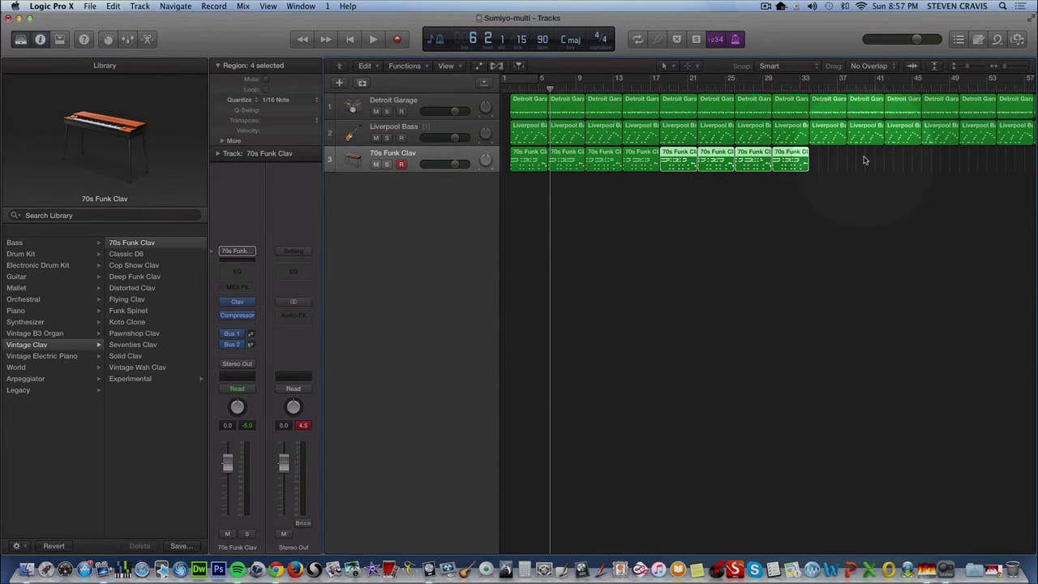
Delete the Detroit Garage and Liverpool Bass regions from bar 34 onward so all three tracks end together.
left_click_drag(825, 157, 1033, 99)
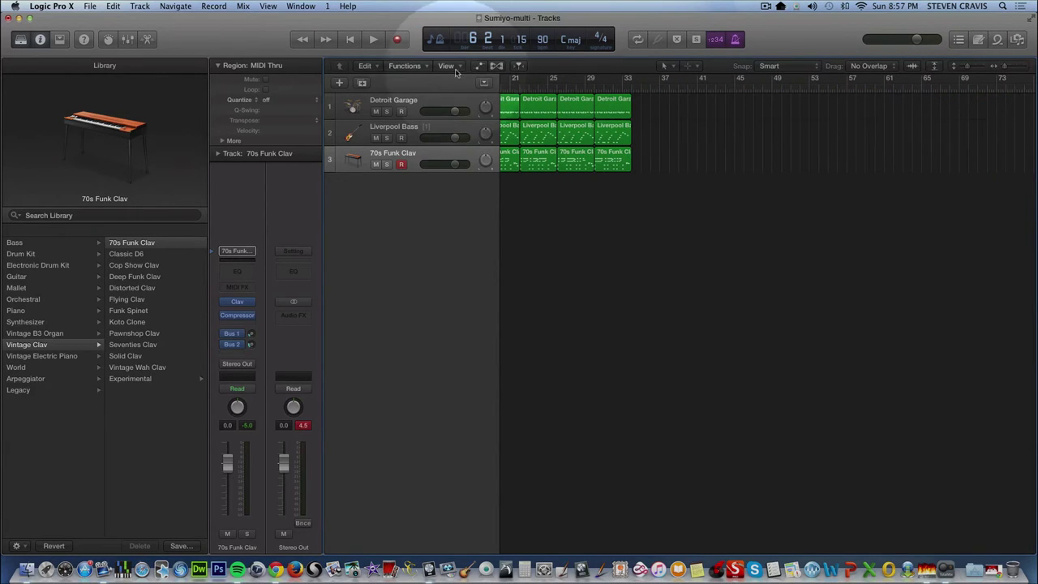
Solo the 70s Funk Clav track and play it back from the start with the metronome click turned off.
left_click(352, 40)
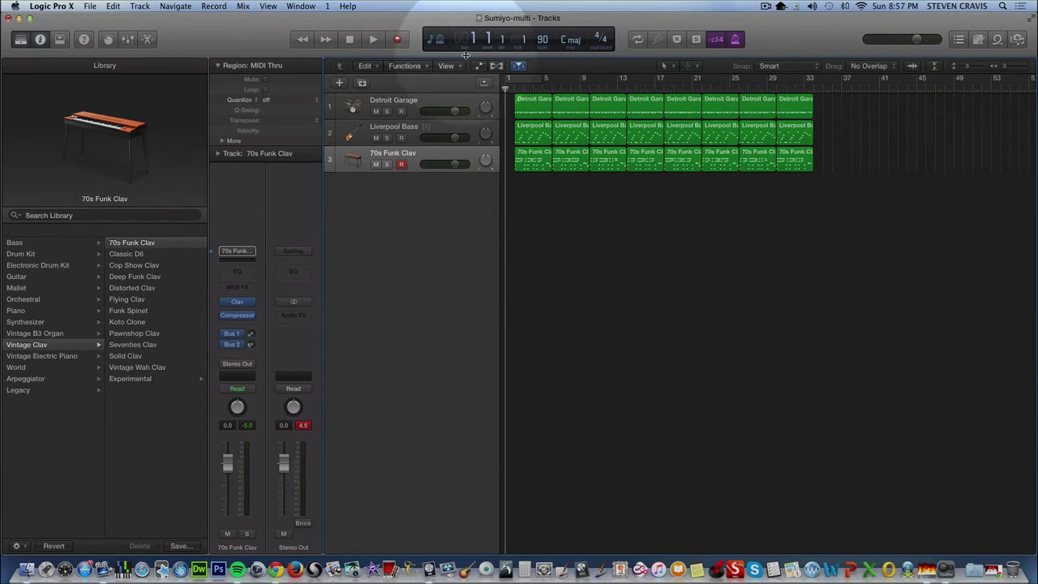
left_click(420, 158)
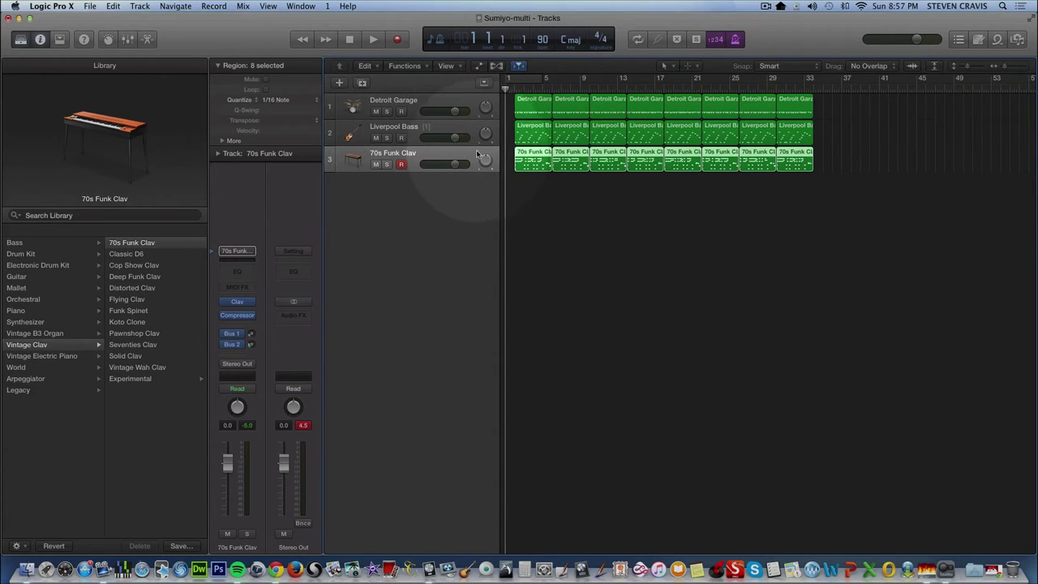
left_click(386, 165)
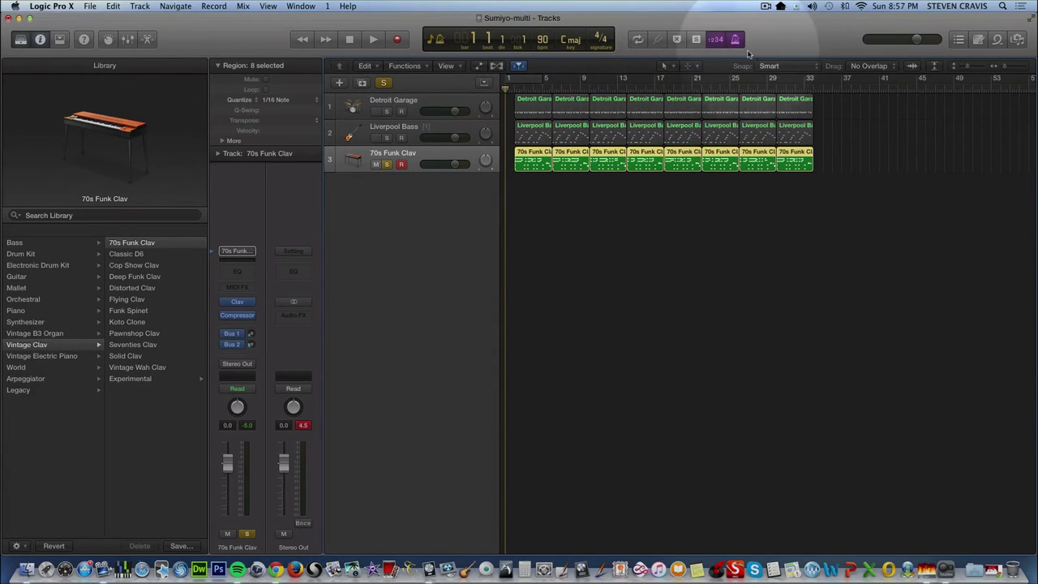
key("space")
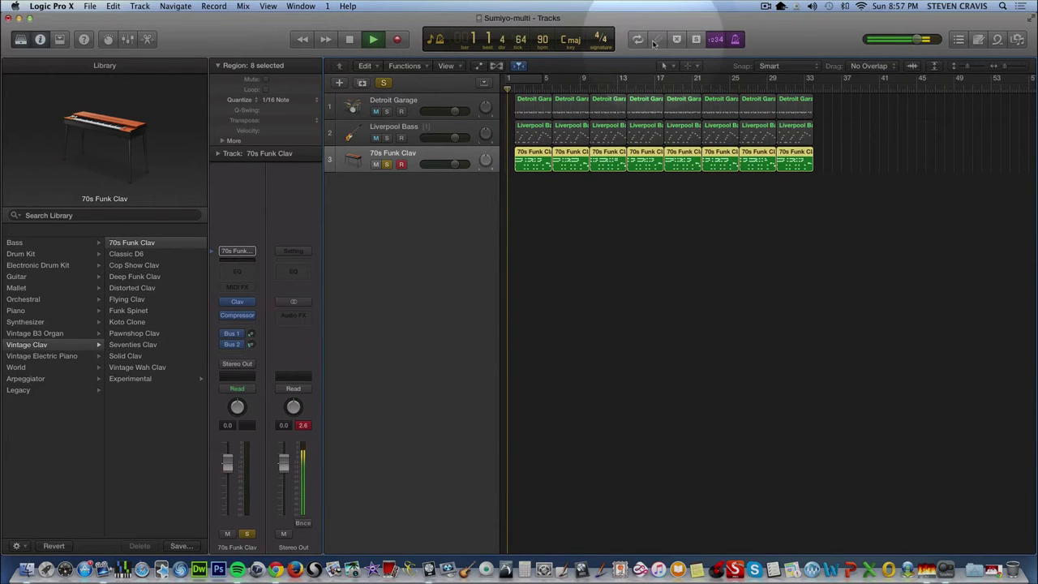
left_click(736, 39)
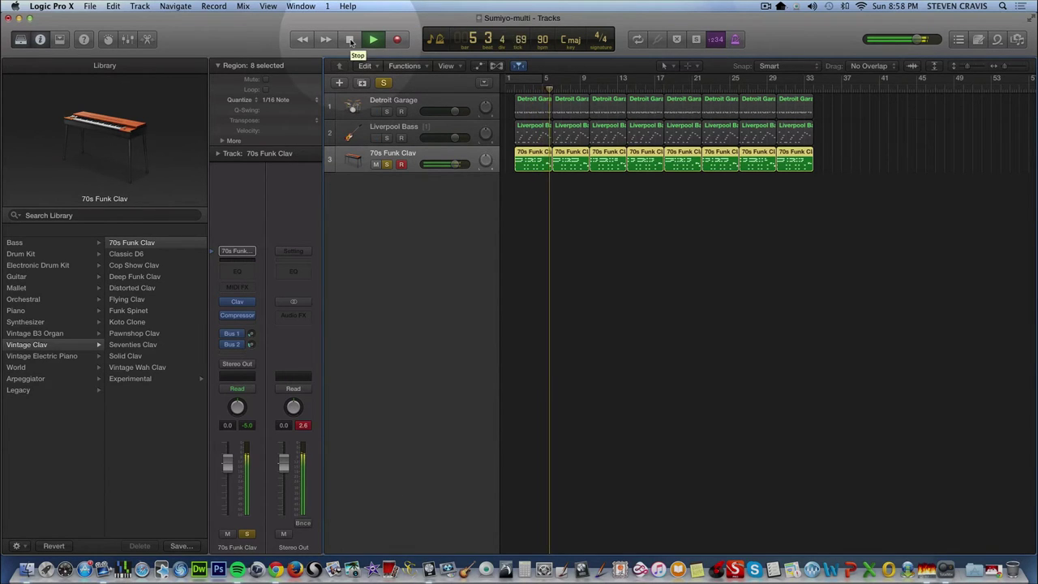
left_click(351, 39)
left_click(350, 40)
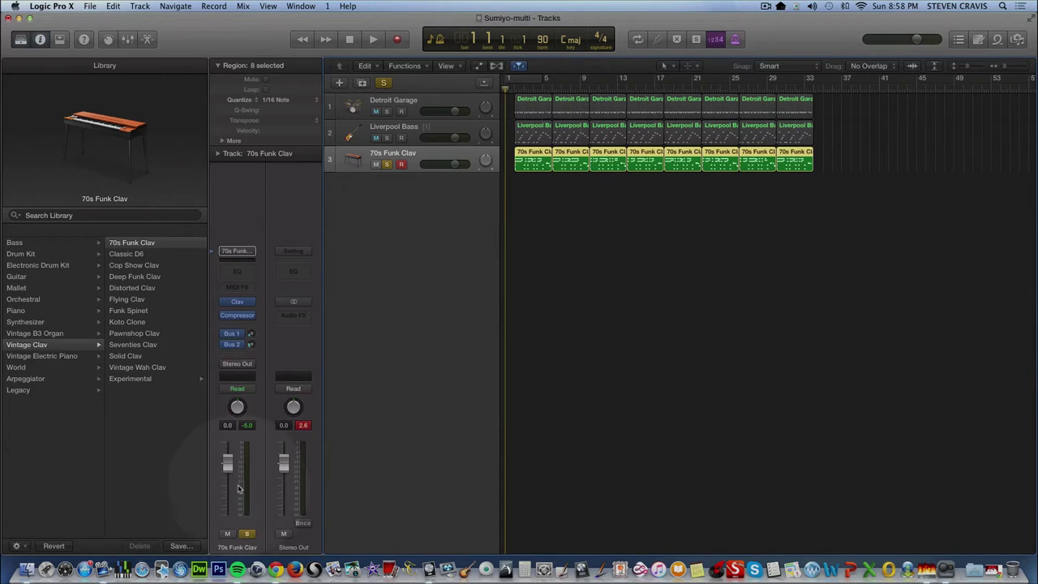
Lower the 70s Funk Clav volume to -3.0 dB and the Stereo Out volume to -2.0 dB.
mouse_move(228, 463)
left_mouse_down()
mouse_move(228, 479)
mouse_move(230, 470)
left_mouse_up()
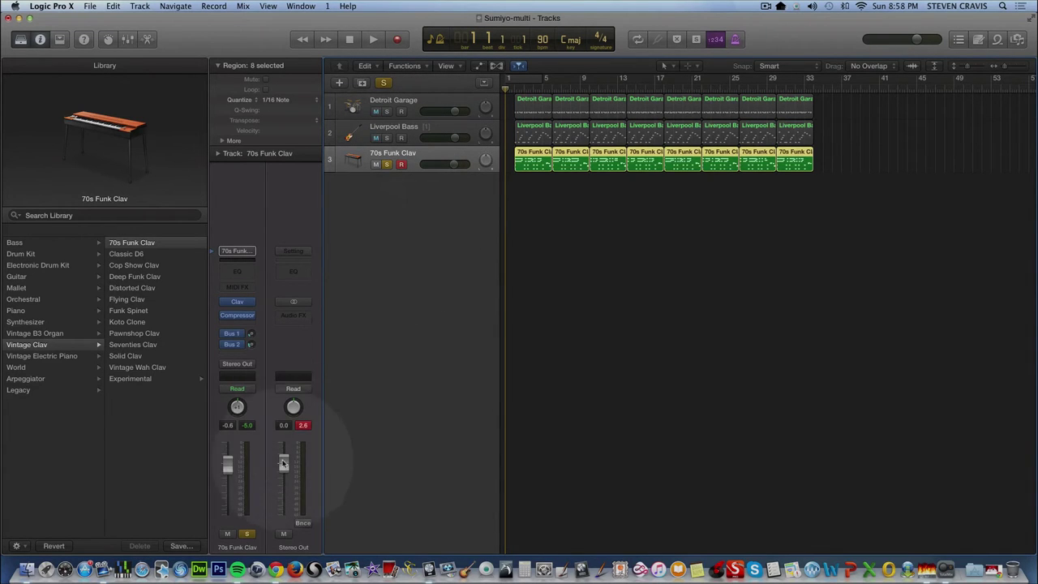
left_click_drag(284, 464, 227, 470)
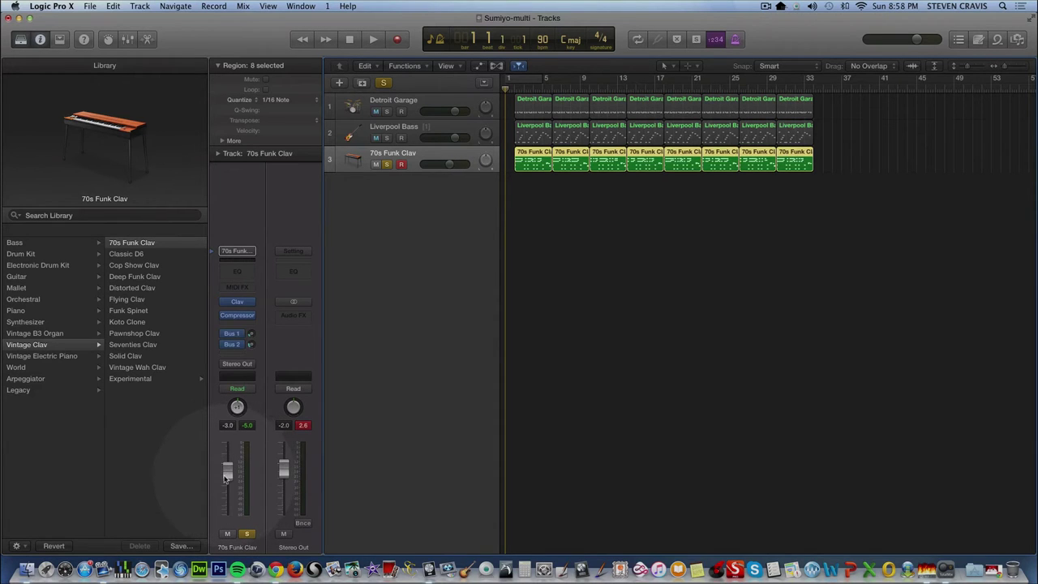
mouse_move(228, 338)
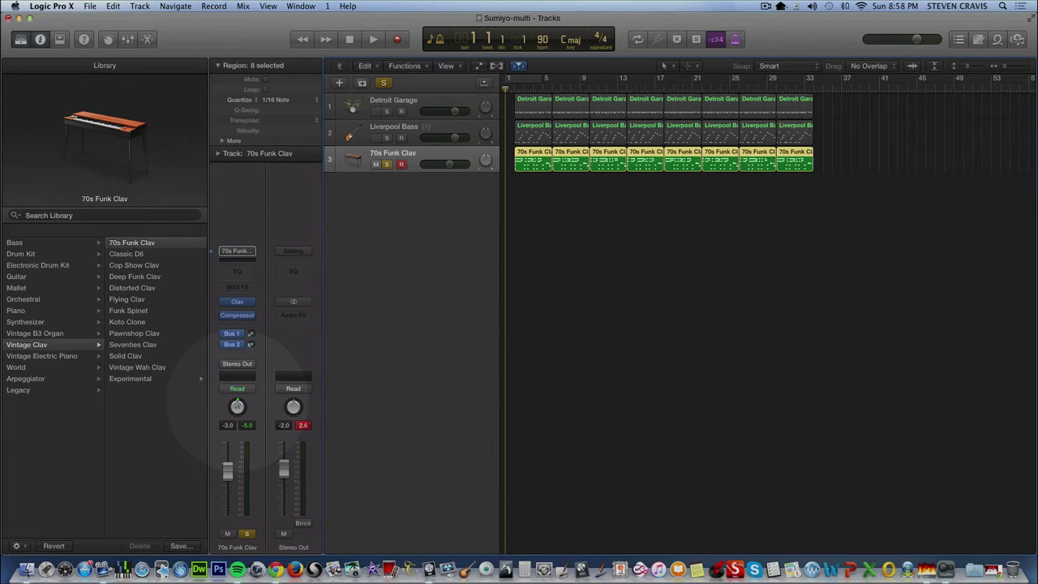
Try an off-centre pan position for the 70s Funk Clav track and play it back to hear the effect.
left_click_drag(237, 407, 237, 408)
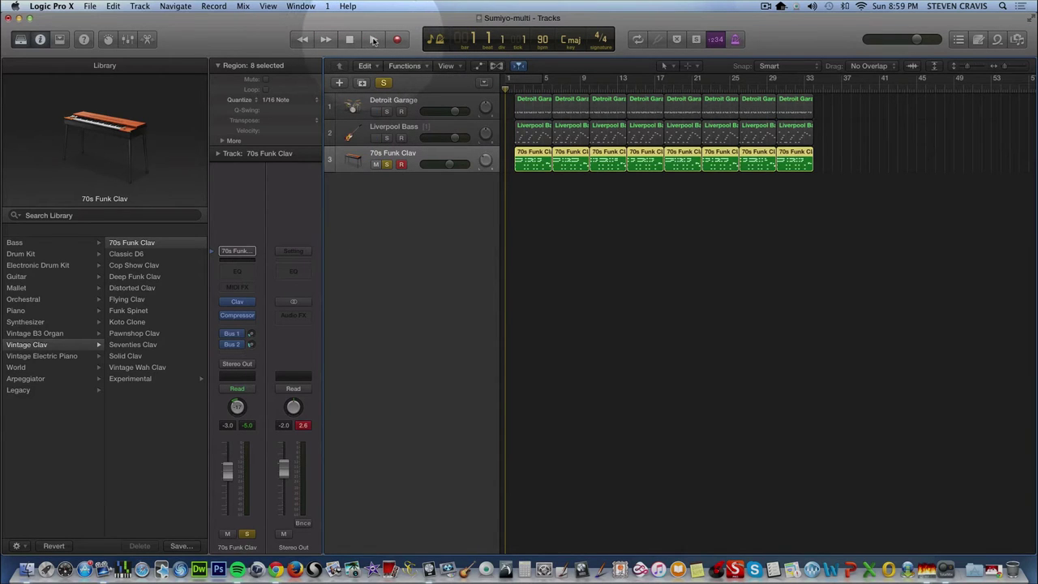
key("space")
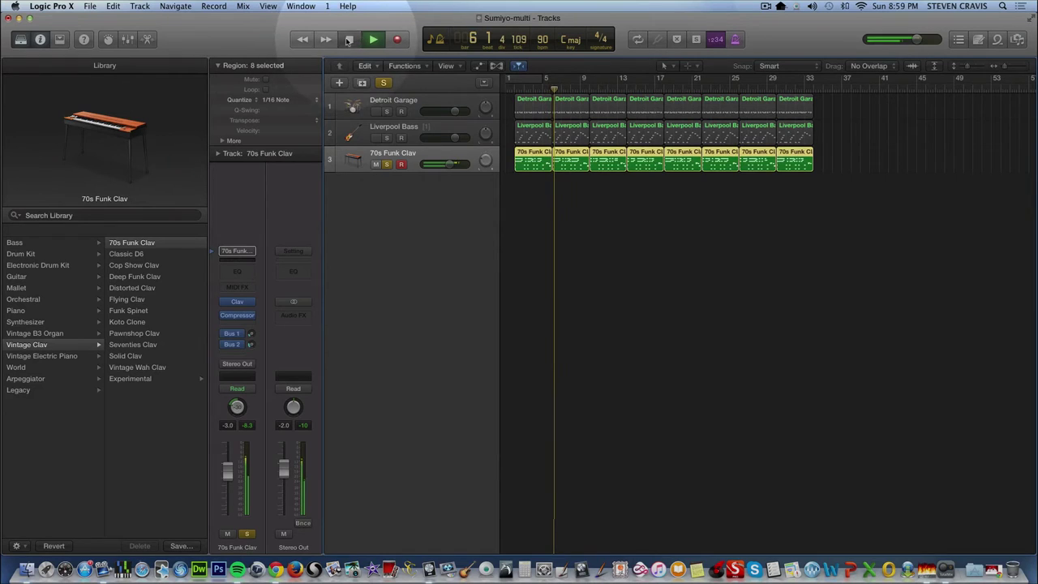
key("space")
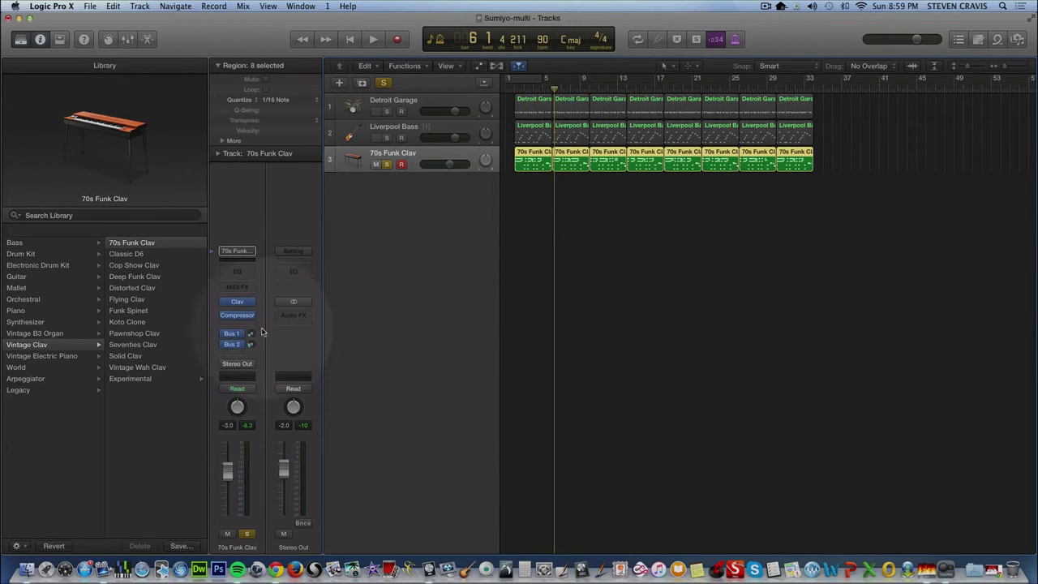
Insert a stereo Direction Mixer after the Compressor on the 70s Funk Clav channel and set its direction to -45.5°.
mouse_move(236, 305)
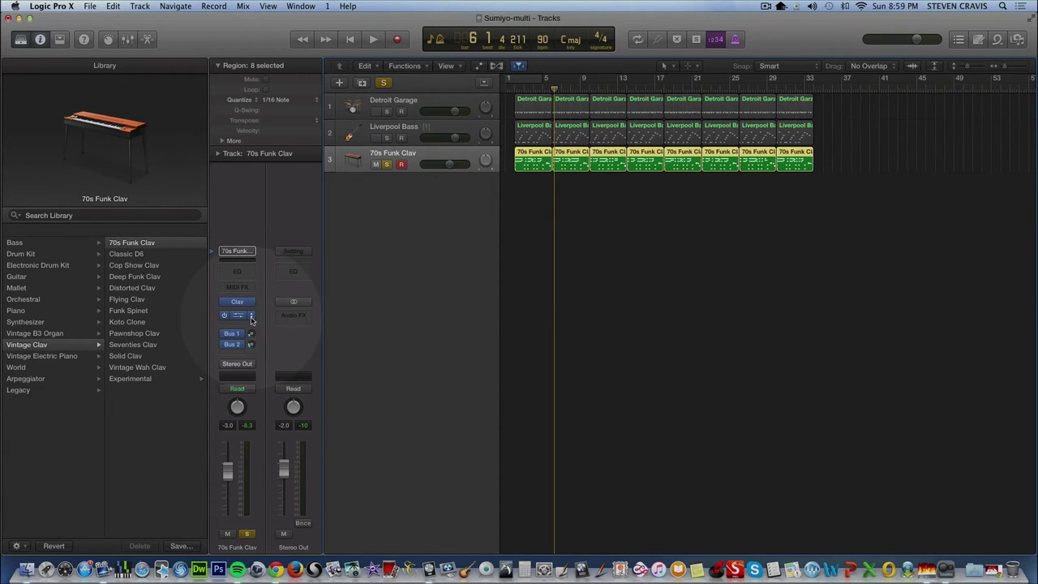
left_click(242, 325)
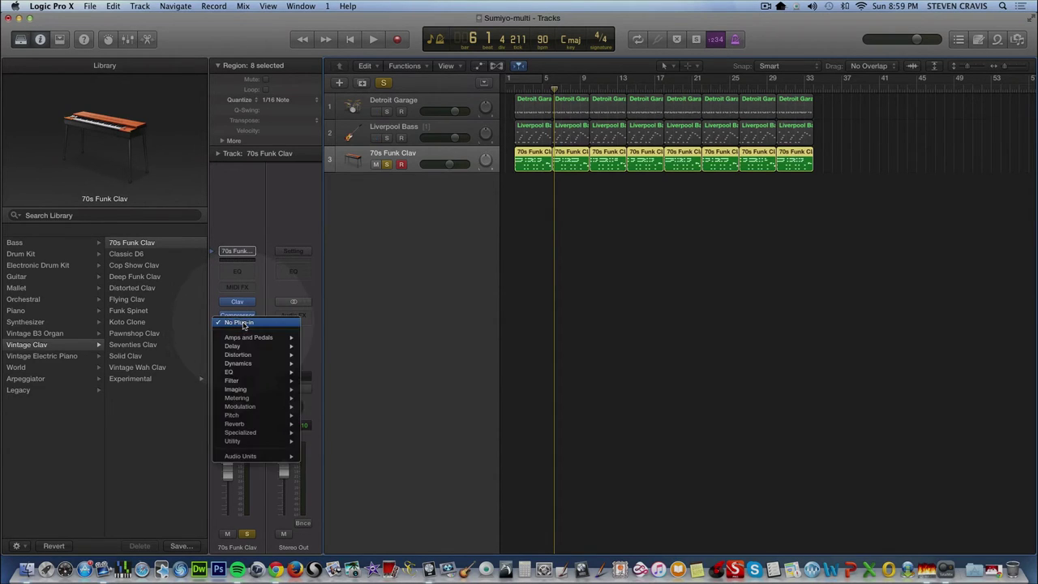
left_click(242, 323)
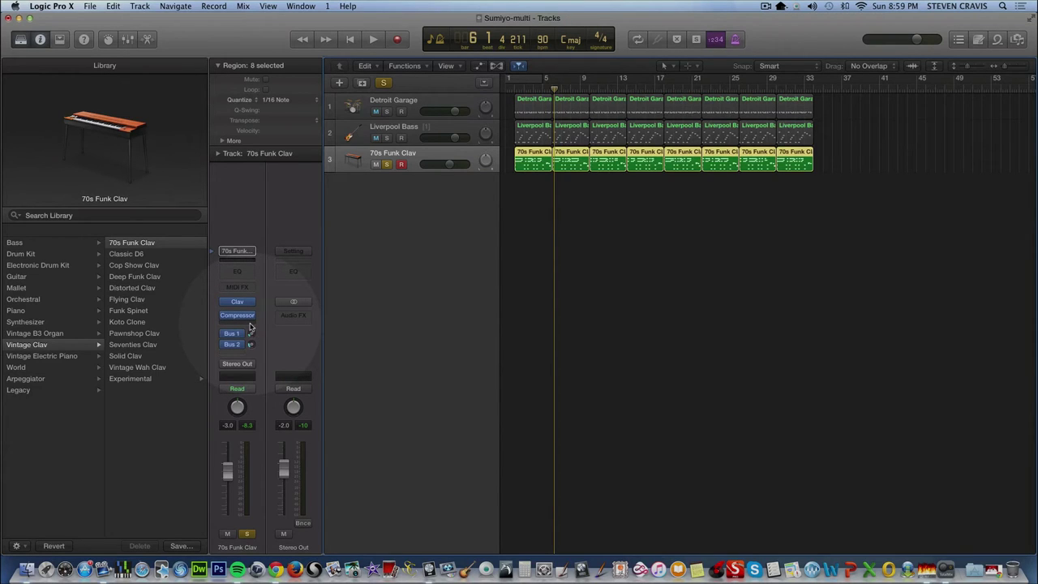
left_click(250, 326)
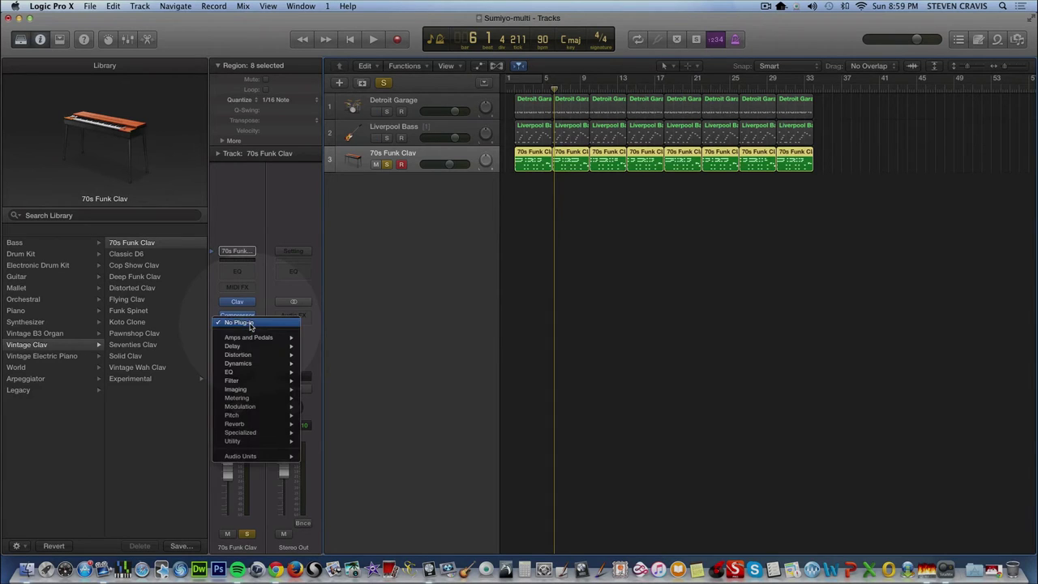
mouse_move(258, 392)
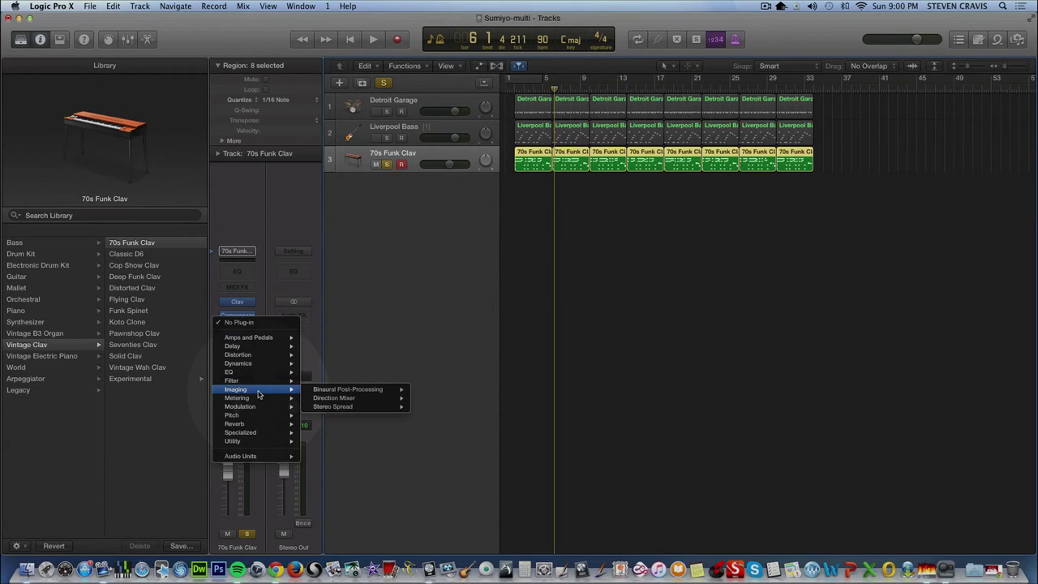
mouse_move(365, 398)
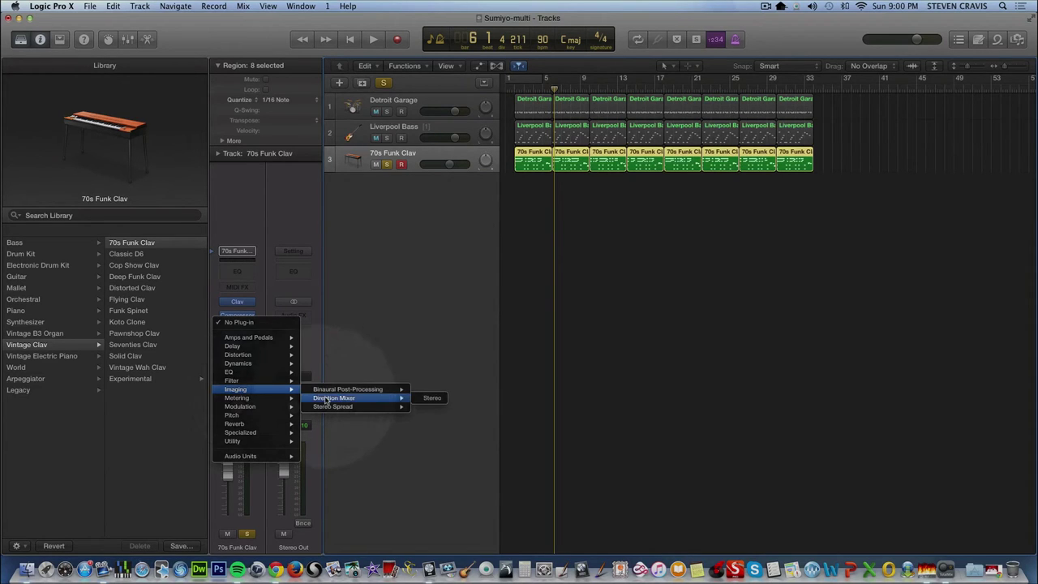
left_click(433, 398)
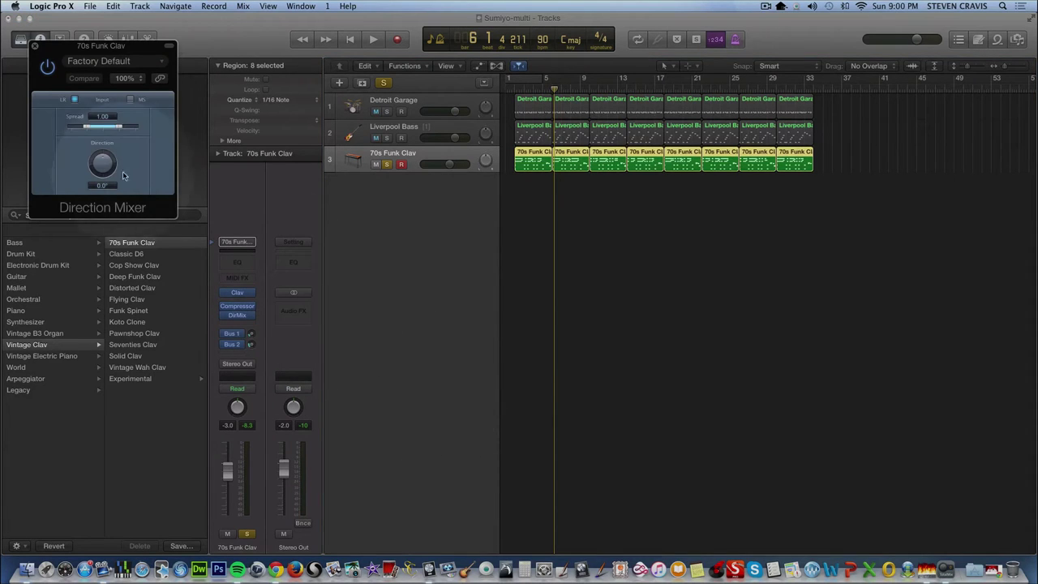
left_click(103, 163)
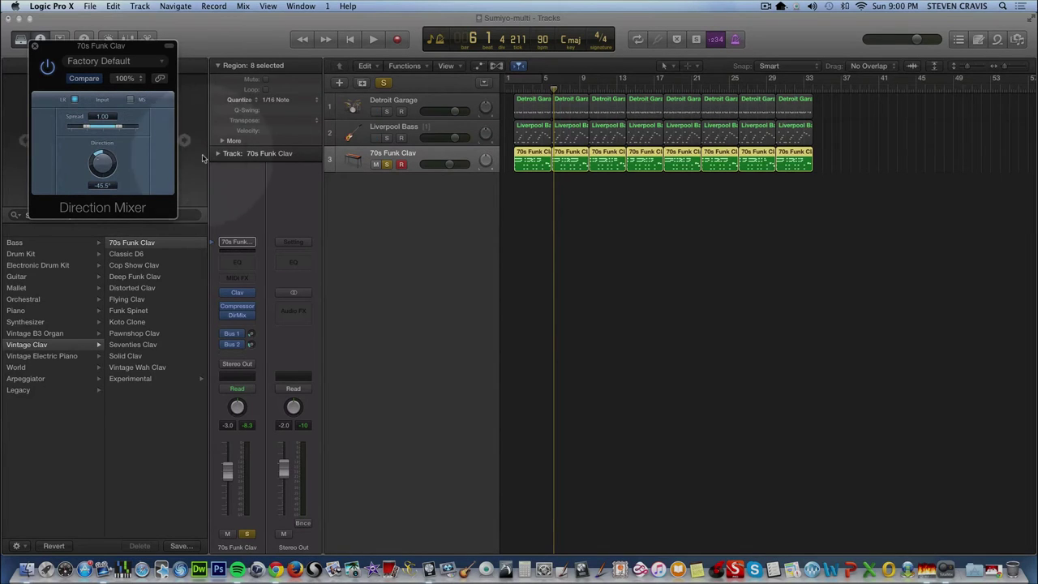
Play the soloed clav from the start while readjusting the Direction Mixer's direction, and close the plug-in window.
left_click(350, 39)
left_click(371, 42)
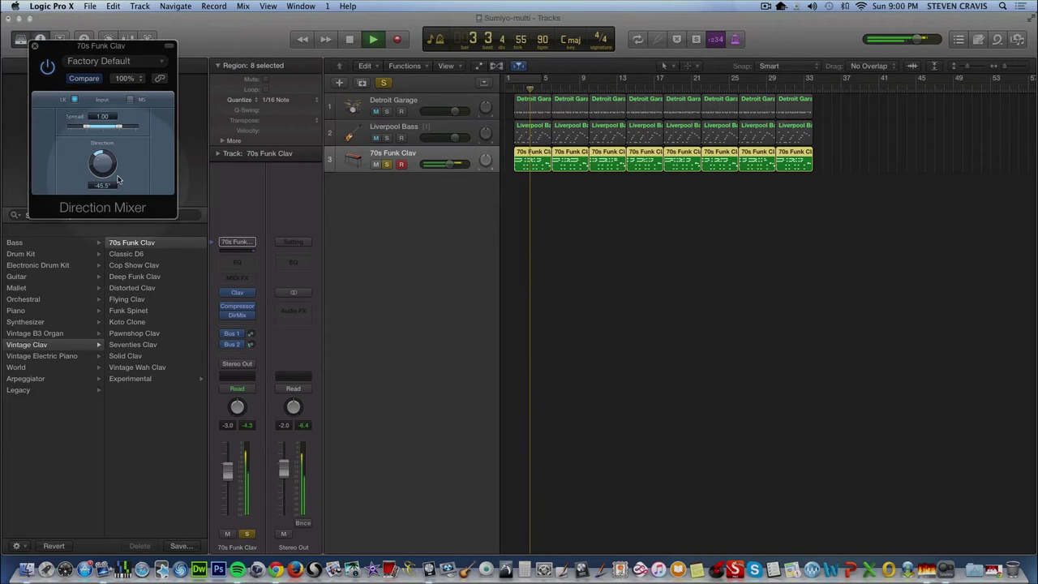
left_click_drag(94, 160, 121, 127)
left_click(35, 45)
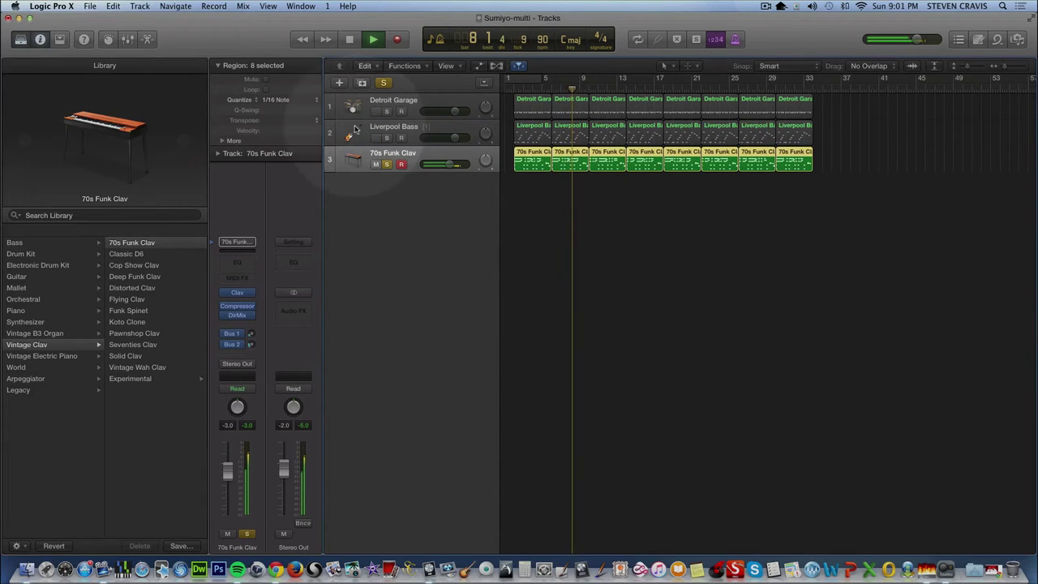
left_click(348, 40)
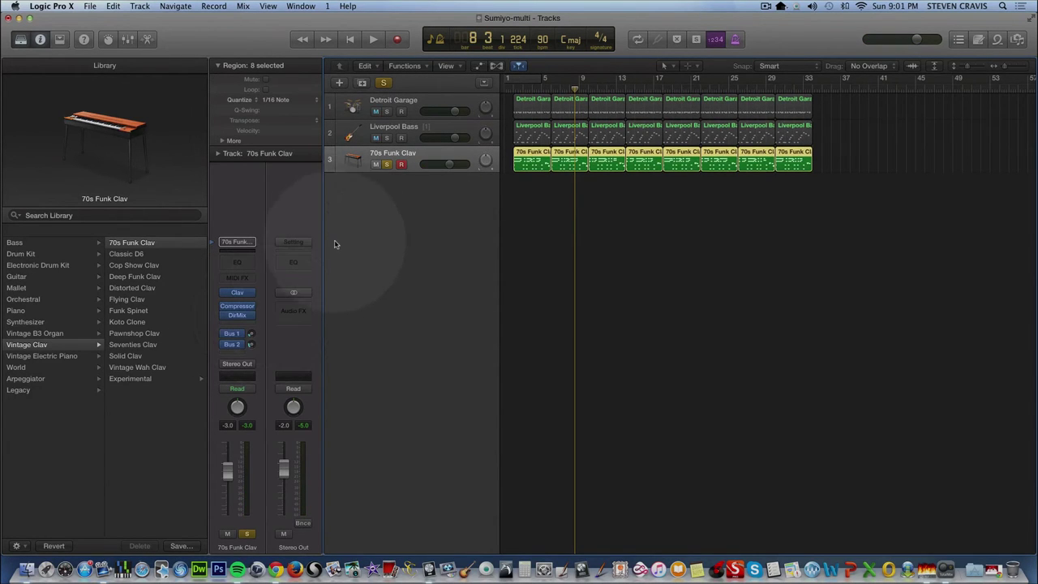
Play back the soloed clav track from the start to hear the Direction Mixer's effect, and return the playhead to bar 2.
mouse_move(231, 319)
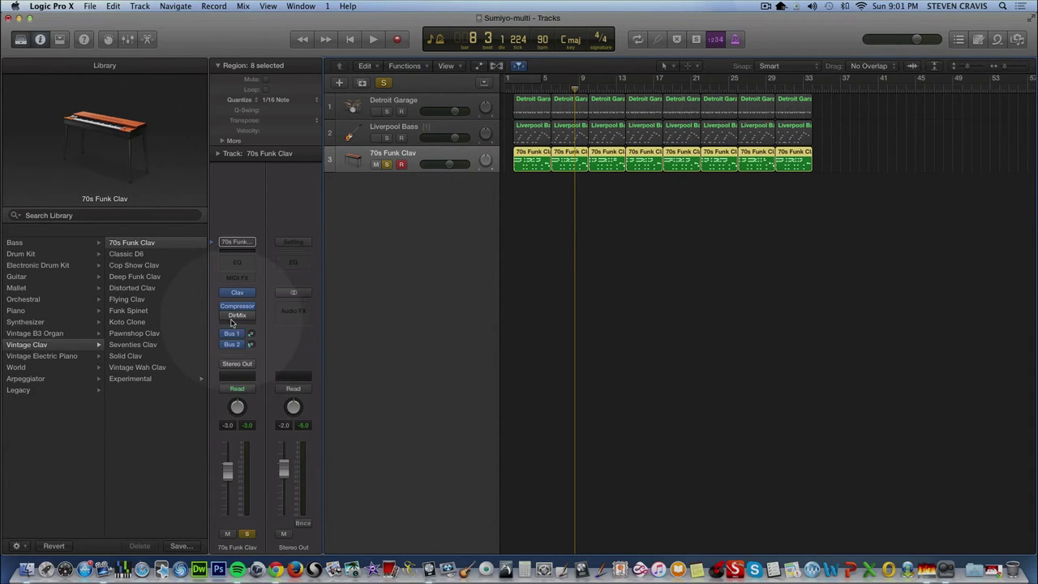
left_click(351, 39)
left_click(373, 39)
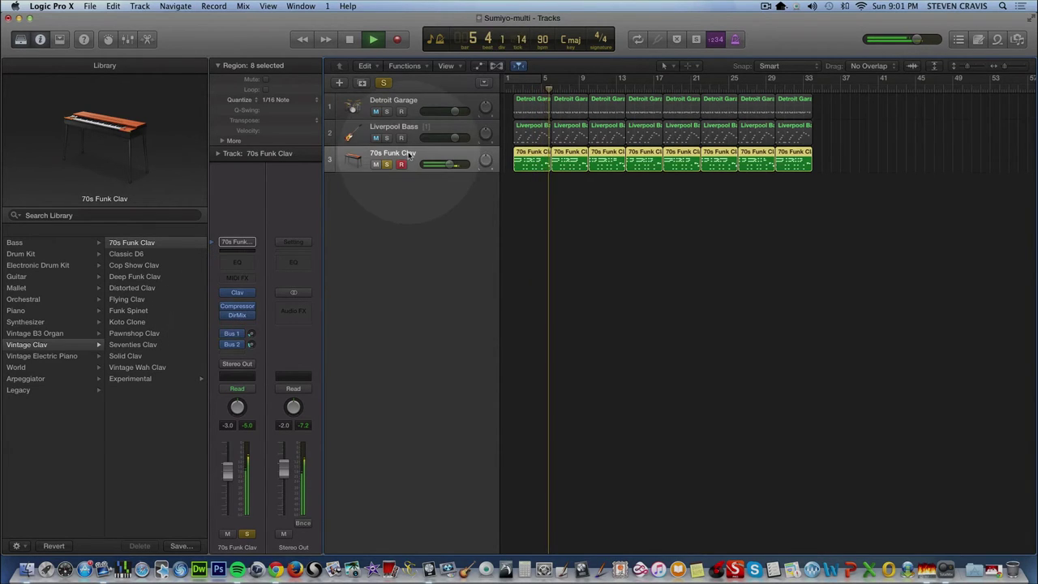
left_click(350, 39)
left_click_drag(554, 86, 513, 89)
left_click(418, 164)
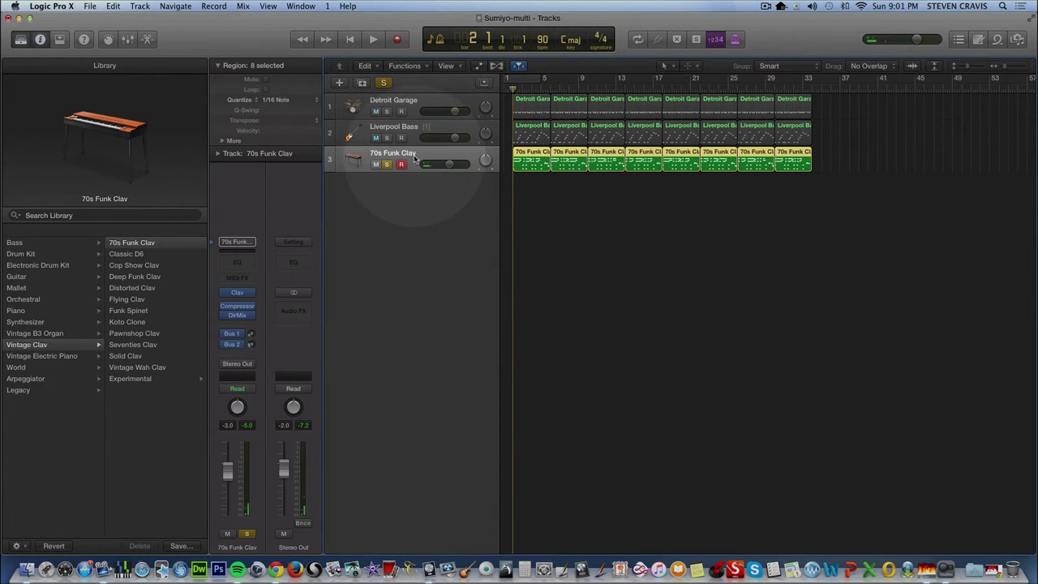
Insert a Stereo Delay on the 70s Funk Clav channel with its output mix at 14% left and 15% right, and close its window.
left_click(250, 324)
mouse_move(256, 349)
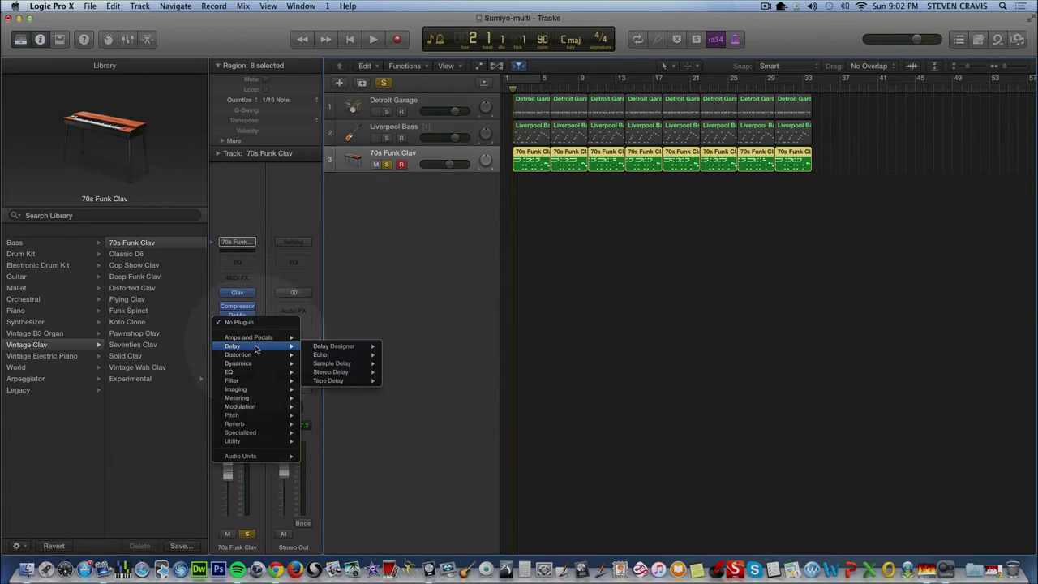
mouse_move(337, 371)
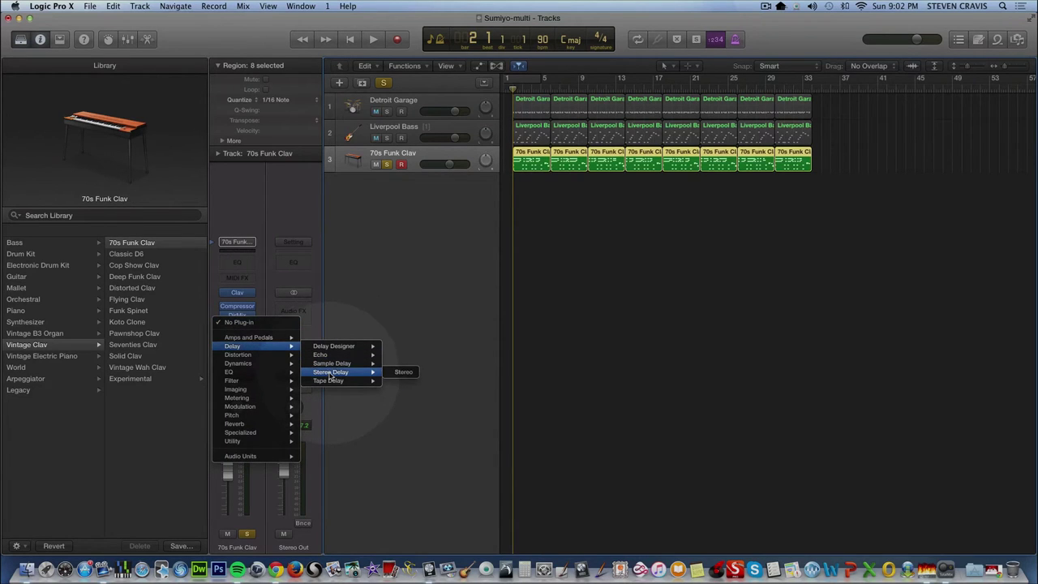
left_click(401, 372)
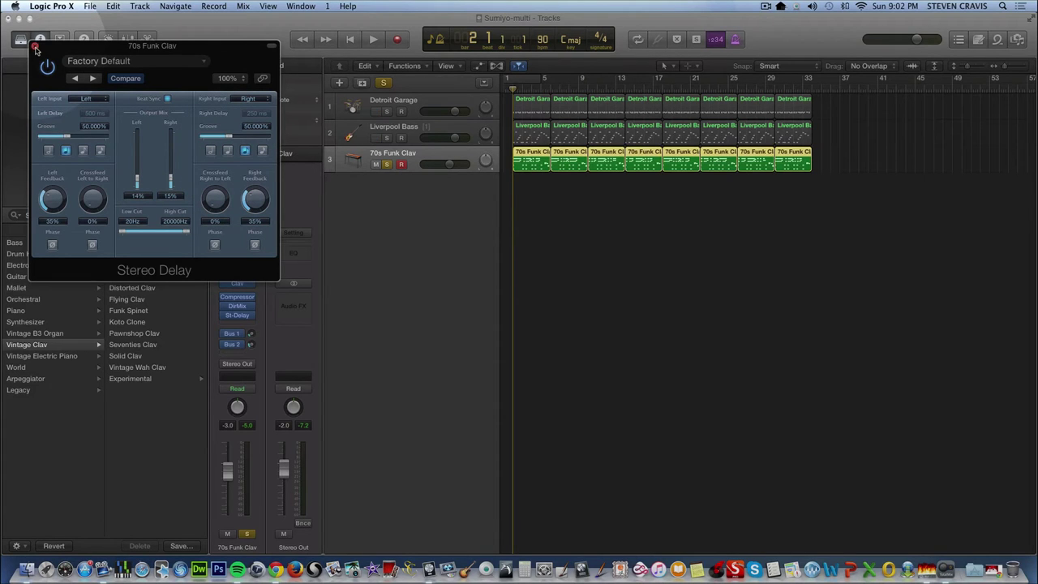
left_click(35, 48)
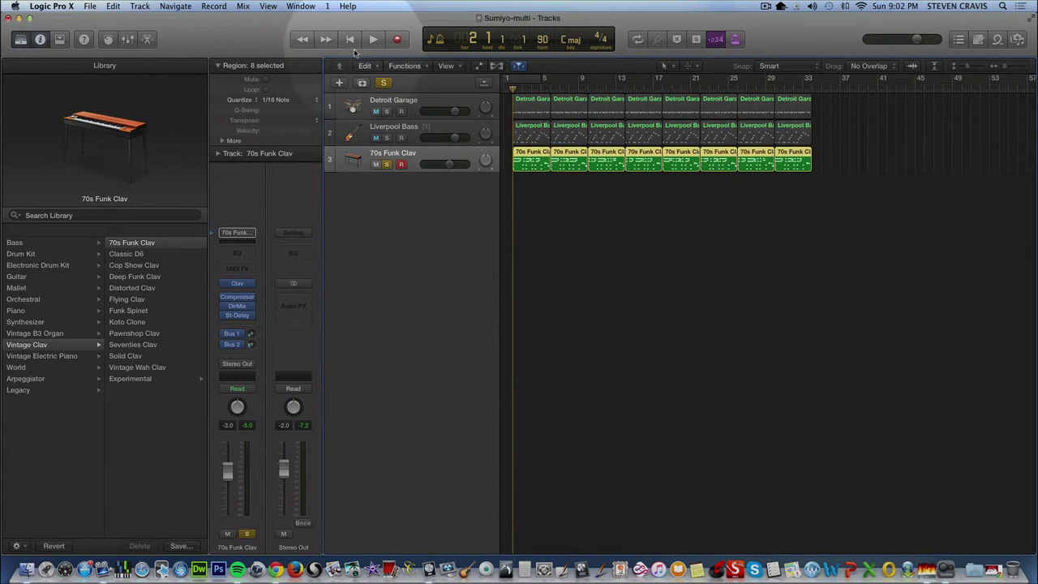
Play the 70s Funk Clav track with the Stereo Delay from the start, and take the track out of solo.
left_click(352, 41)
left_click(374, 42)
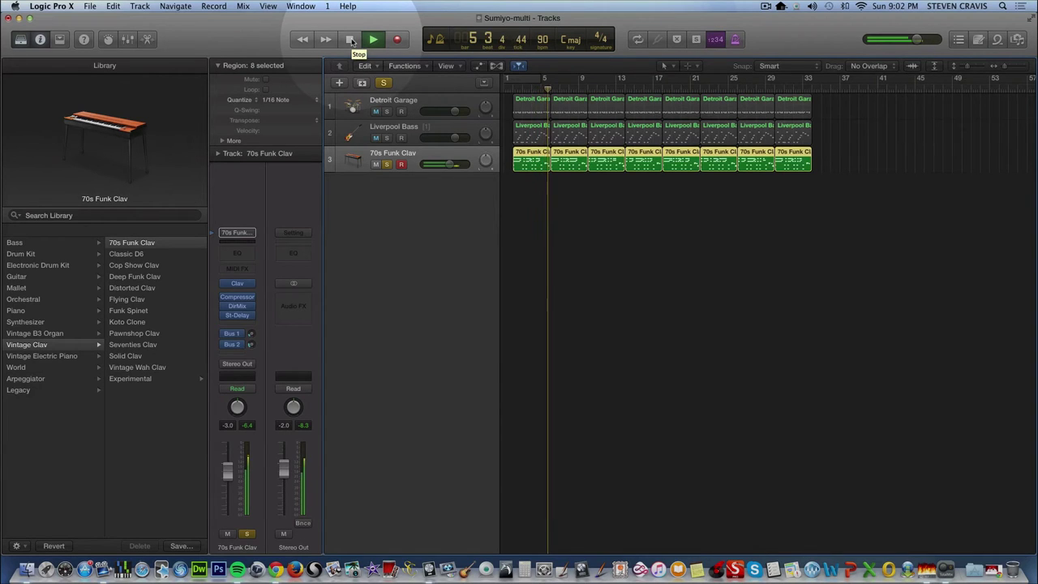
left_click(350, 39)
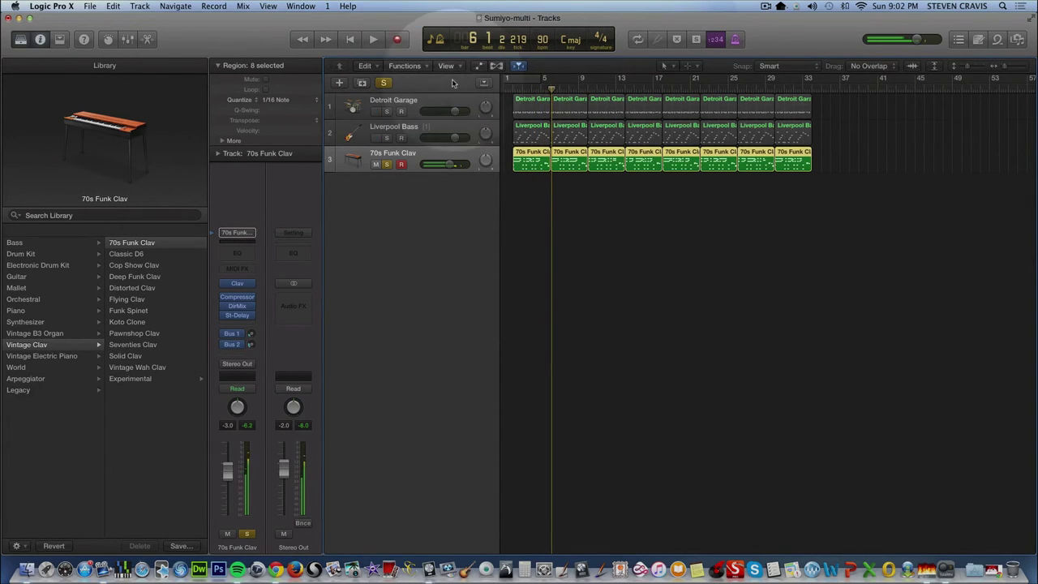
mouse_move(248, 307)
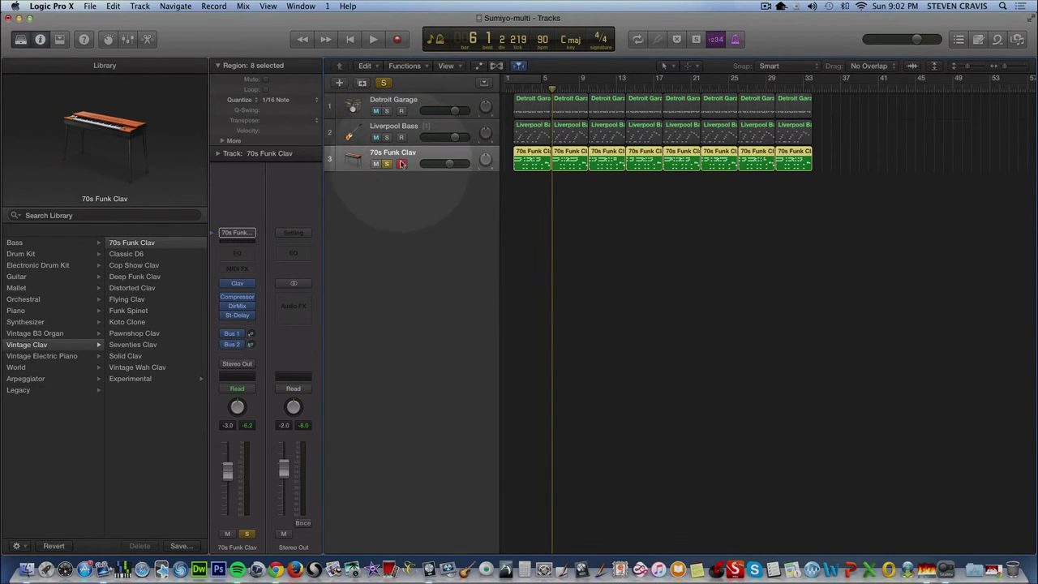
scroll(387, 167, "left", 1)
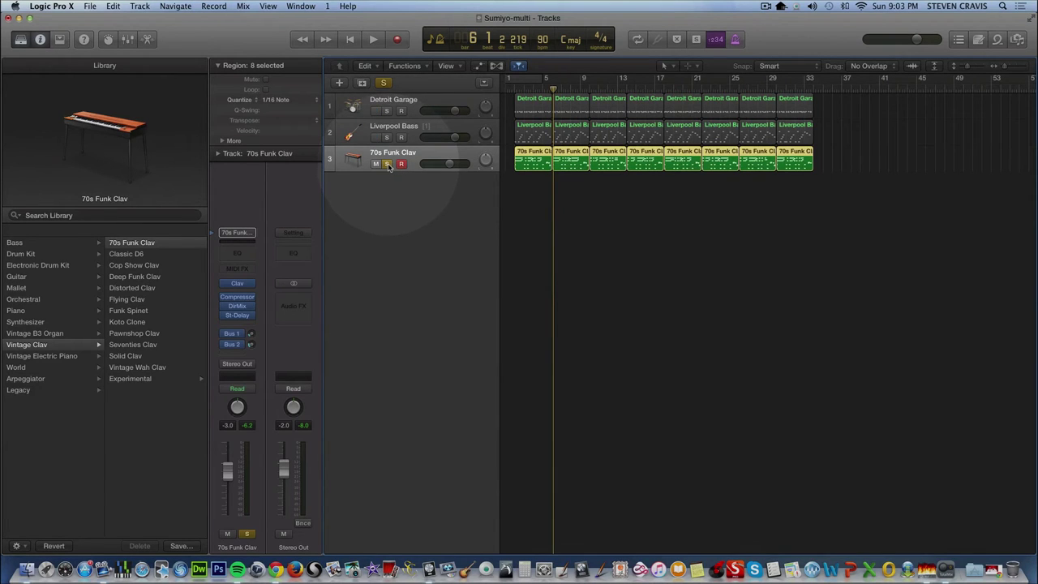
left_click(388, 165)
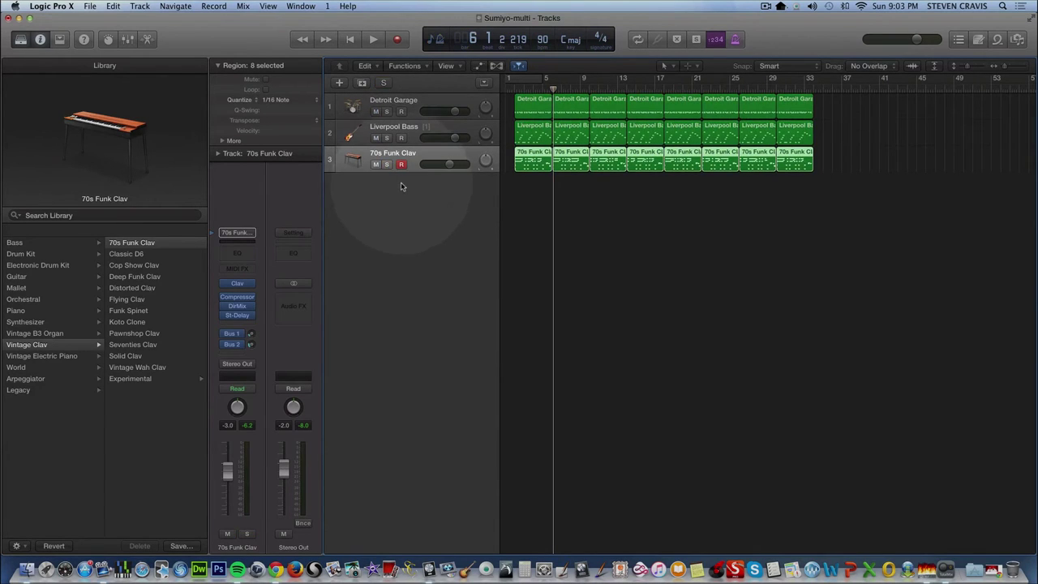
Solo the Detroit Garage drum track and play it from the start of the project.
left_click(422, 103)
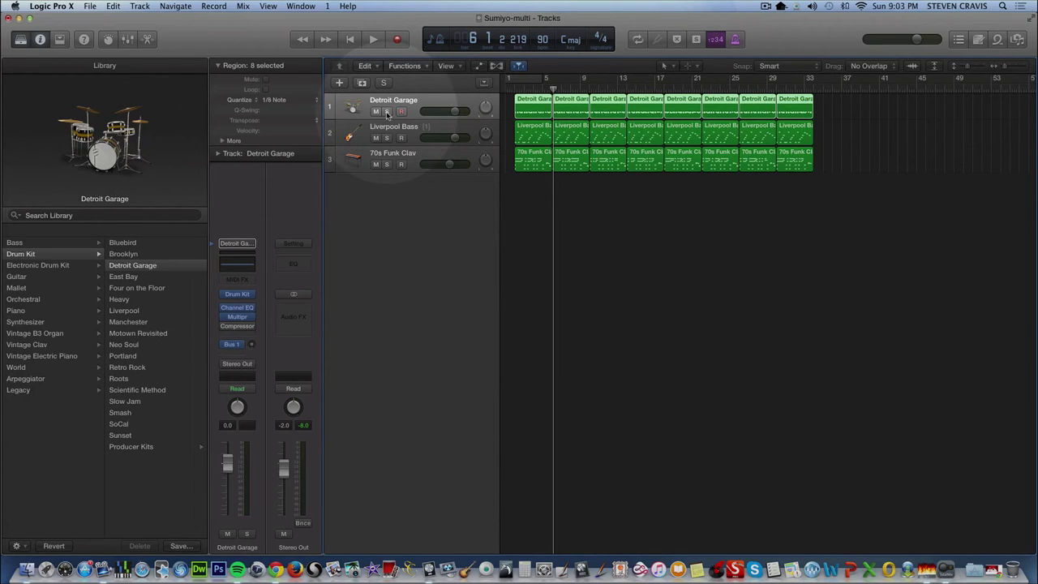
left_click(387, 112)
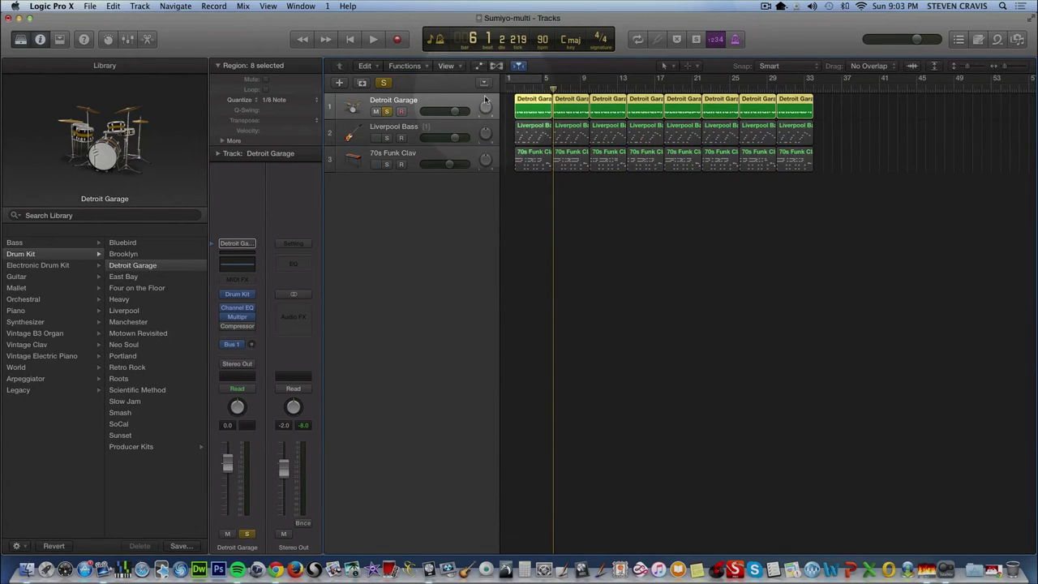
left_click(351, 41)
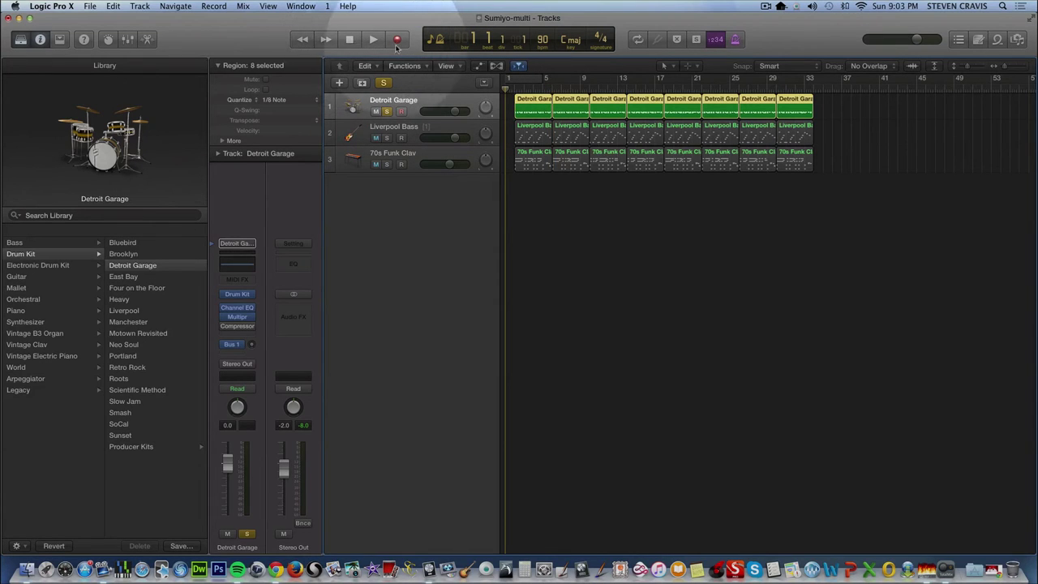
key("space")
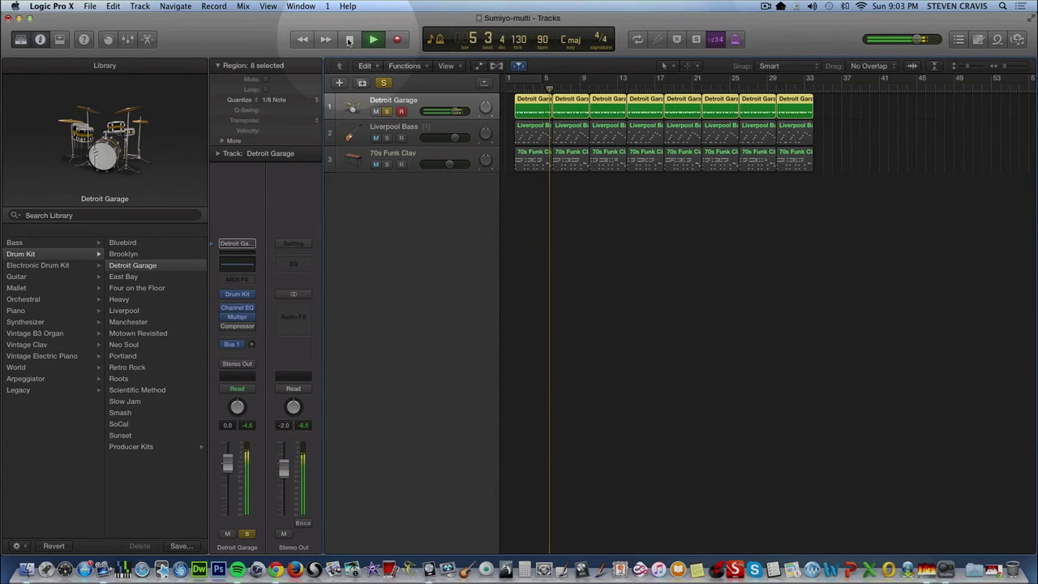
left_click(349, 41)
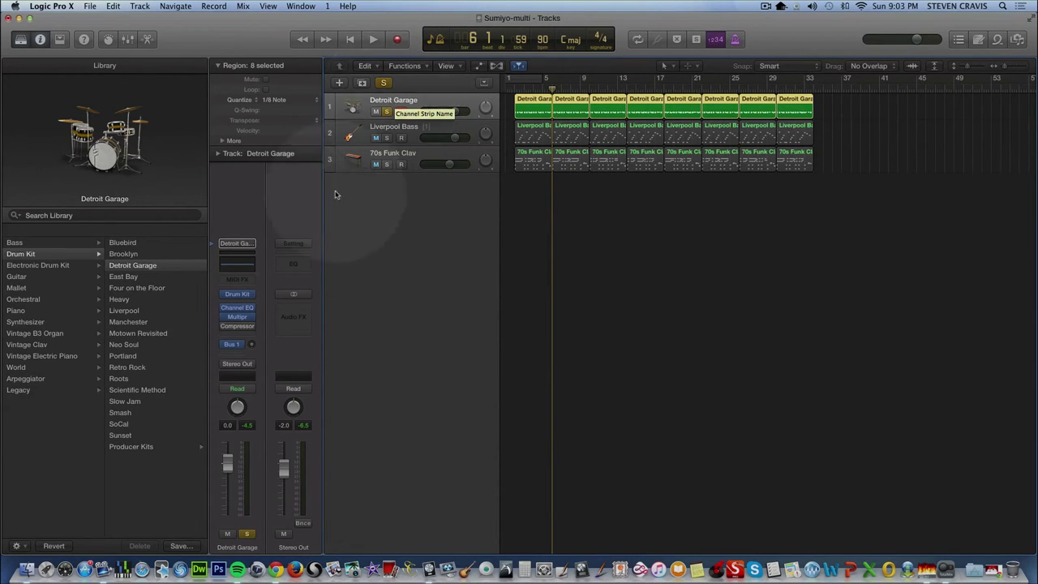
Play the soloed drums from the start while toggling the bypass of the channel's Compressor to compare the sound.
mouse_move(242, 346)
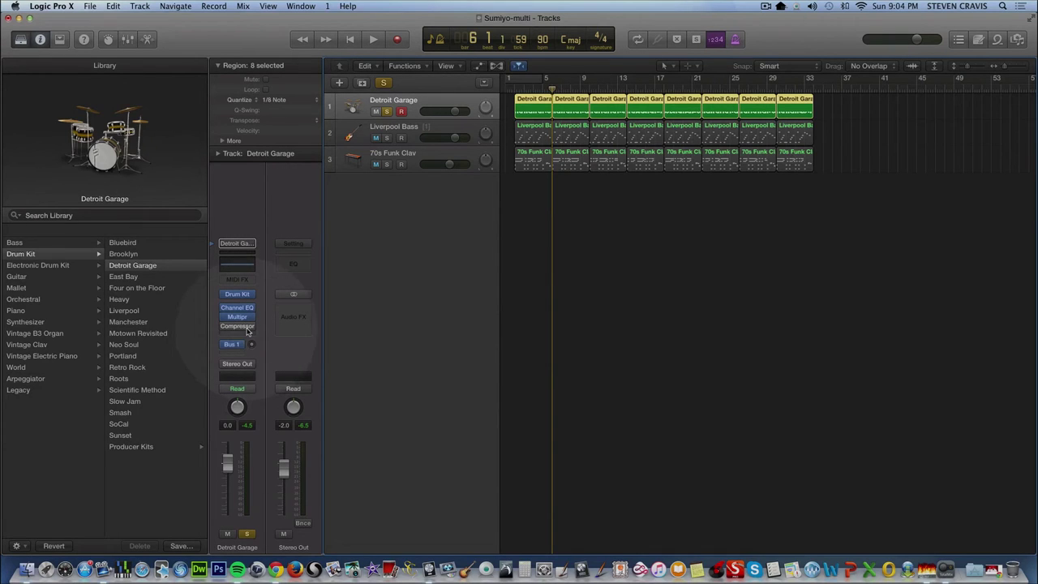
mouse_move(236, 309)
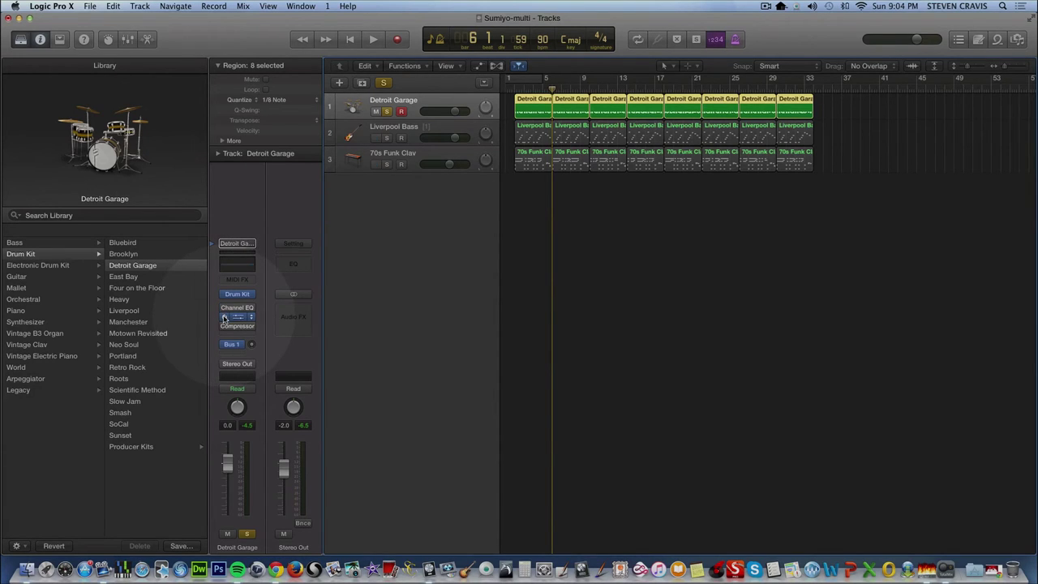
left_click(350, 39)
left_click(373, 40)
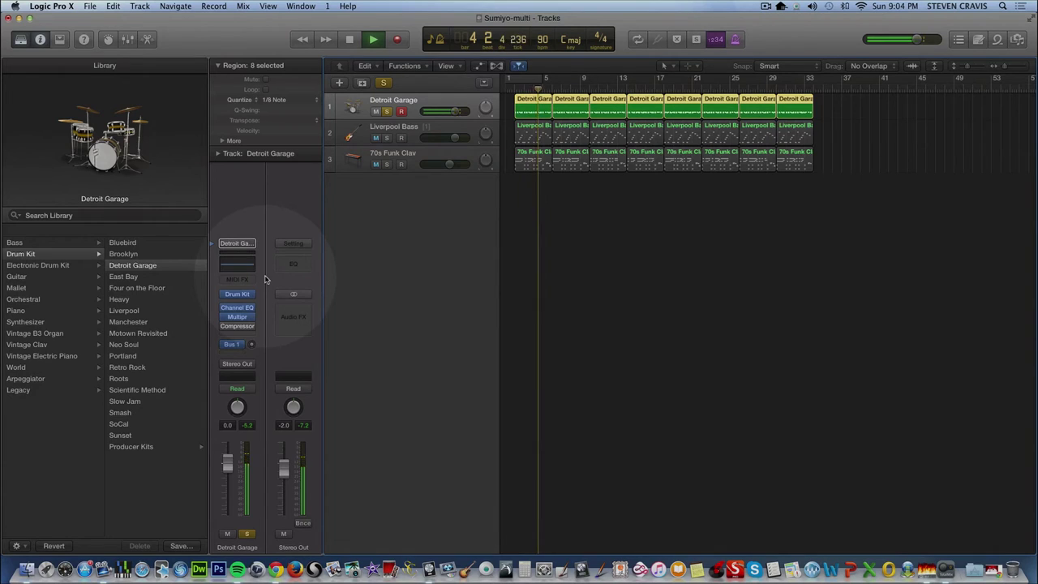
mouse_move(224, 330)
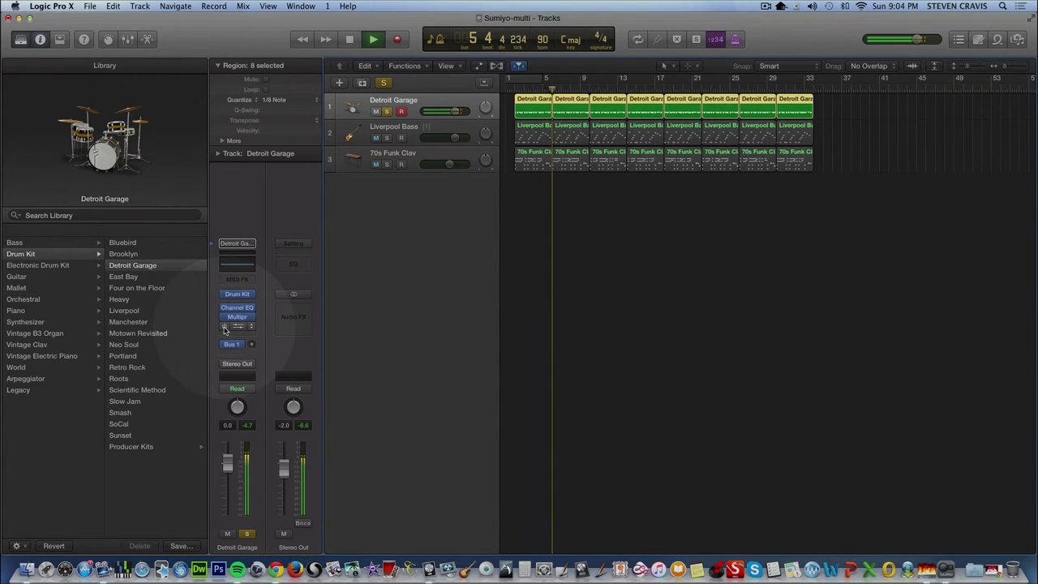
left_click(225, 326)
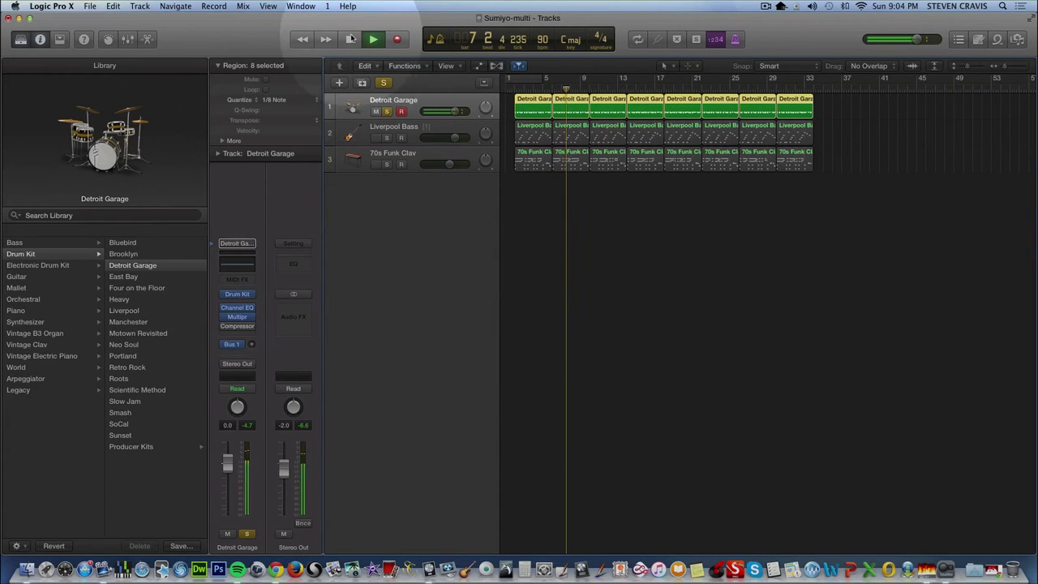
left_click(351, 39)
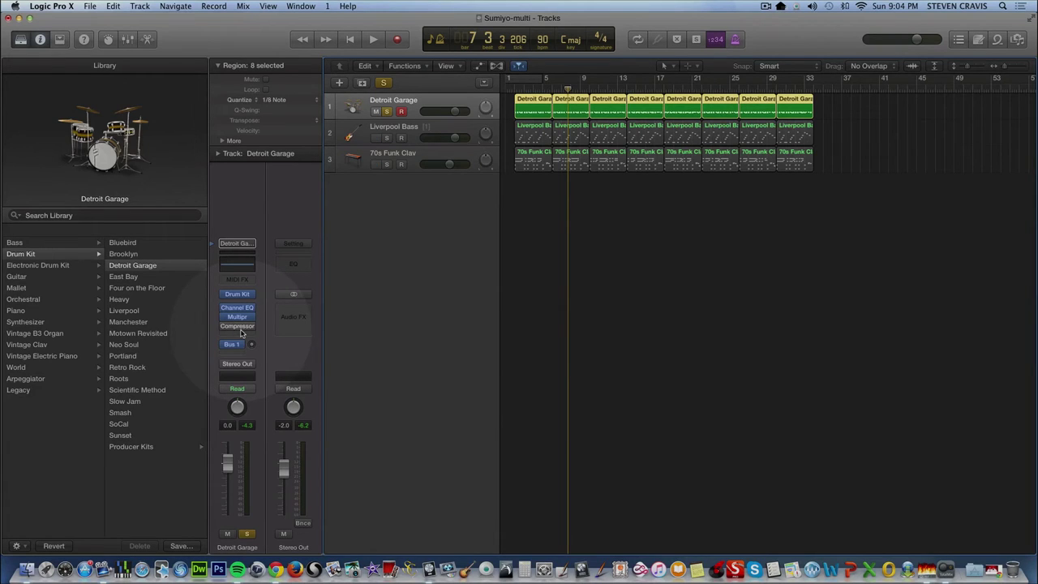
Replace the Compressor on the Detroit Garage channel with a stereo Space Designer reverb and load its 1.8s Drum Plate preset.
left_click(251, 328)
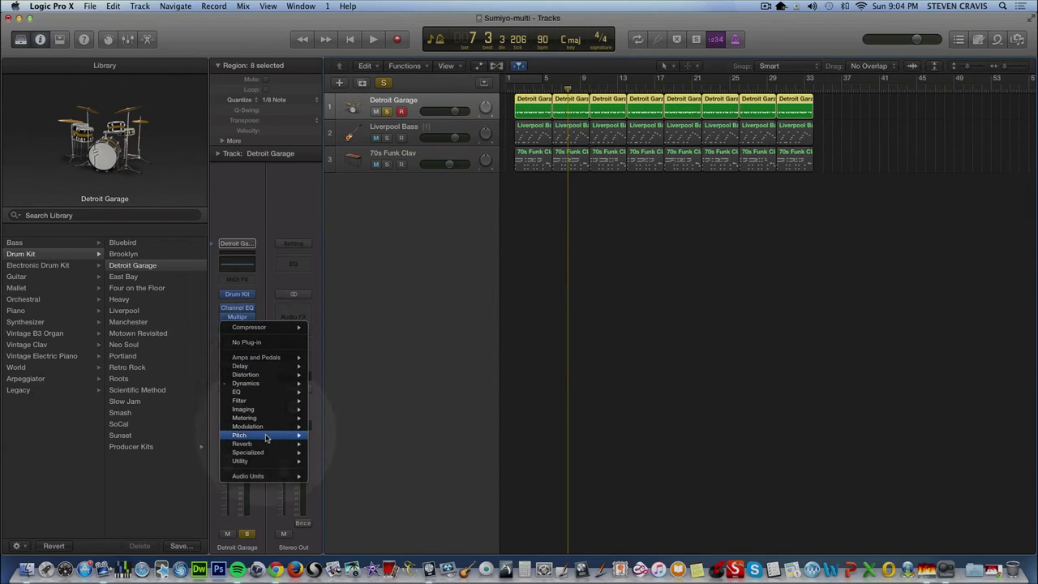
mouse_move(267, 444)
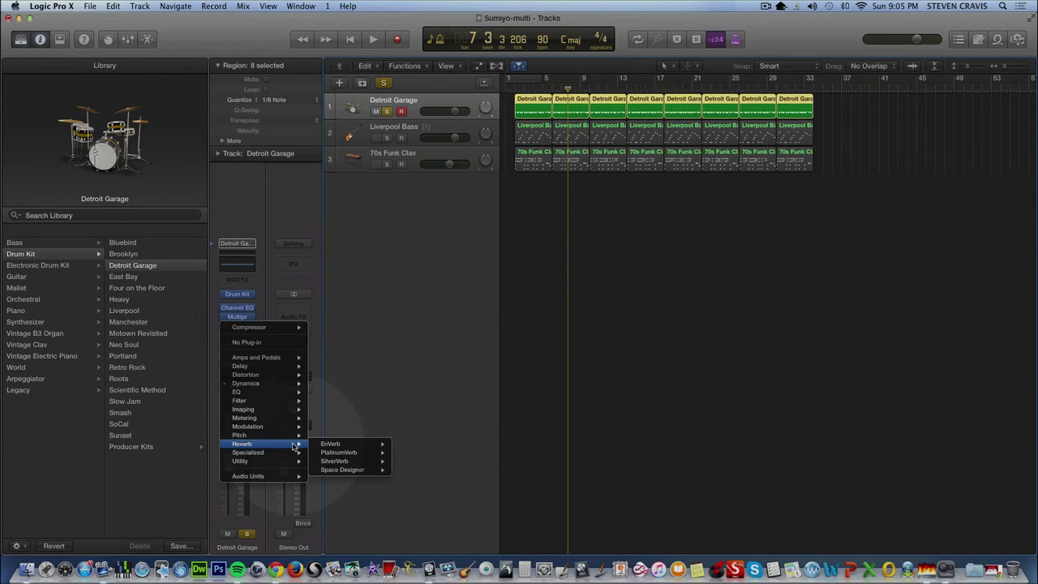
mouse_move(340, 471)
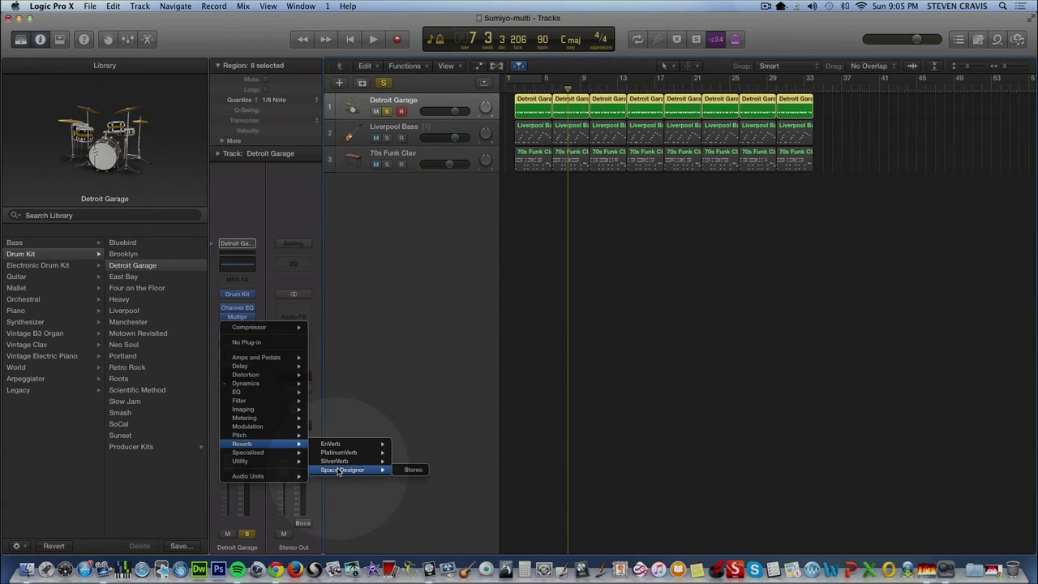
left_click(413, 470)
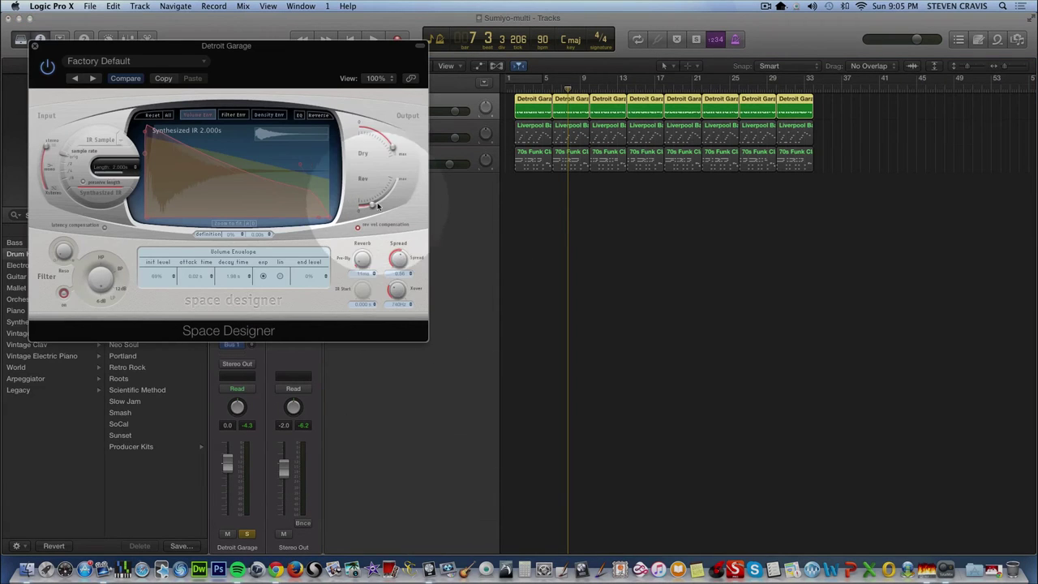
left_click(204, 62)
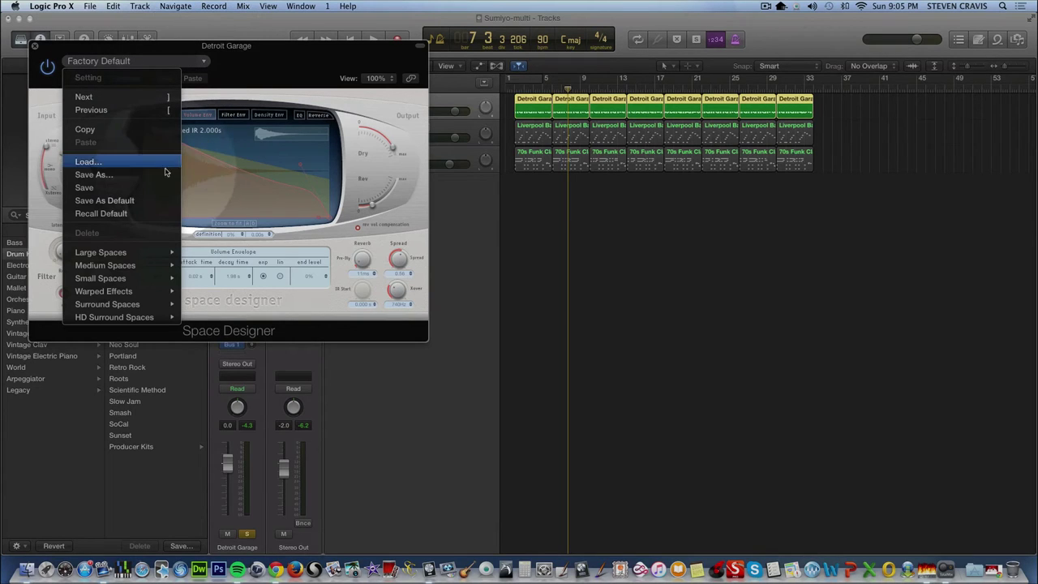
mouse_move(157, 257)
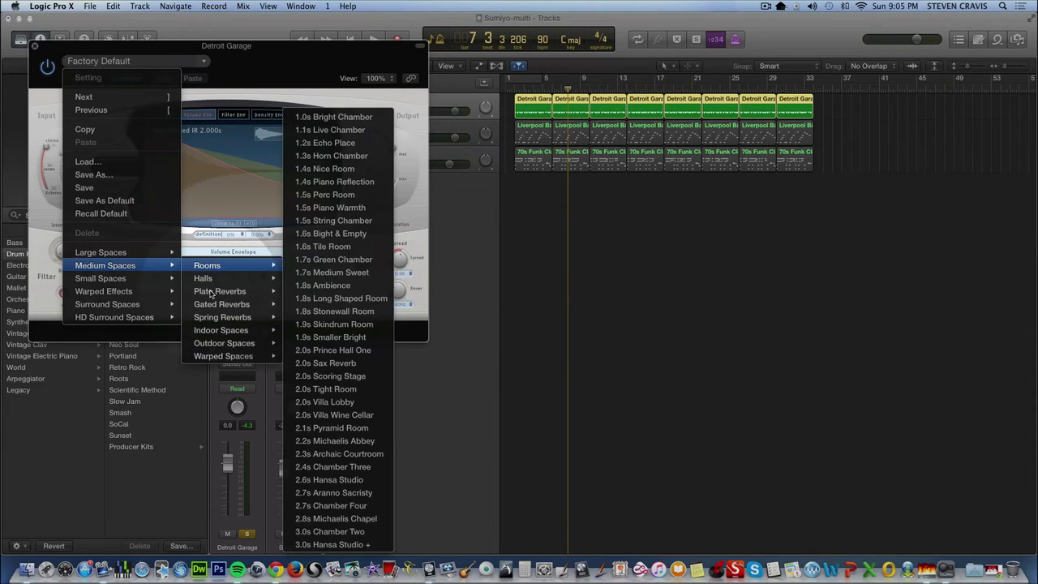
mouse_move(259, 291)
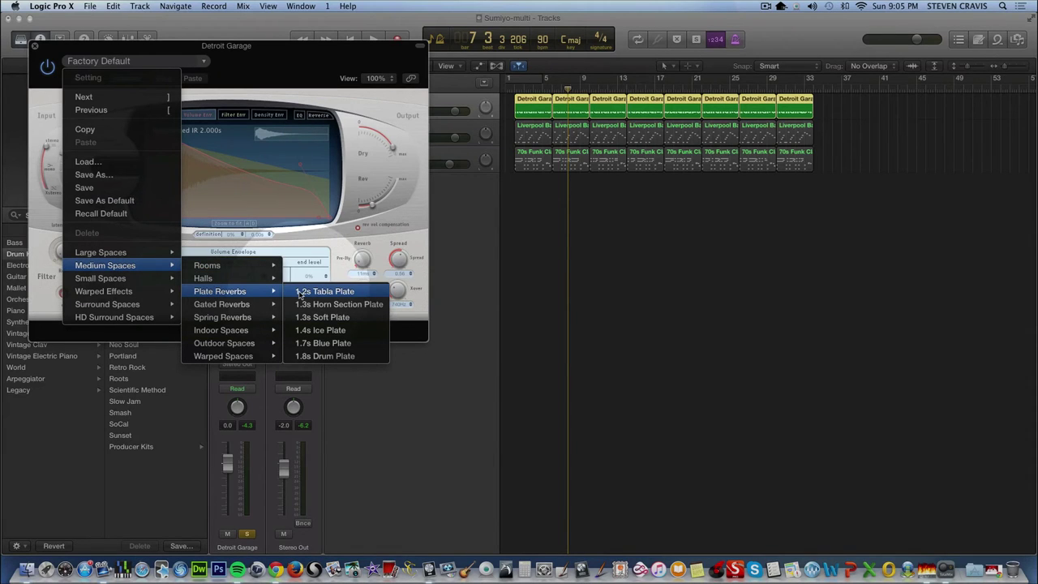
left_click(328, 357)
Play the soloed drums with the Drum Plate reverb, keeping the plug-in window clear of the tracks, and look over the available reverb presets.
left_click_drag(360, 47, 601, 233)
left_click(373, 39)
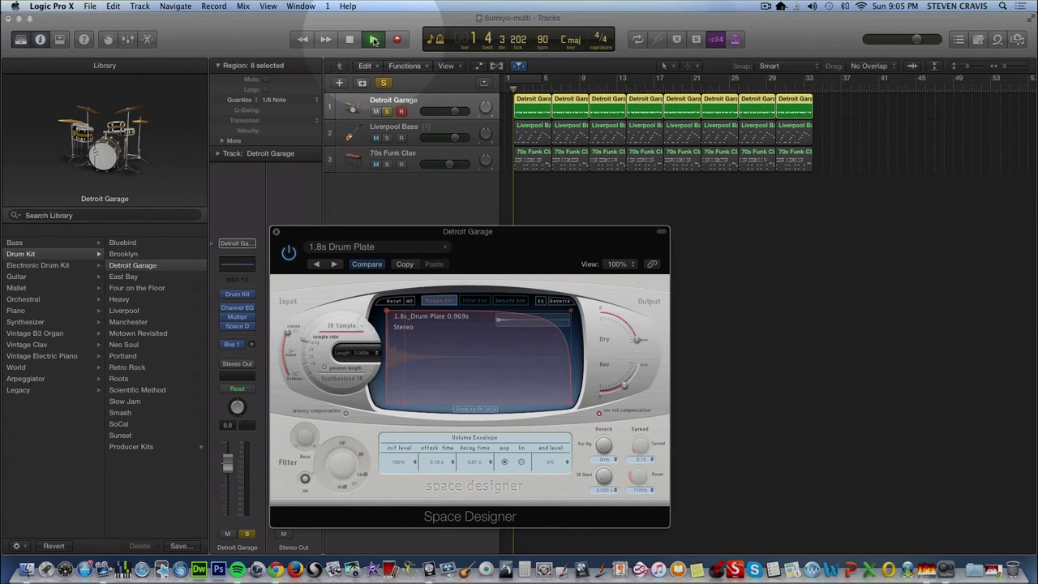
left_click_drag(411, 237, 553, 221)
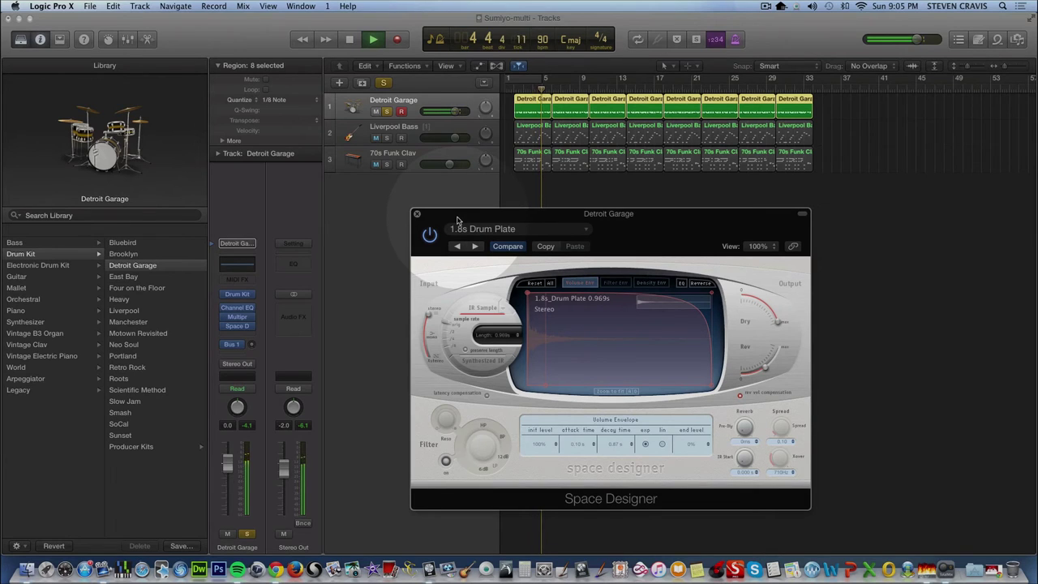
left_click(350, 39)
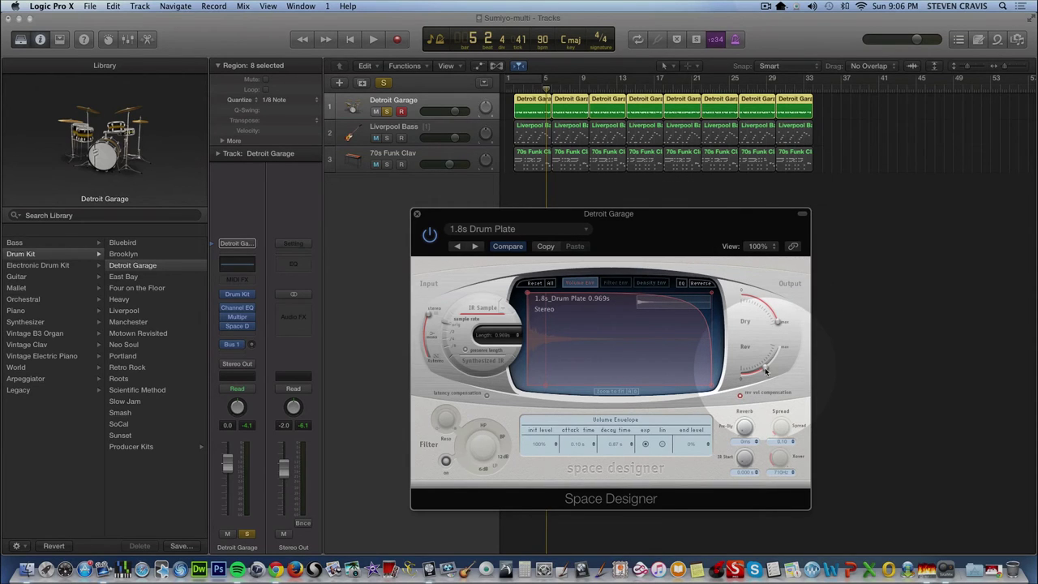
left_click(584, 230)
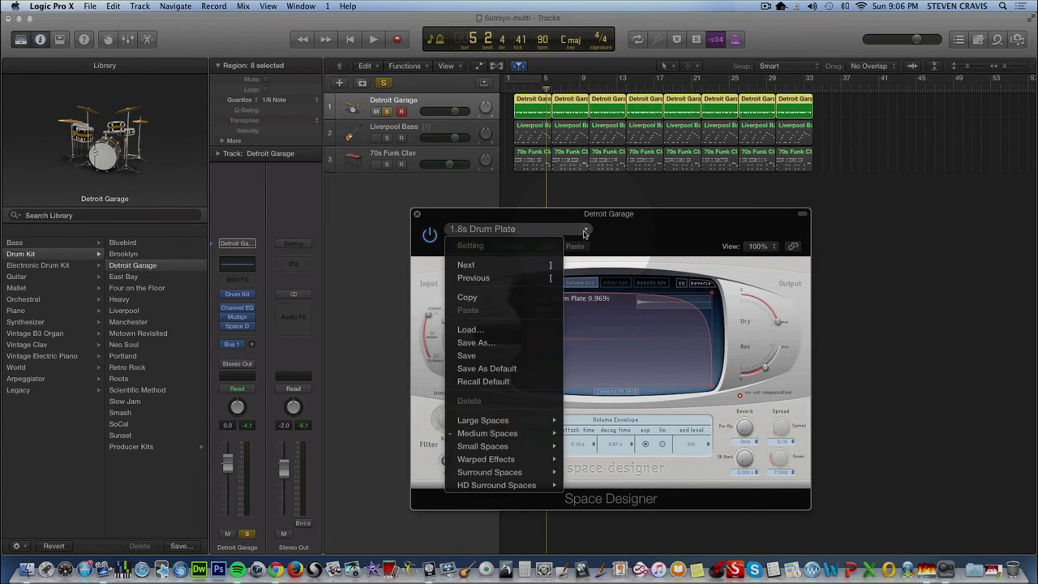
left_click(584, 232)
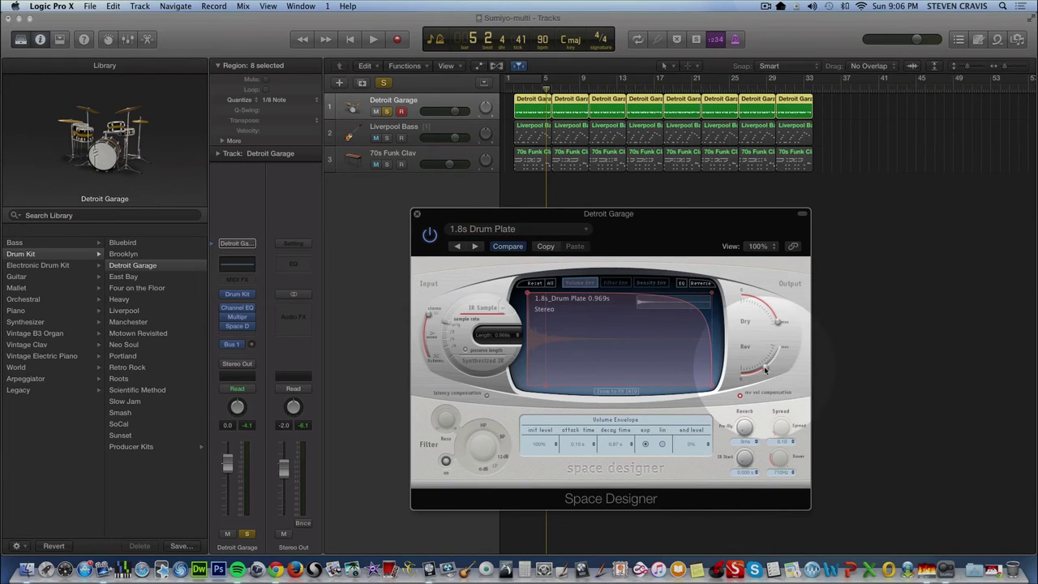
Try a much higher reverb output level in Space Designer and play the soloed drums to hear it.
mouse_move(764, 370)
scroll(763, 370, "down", 2)
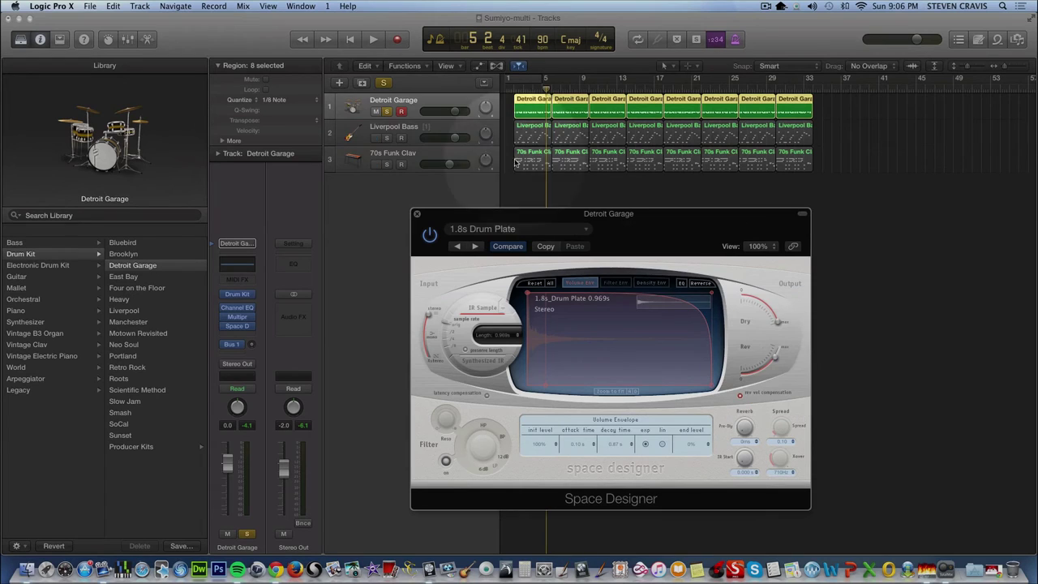
left_click(372, 40)
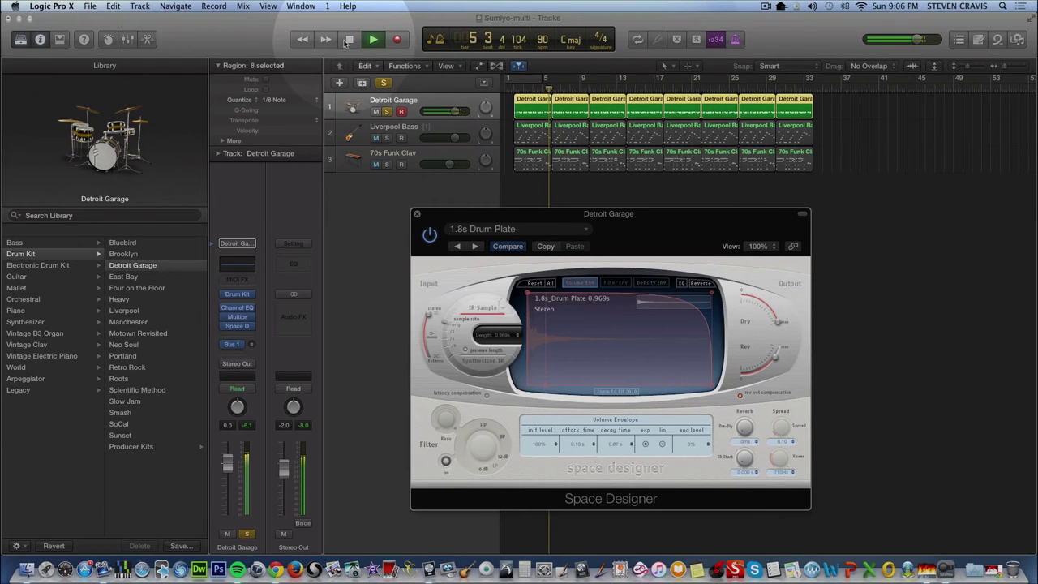
left_click(349, 40)
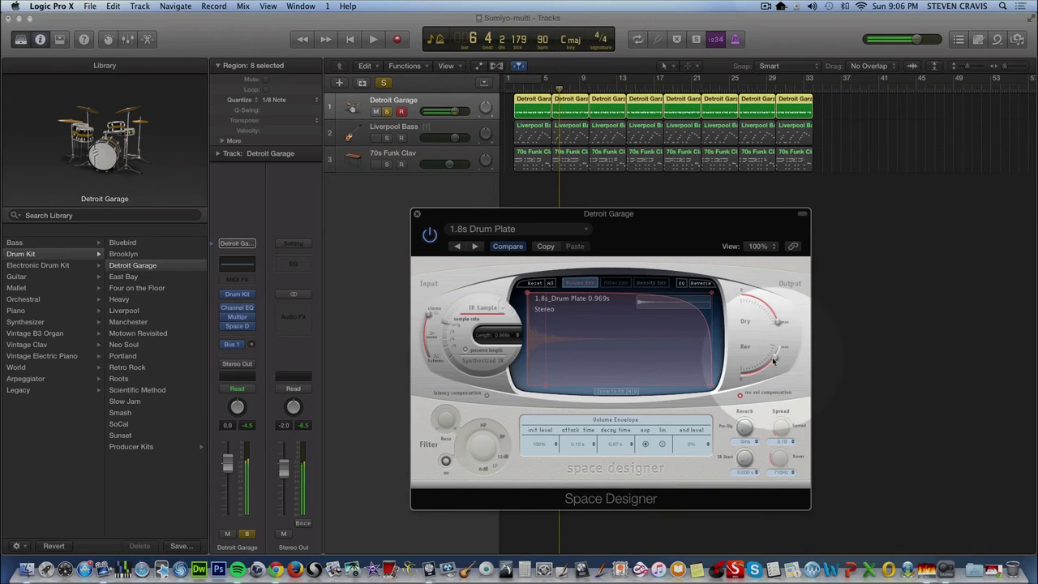
Lower Space Designer's reverb output to a subtle level and play the drums from the start.
left_click_drag(773, 358, 753, 372)
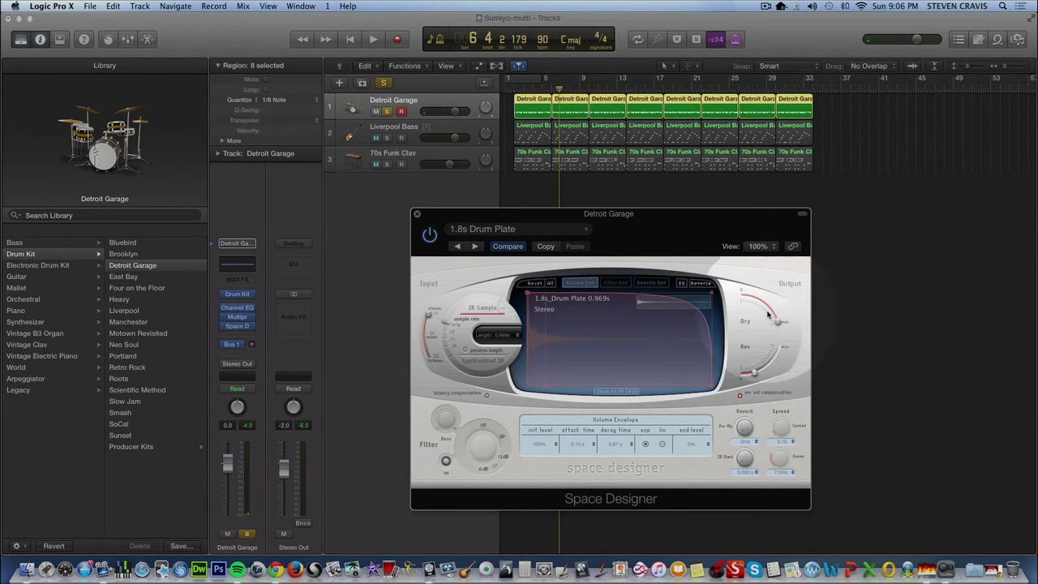
left_click(350, 39)
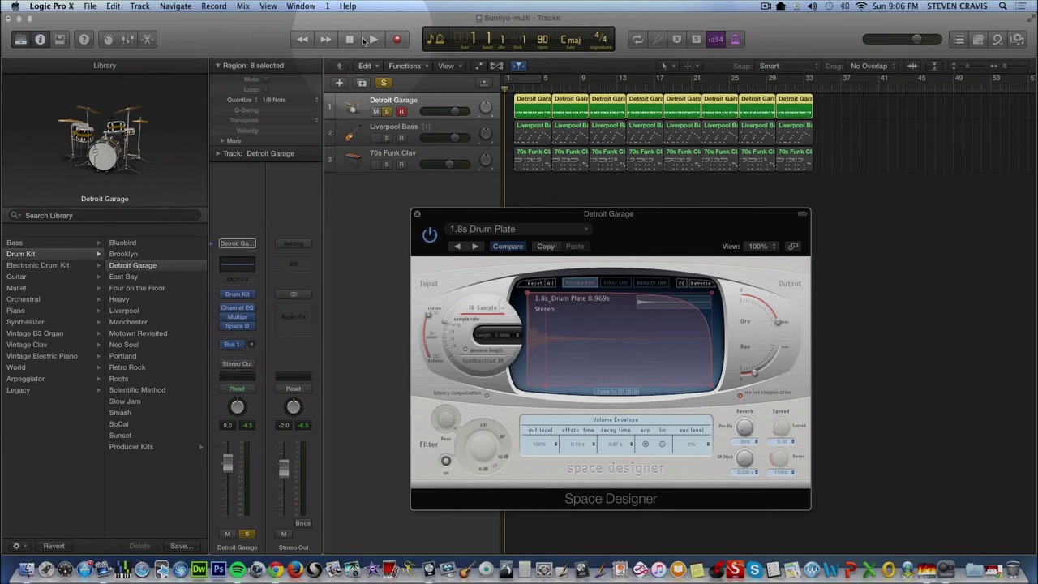
left_click(371, 39)
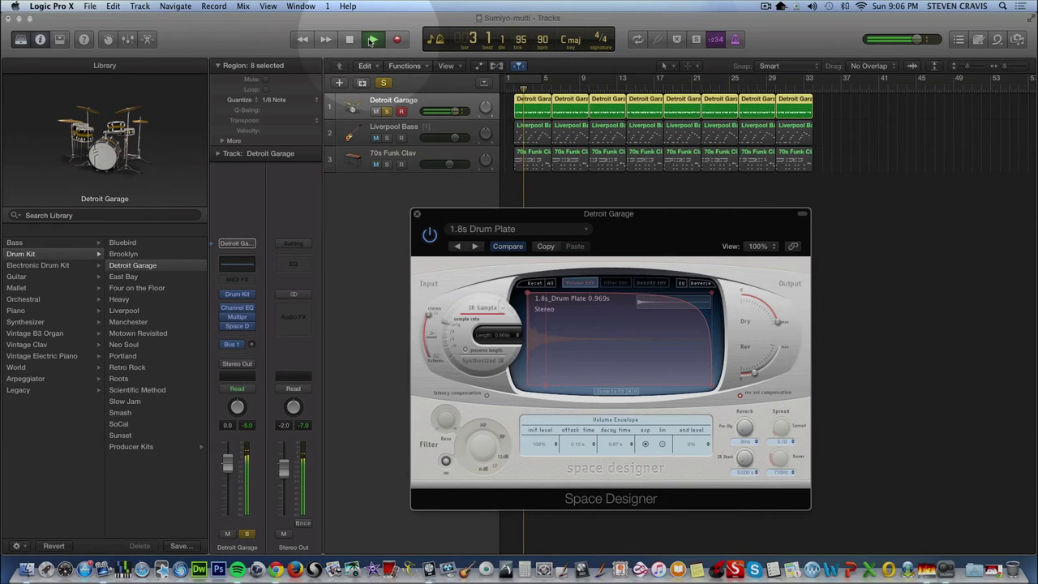
left_click(371, 41)
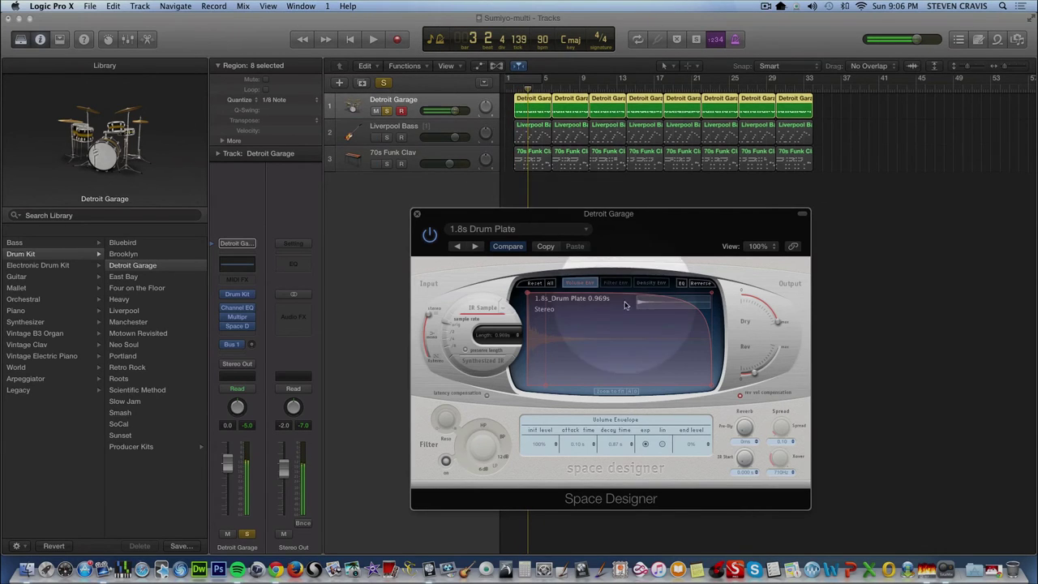
Shift Space Designer's input setting to the end opposite stereo, play the drums from bar 3, and reposition the plug-in window.
mouse_move(430, 318)
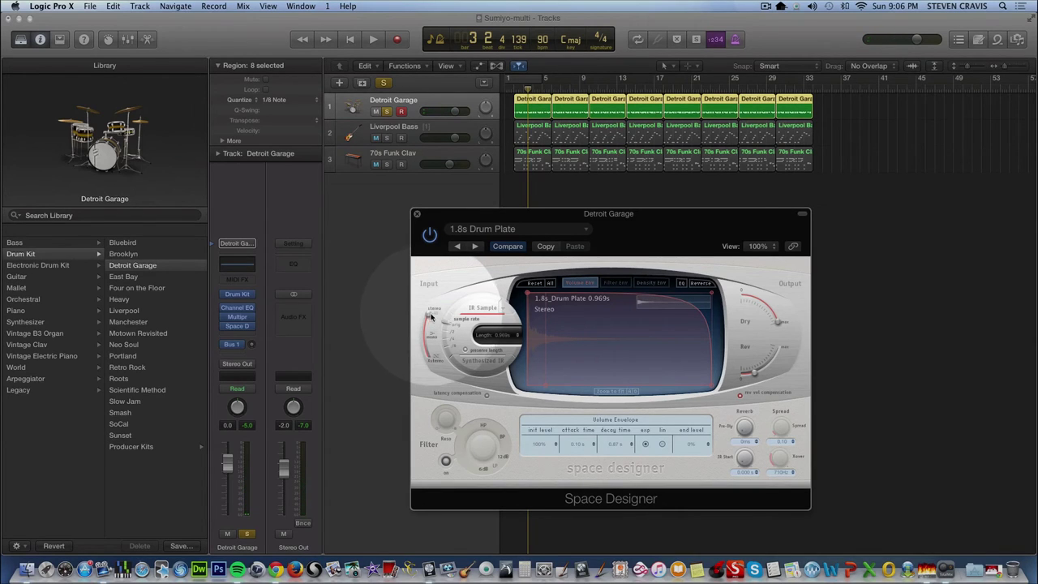
left_click_drag(428, 322, 426, 363)
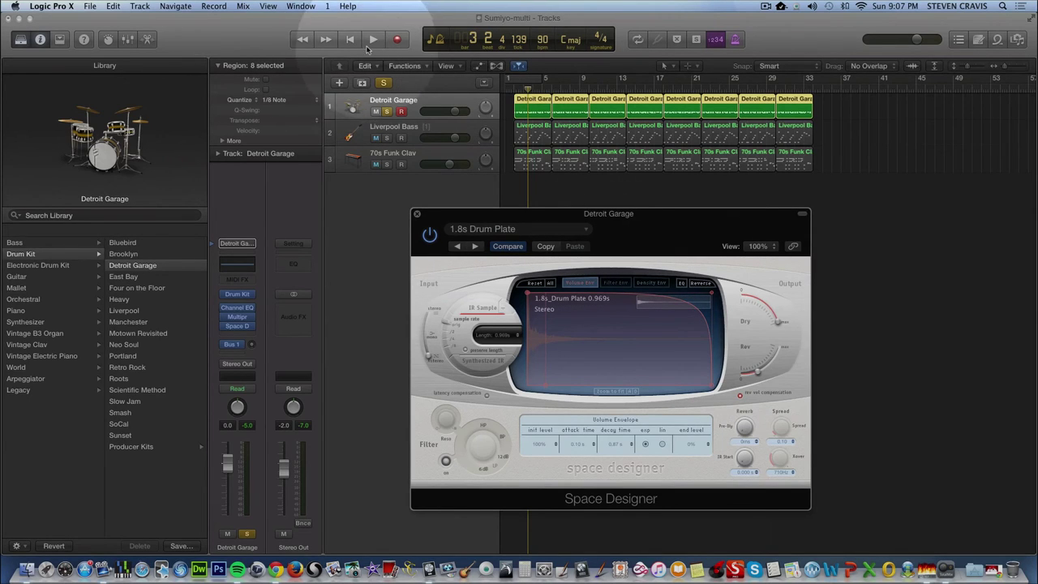
left_click(373, 41)
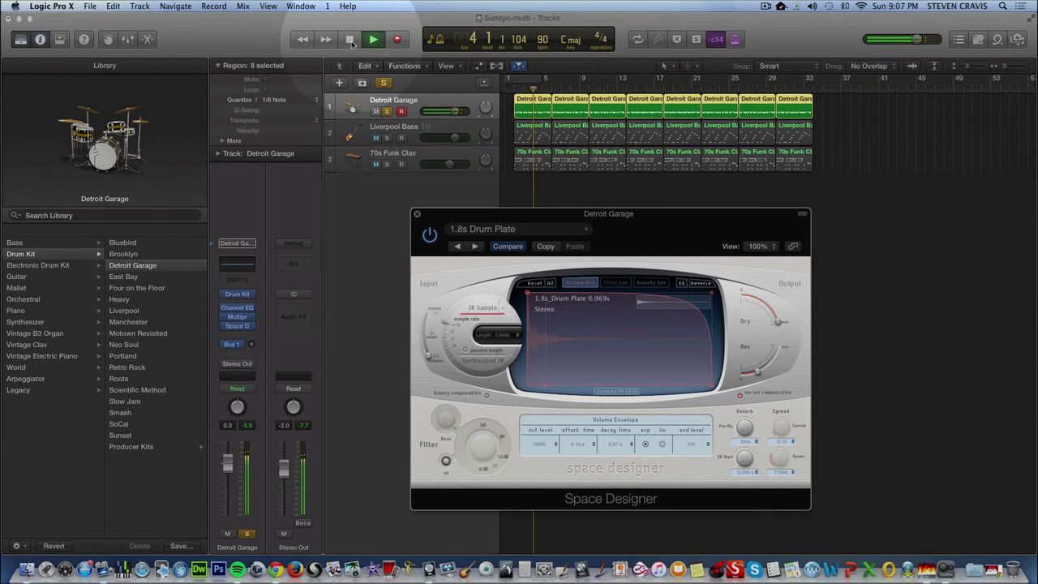
left_click(350, 40)
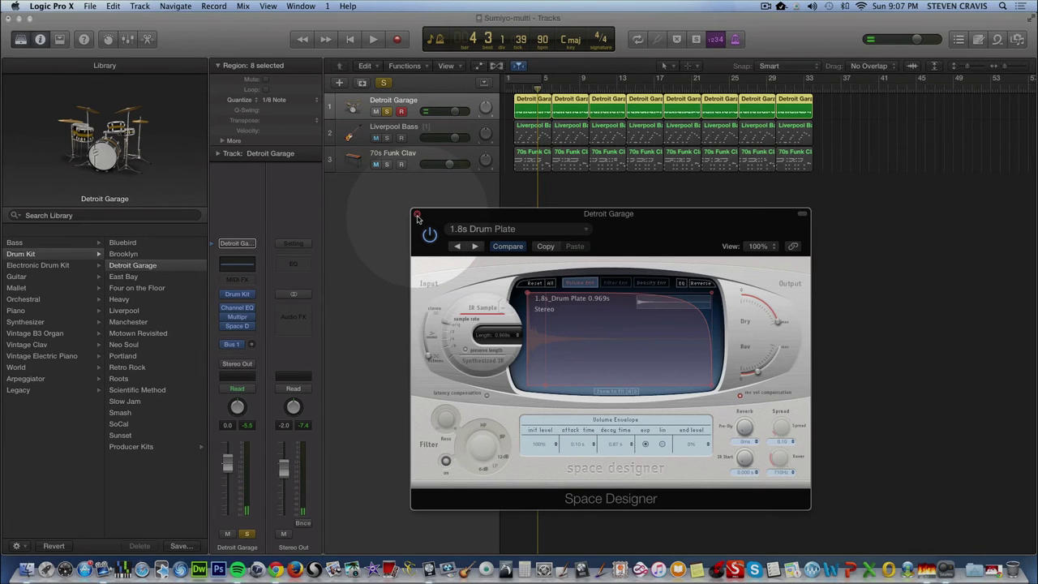
left_click_drag(418, 219, 411, 147)
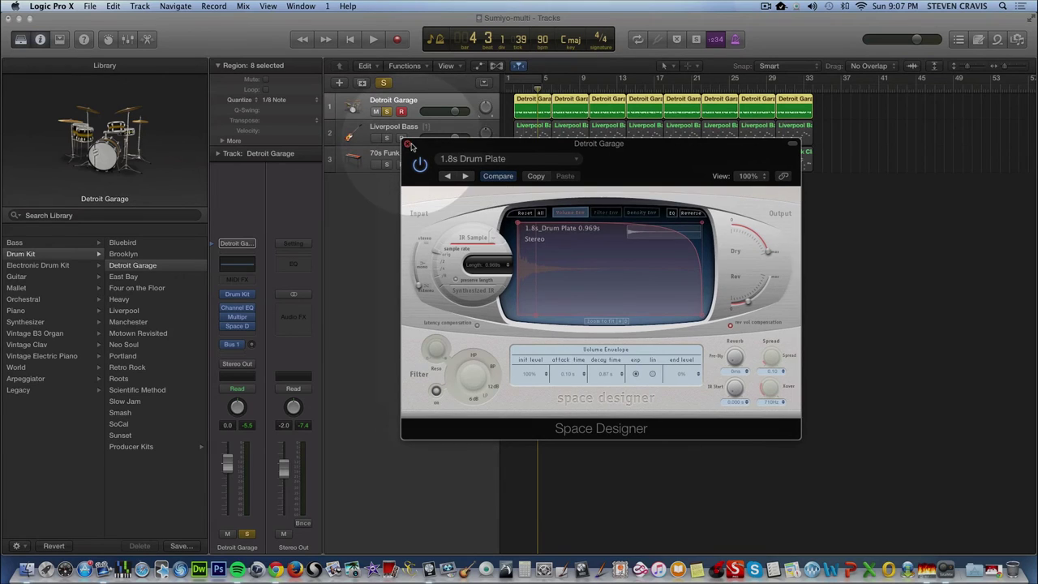
Close the drum reverb plug-in and open Bass Amp Designer on the Liverpool Bass track.
left_click(409, 145)
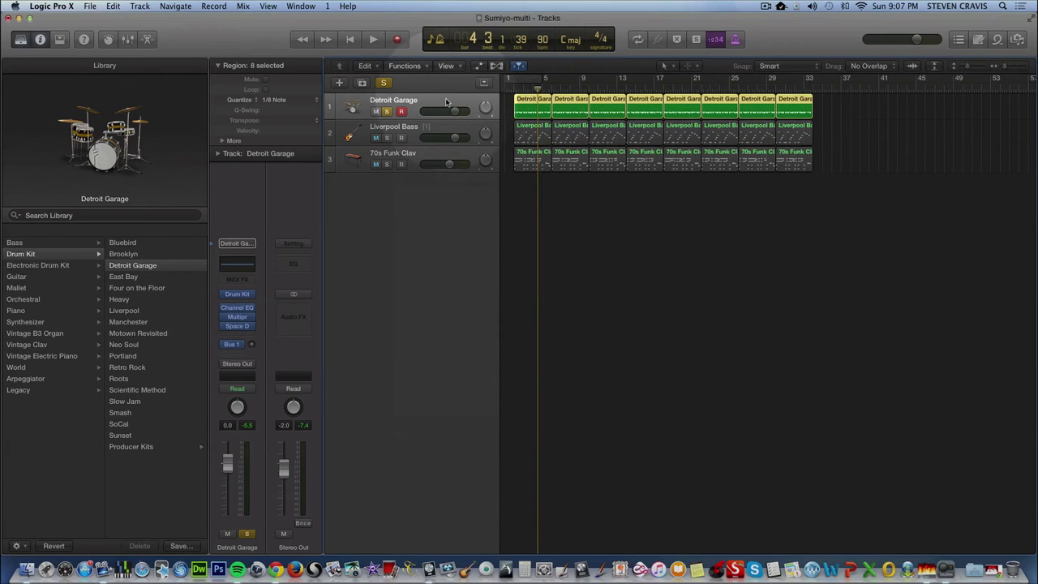
left_click(408, 128)
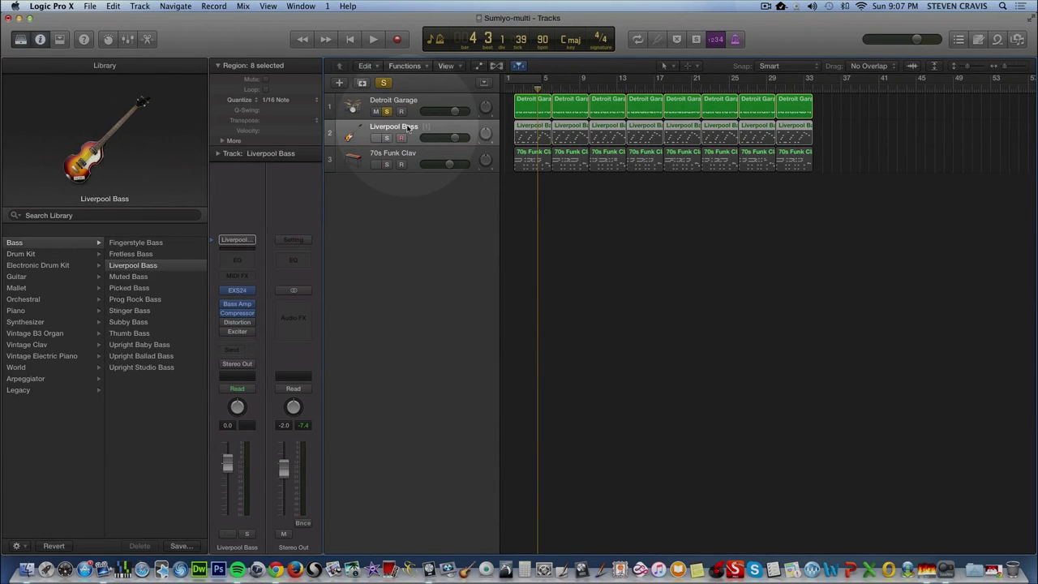
left_click(403, 139)
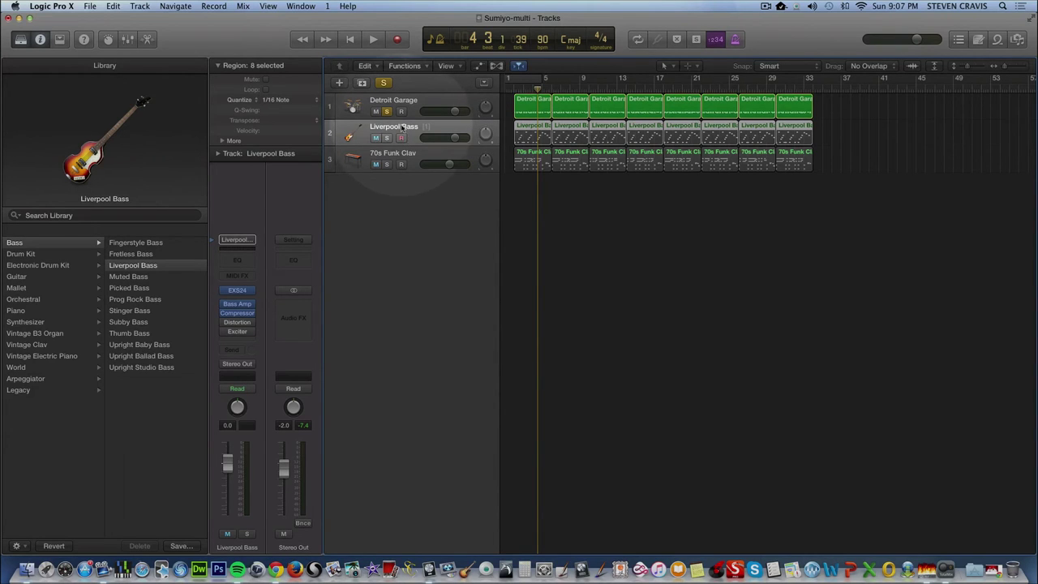
mouse_move(233, 309)
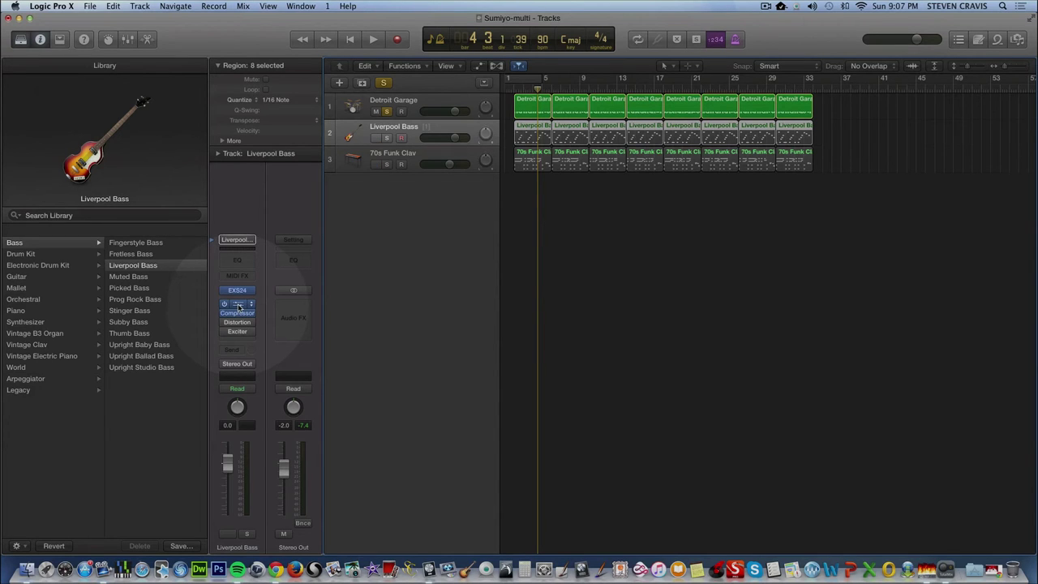
left_click(238, 305)
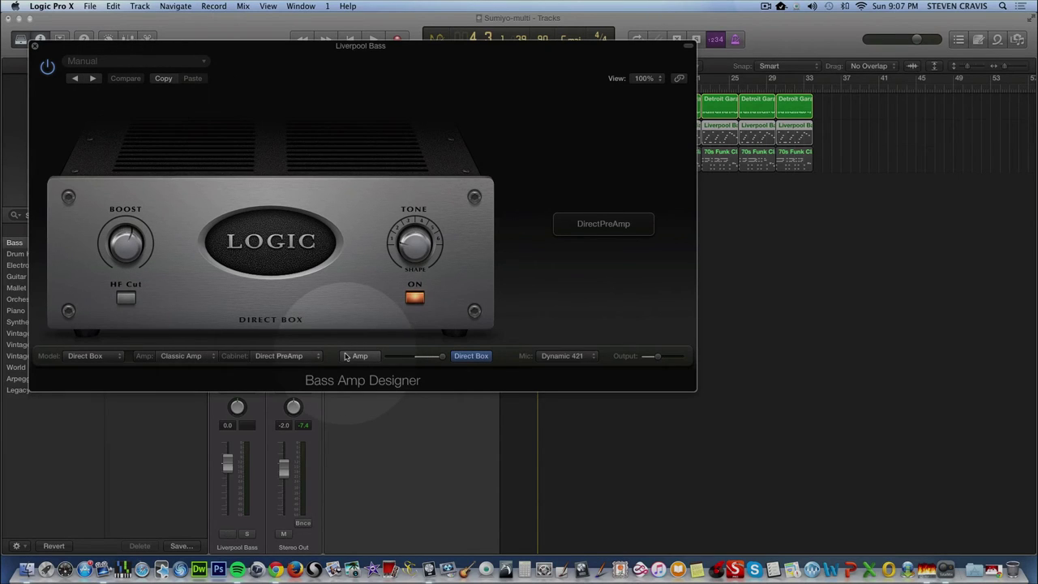
Look over Bass Amp Designer's microphone choices and presets without changing the settings, and close the plug-in.
left_click(594, 357)
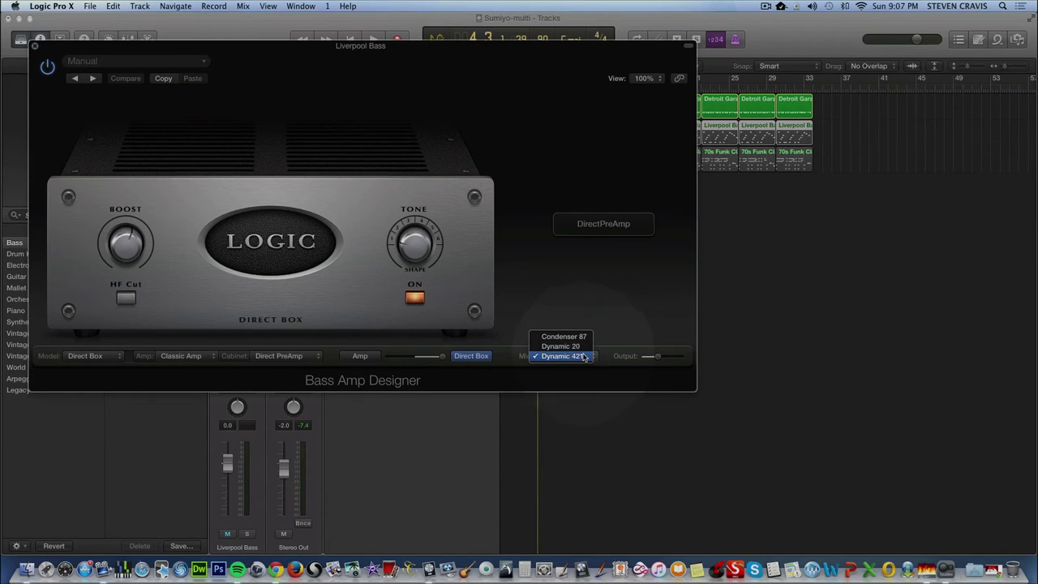
left_click(583, 357)
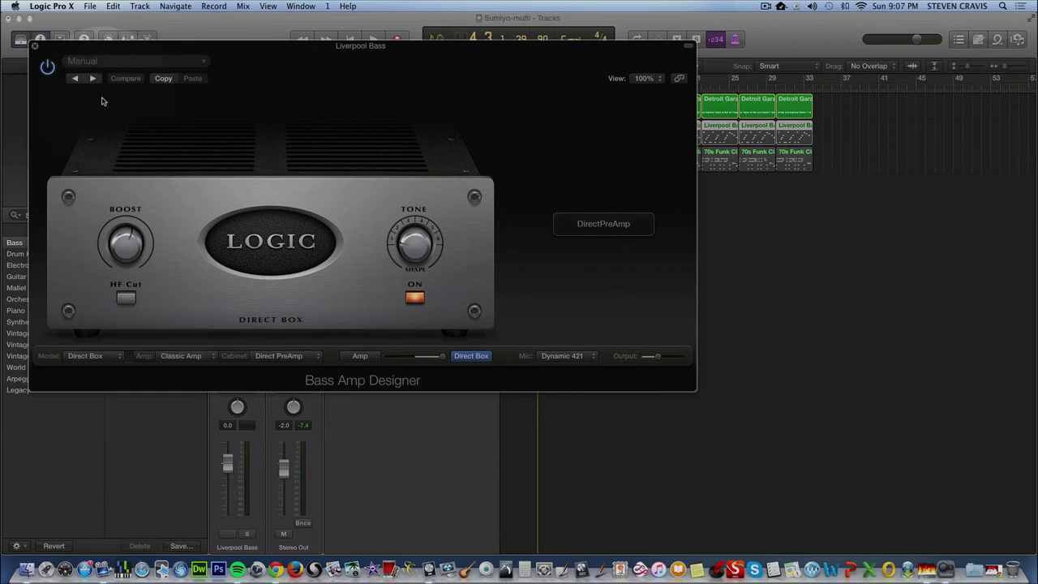
left_click(204, 63)
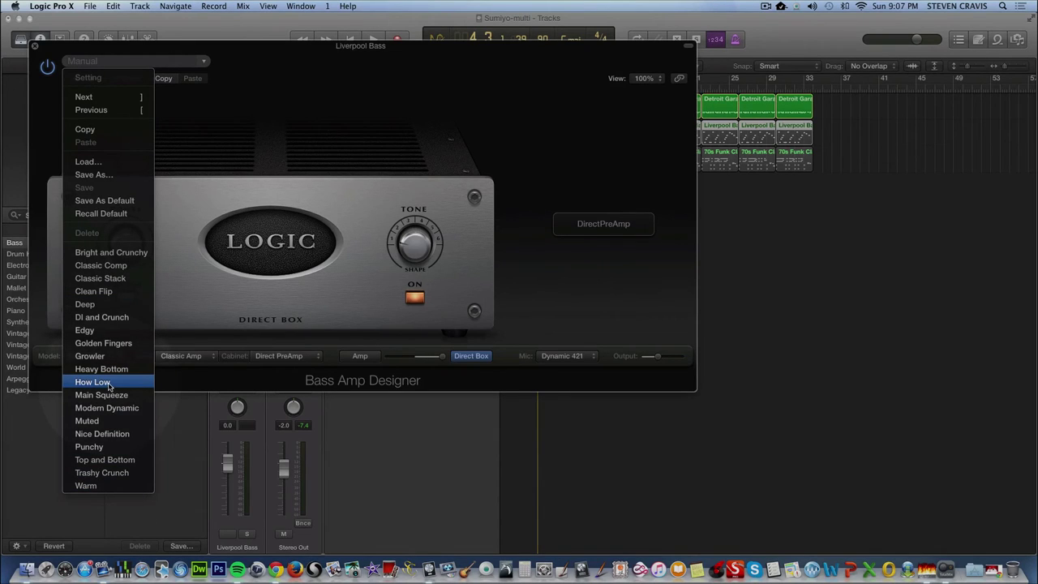
left_click(108, 382)
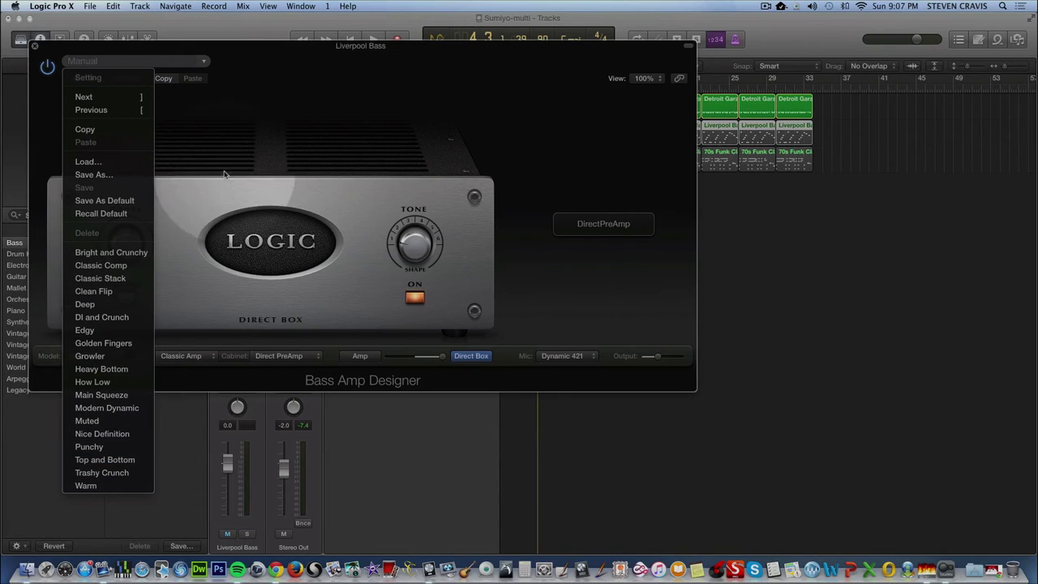
left_click(34, 47)
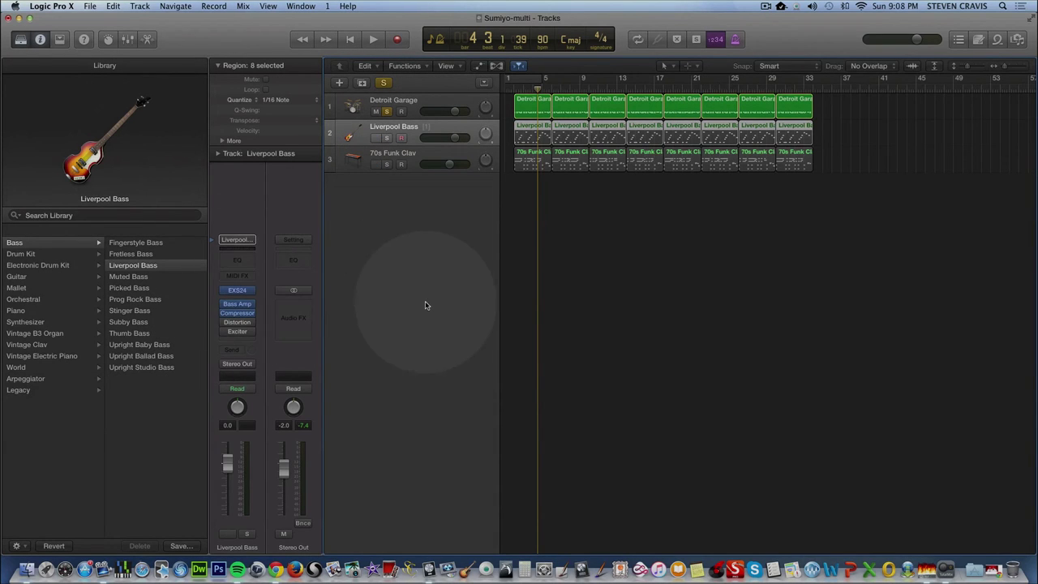
left_click(350, 39)
left_click(372, 40)
left_click(373, 40)
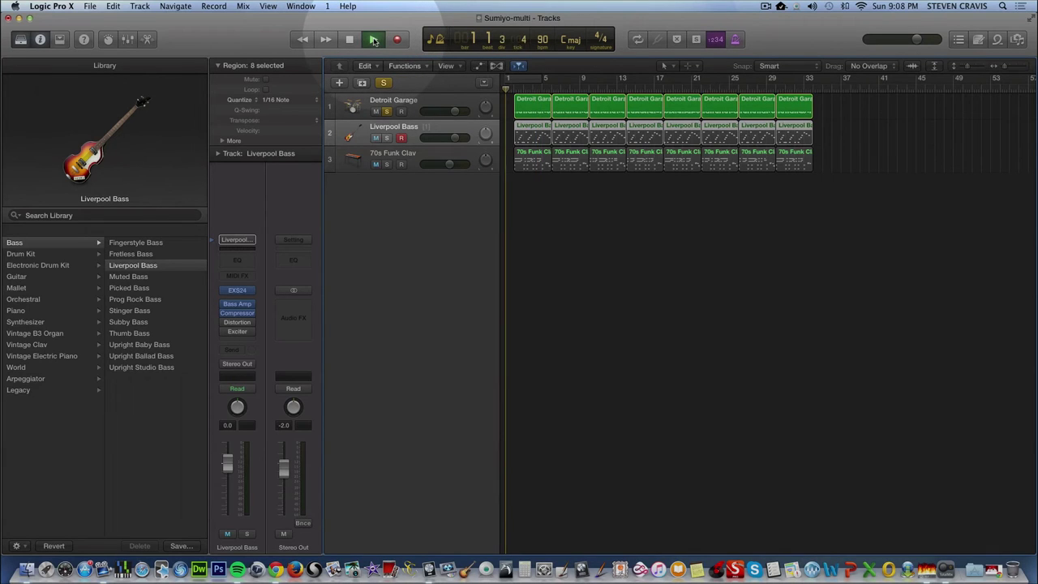
left_click(349, 39)
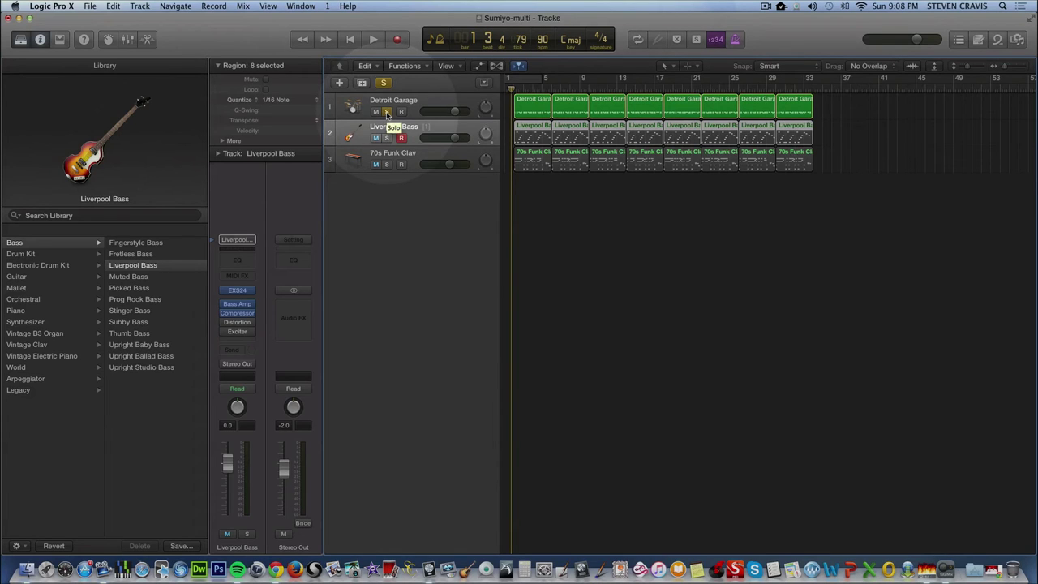
Turn off solo on the Detroit Garage drums and play all three tracks from the start to about bar 6.
left_click(386, 112)
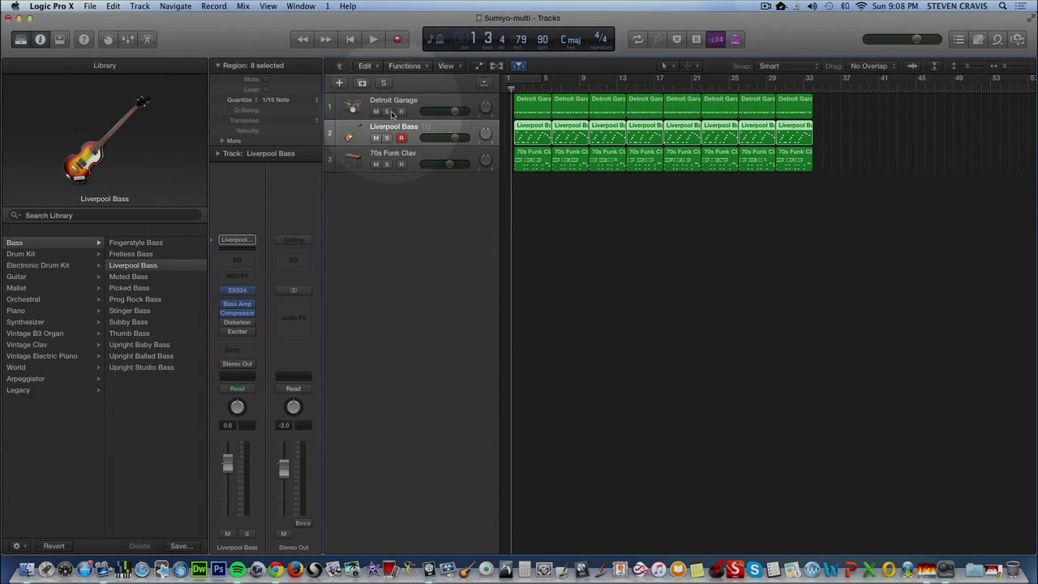
left_click(349, 40)
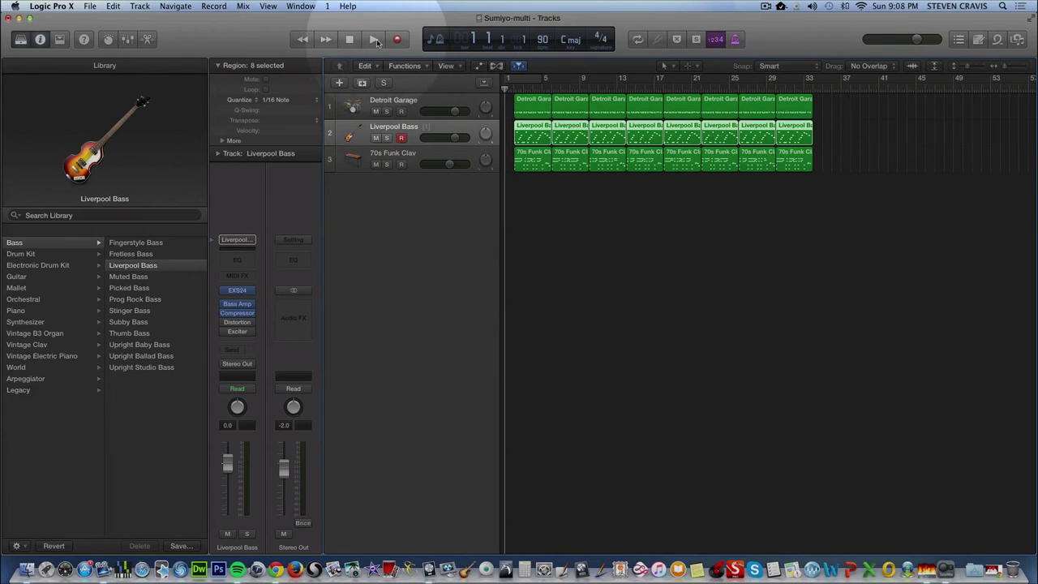
left_click(374, 39)
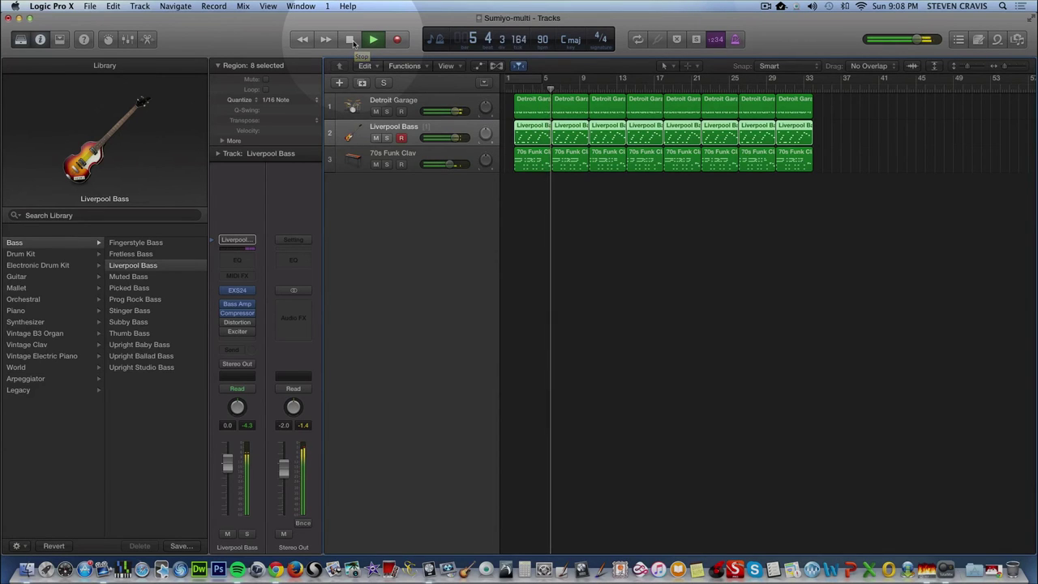
left_click(350, 40)
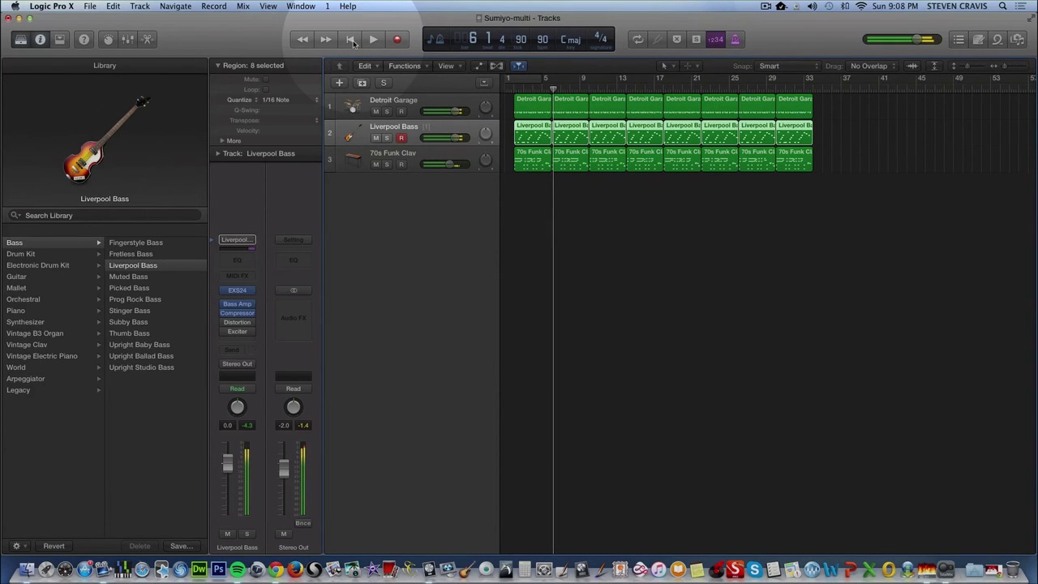
Examine the Direction Mixer's spread and direction settings on the 70s Funk Clav track and close the plug-in.
left_click(412, 160)
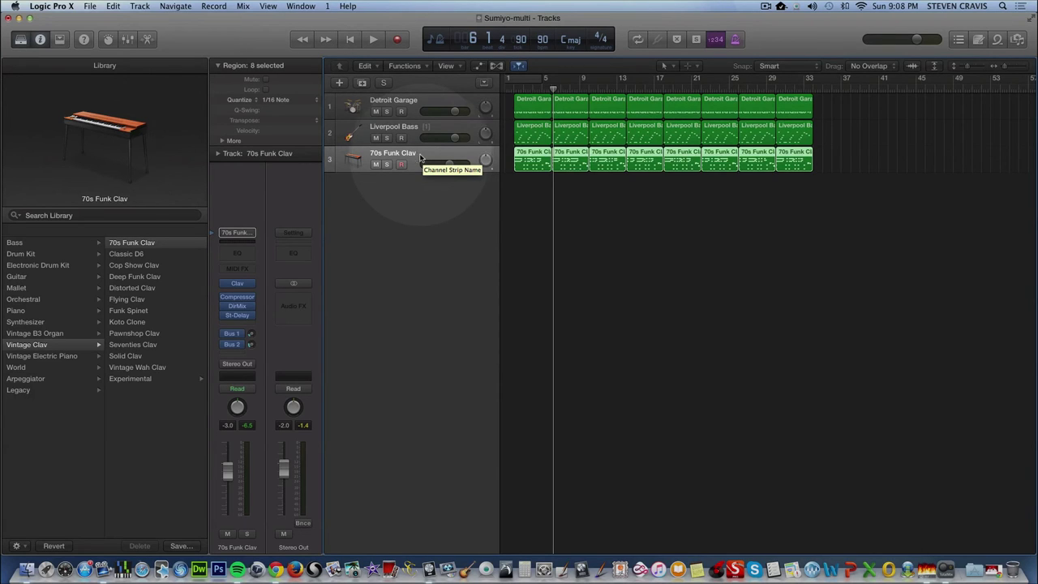
left_click(237, 307)
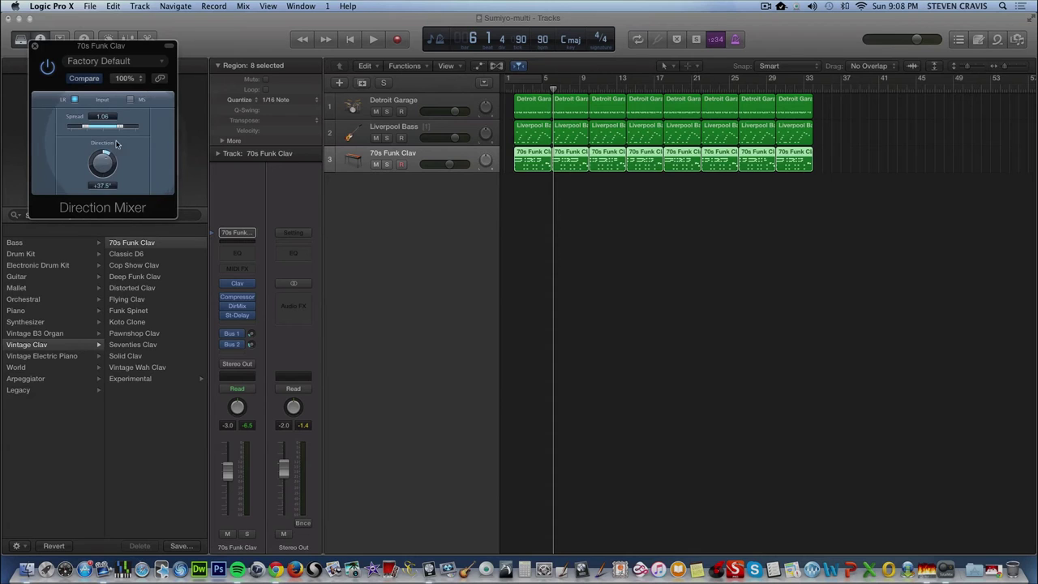
left_click(35, 45)
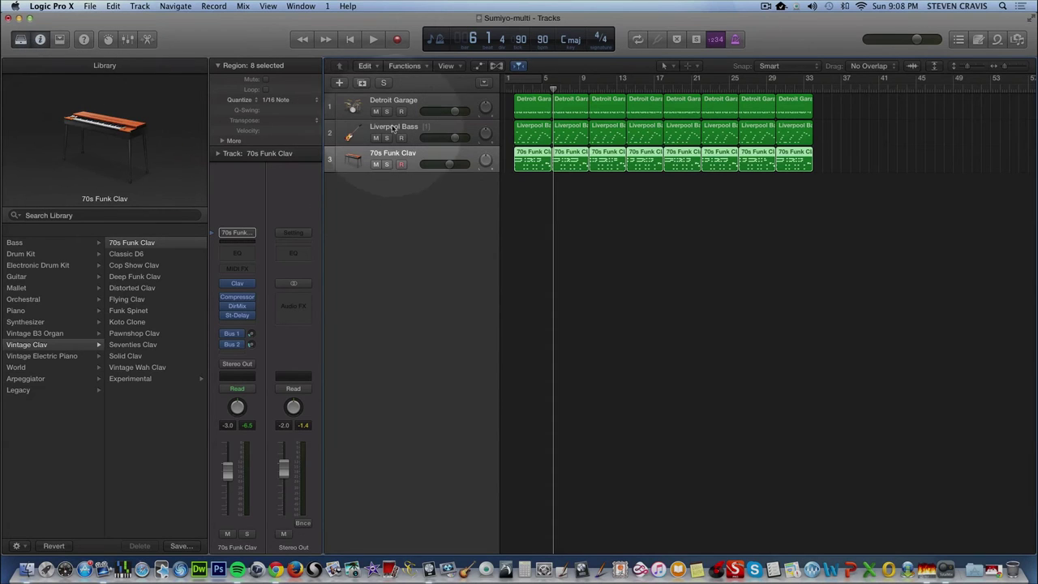
Add a software instrument track and try the Calming Waves synthesizer pad on it.
left_click(339, 82)
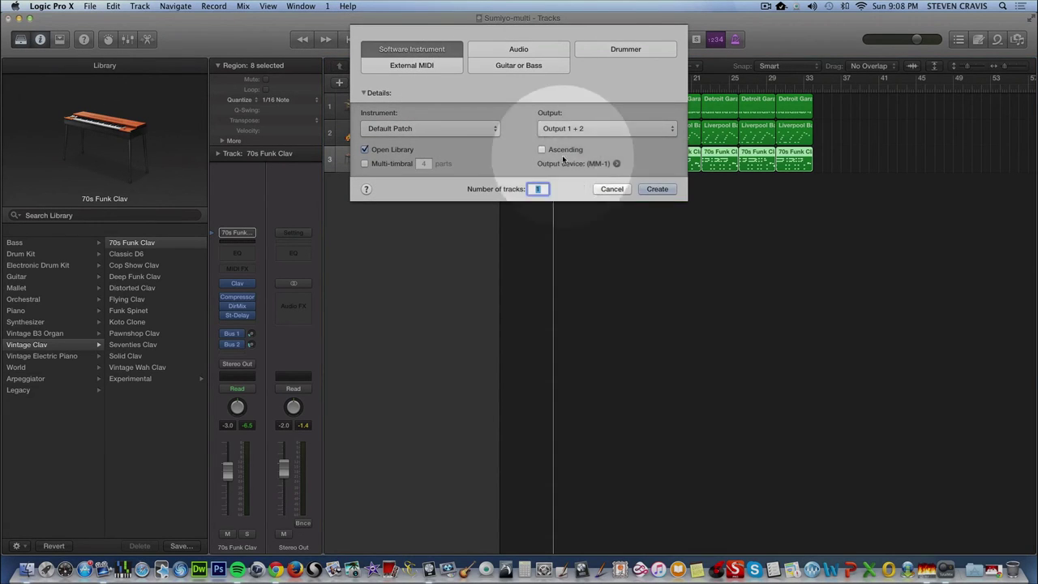
left_click(658, 189)
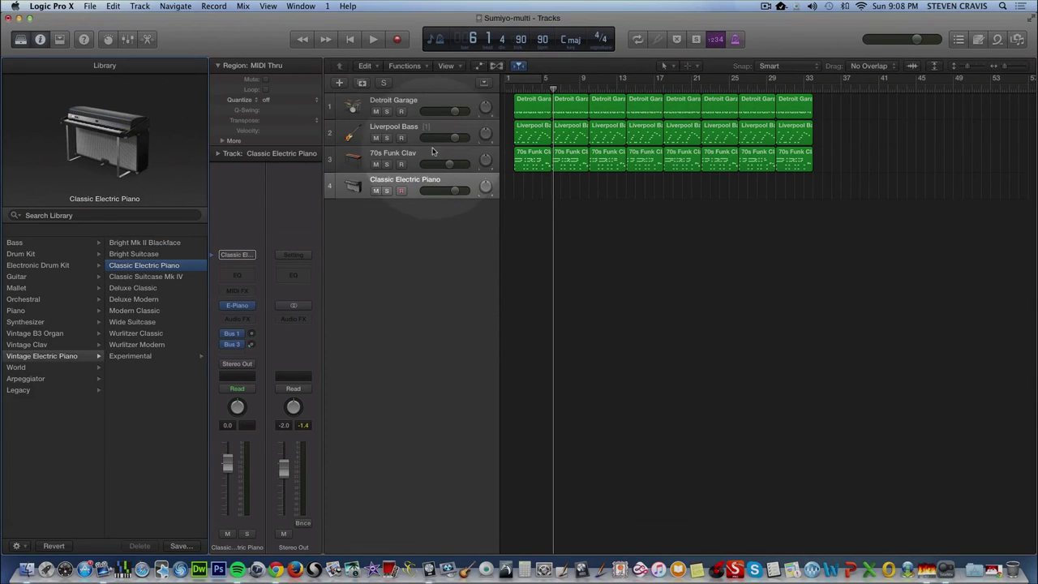
left_click(25, 323)
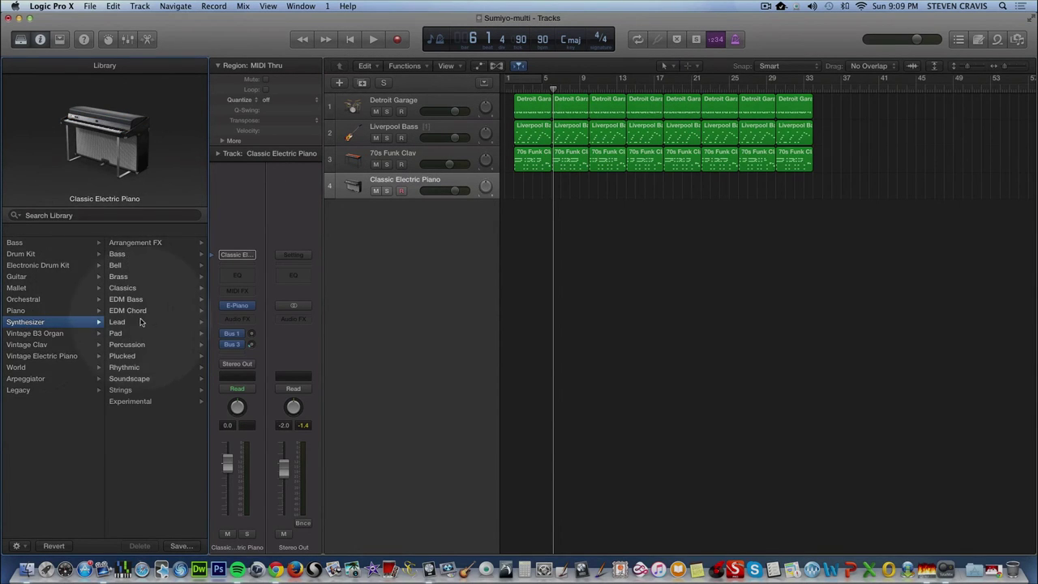
left_click(116, 334)
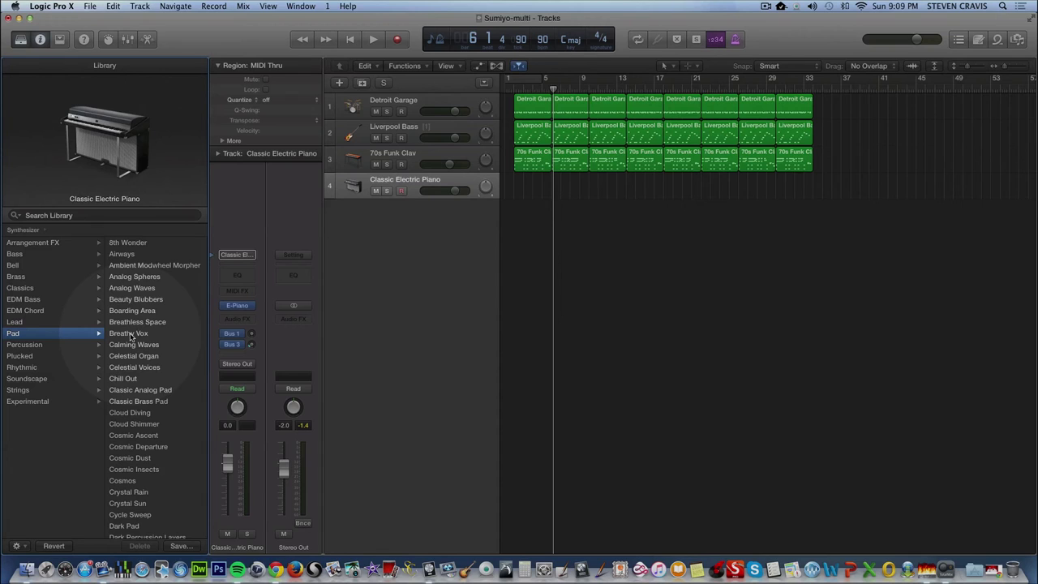
scroll(130, 336, "down", 10)
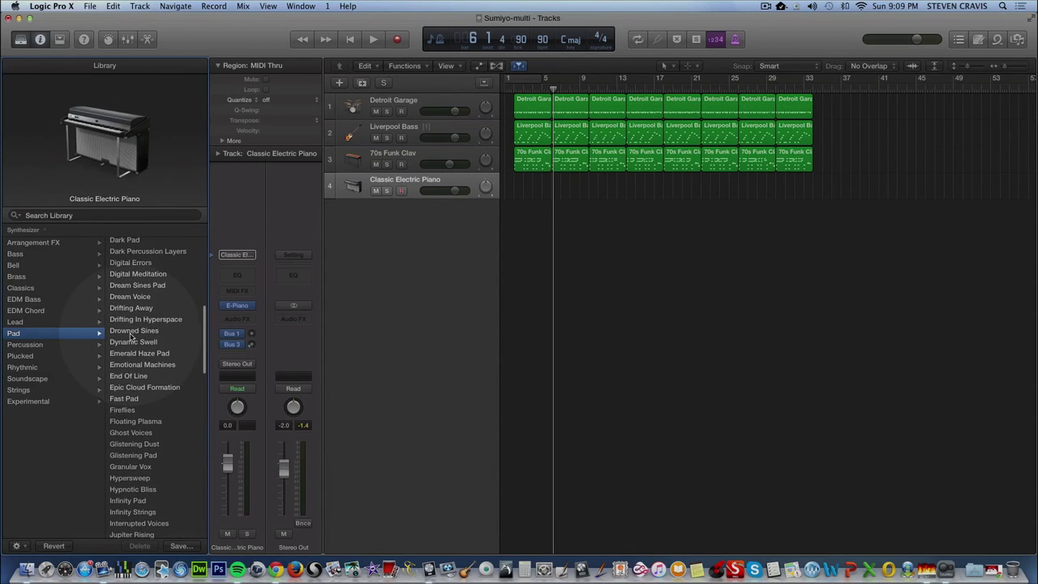
scroll(122, 337, "up", 5)
scroll(130, 336, "up", 3)
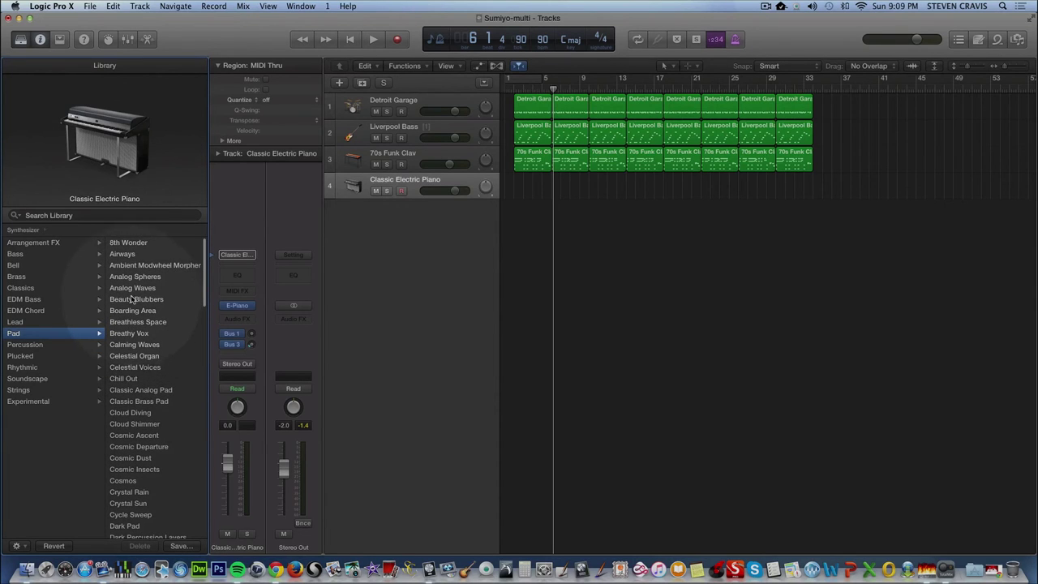
left_click(133, 345)
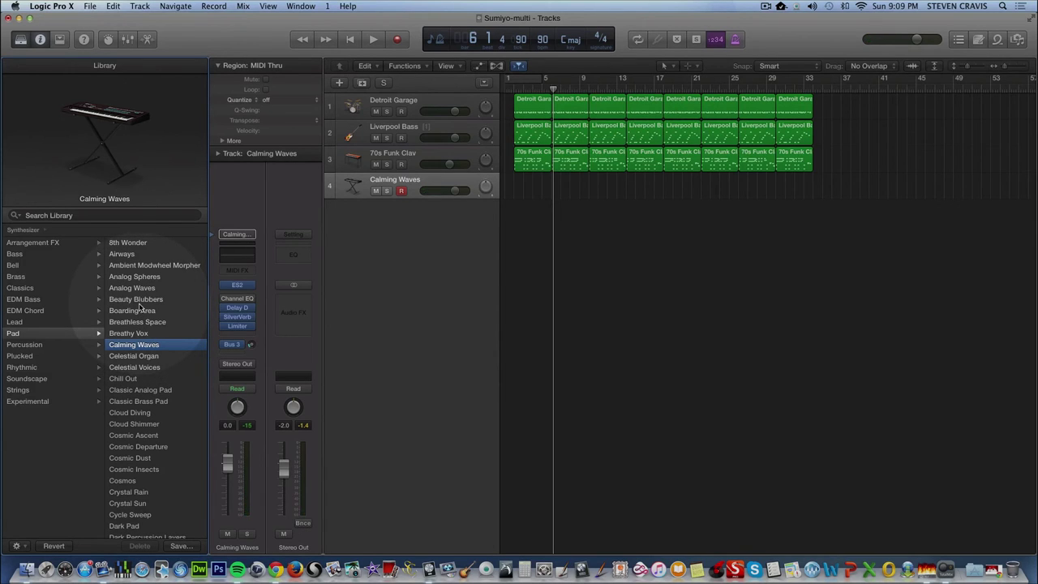
Load the Ambient Modwheel Morpher pad on the new track and lower its volume to about -11.8 dB.
left_click(160, 266)
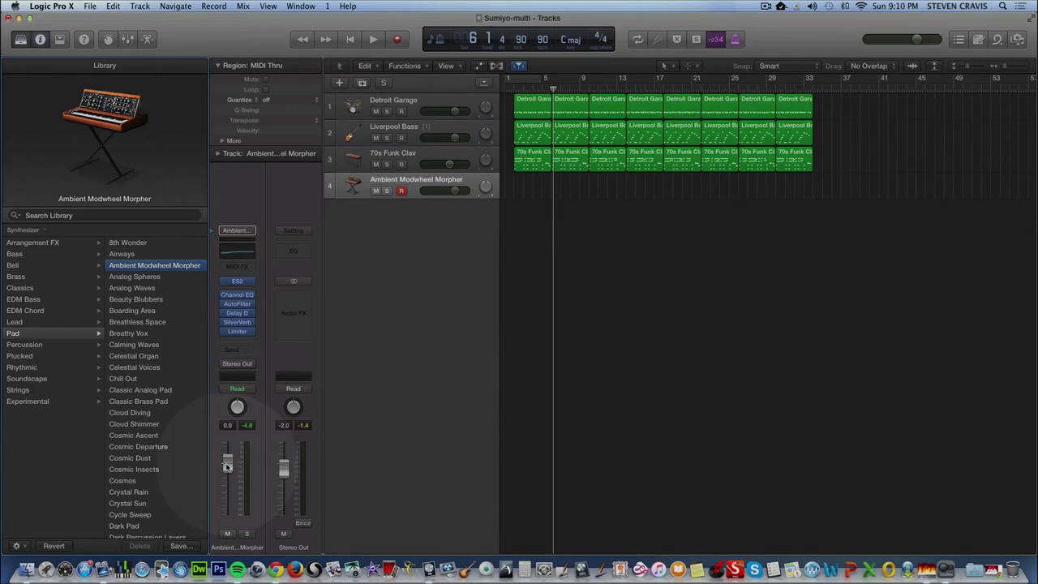
left_click_drag(227, 462, 228, 486)
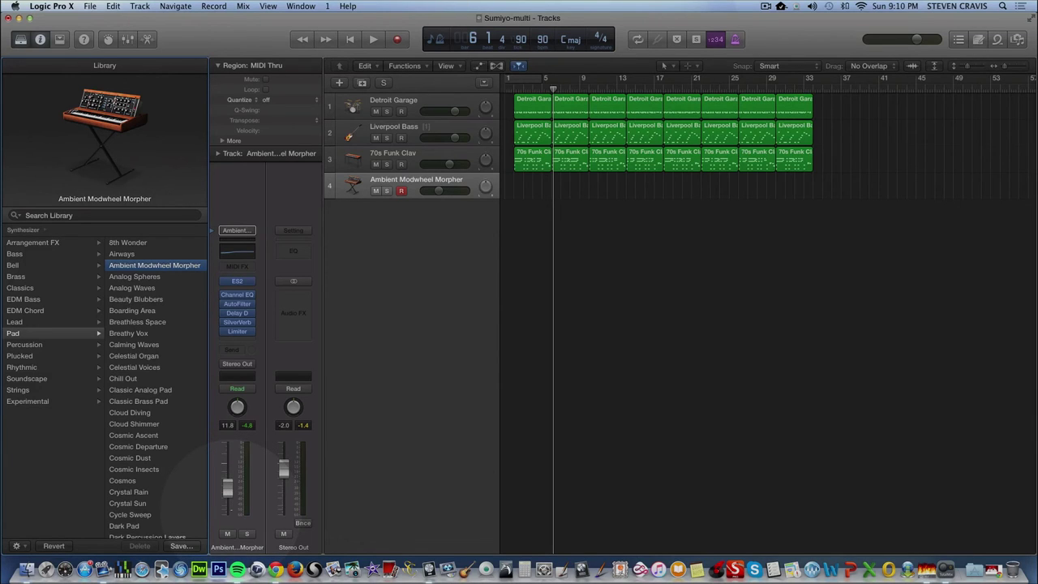
left_click_drag(229, 489, 230, 488)
Lower the Detroit Garage drums to about -3.8 dB and the Liverpool Bass to about -3.9 dB.
left_click(417, 103)
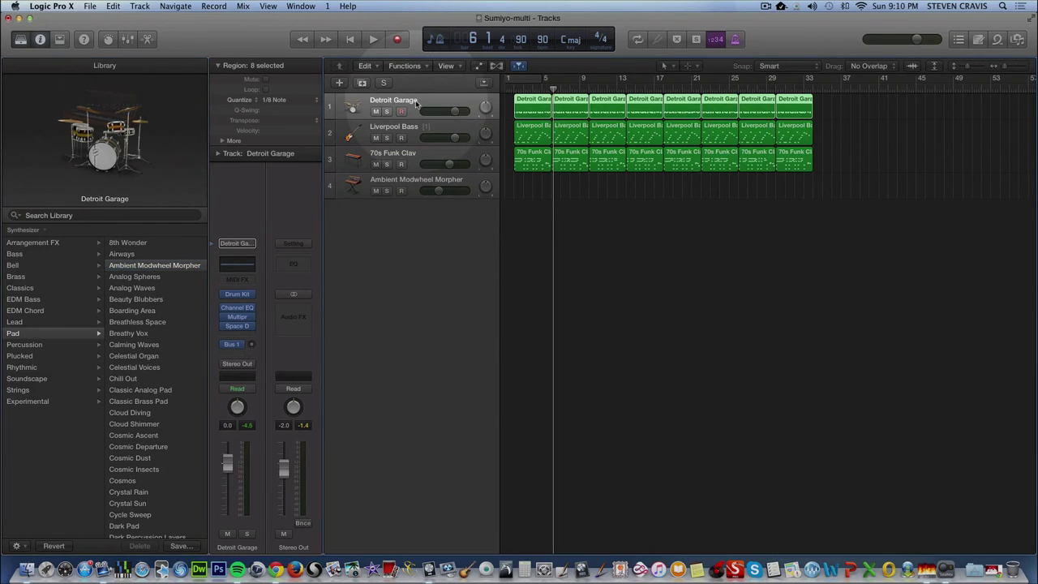
left_click_drag(228, 467, 227, 480)
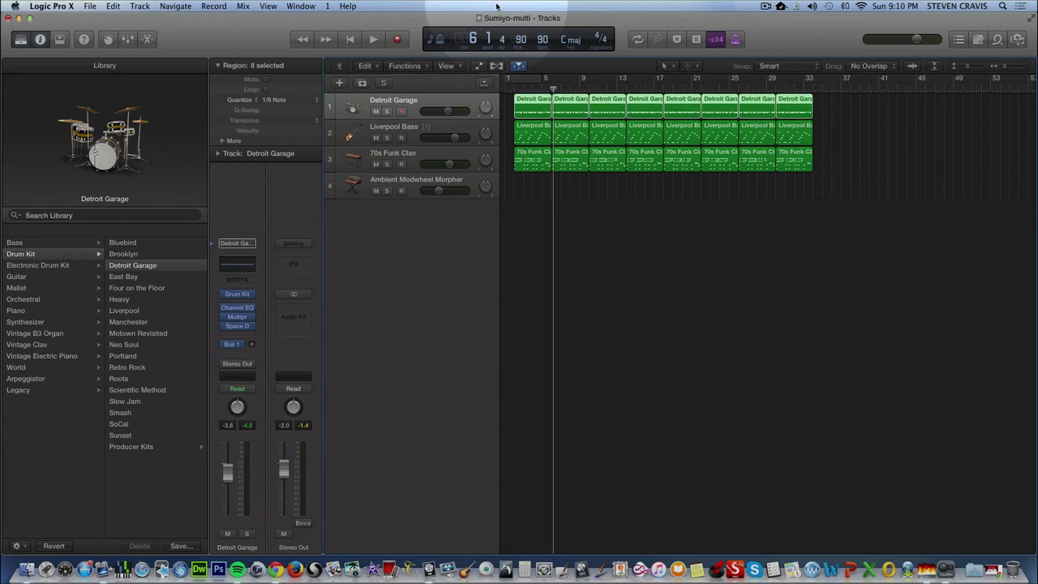
left_click(385, 135)
left_click_drag(227, 463, 228, 473)
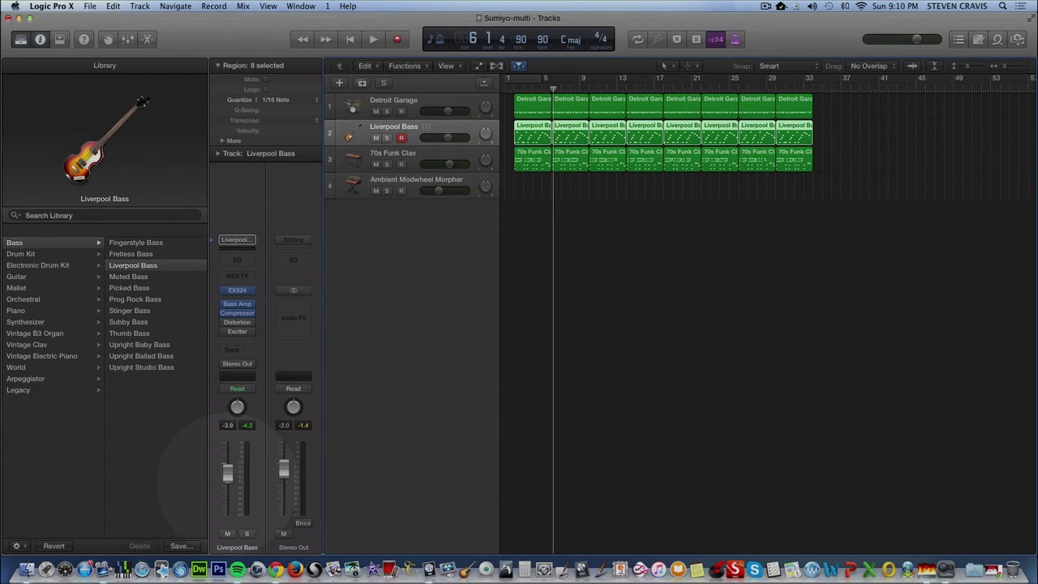
Try recording on the Ambient Modwheel Morpher track, and move the playhead to bar 6.
left_click(416, 179)
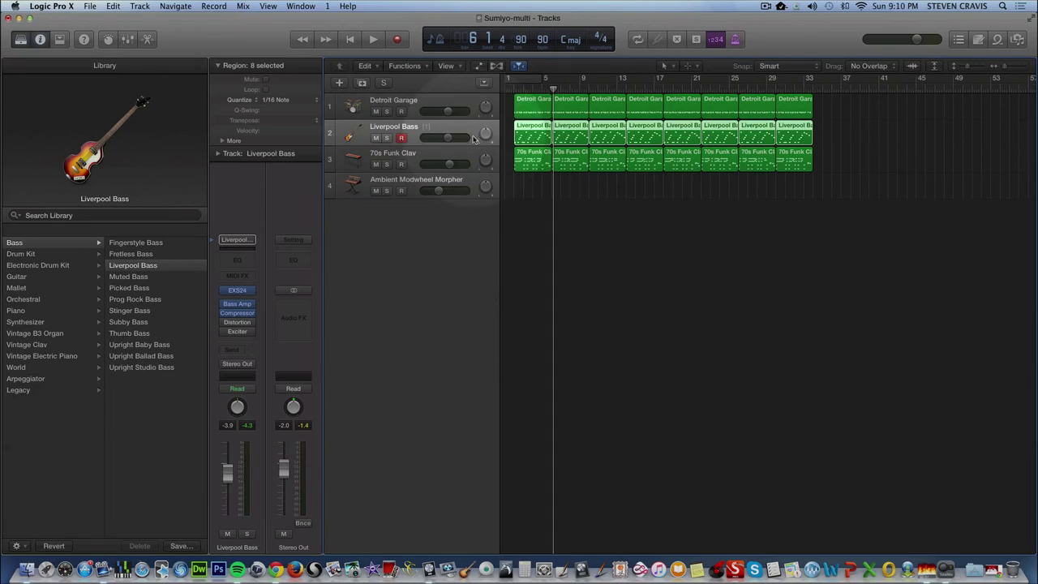
left_click(397, 41)
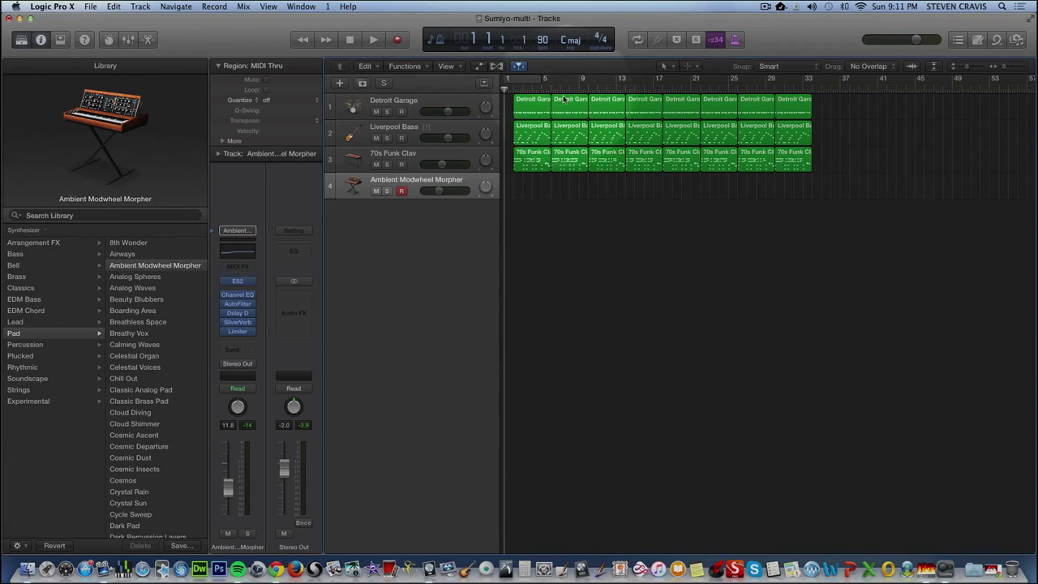
left_click(533, 88)
left_click_drag(533, 87, 586, 88)
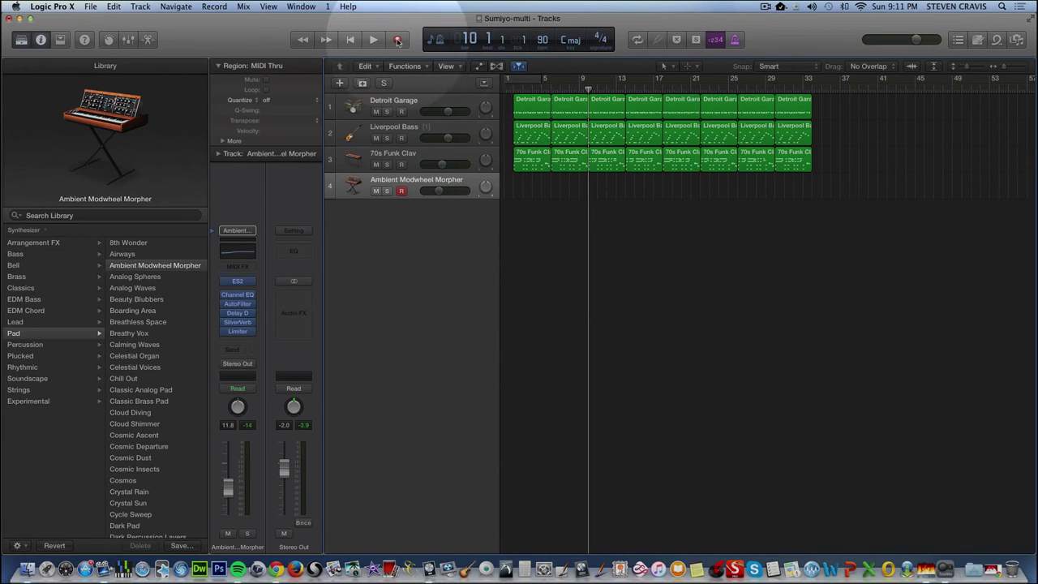
left_click(553, 88)
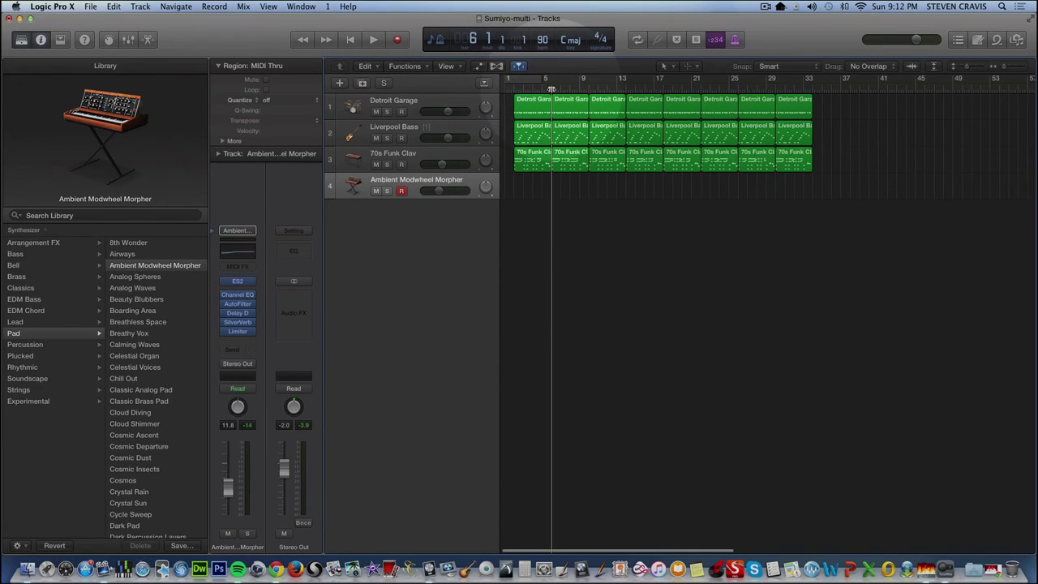
Record an eight-bar pad part on the Ambient Modwheel Morpher track, starting at bar 6.
left_click(397, 39)
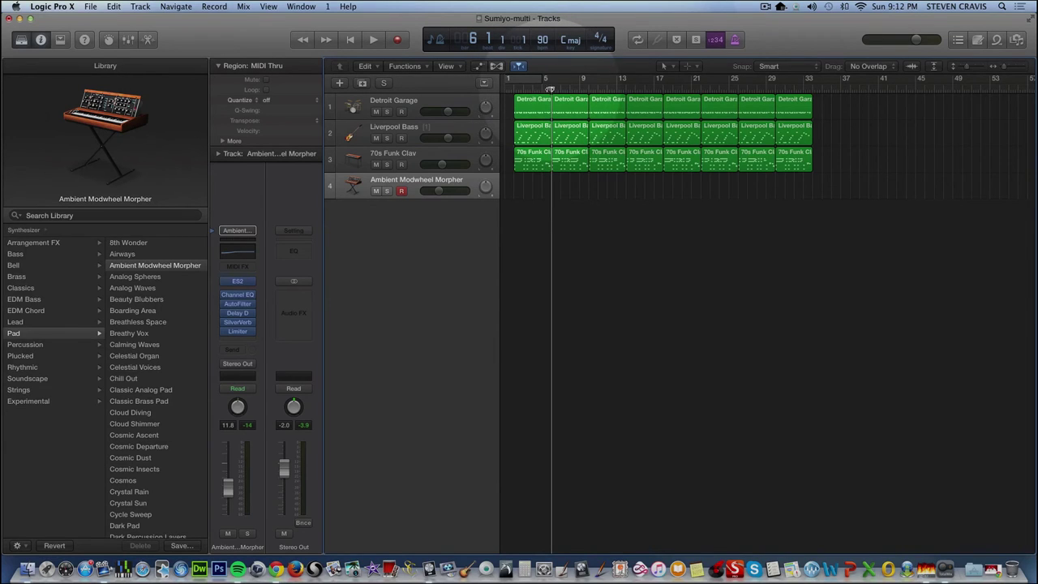
left_click(397, 41)
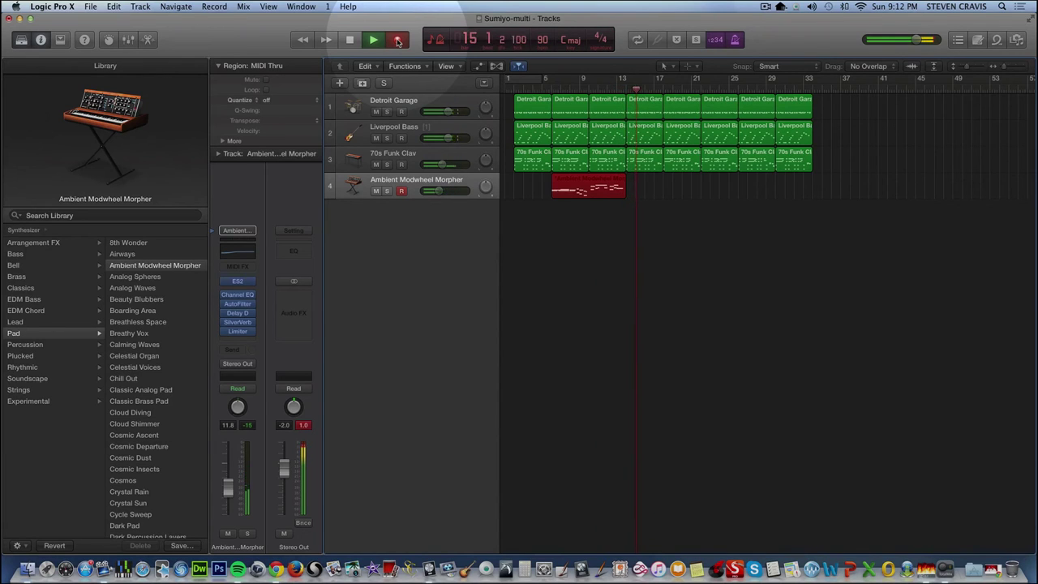
left_click(397, 40)
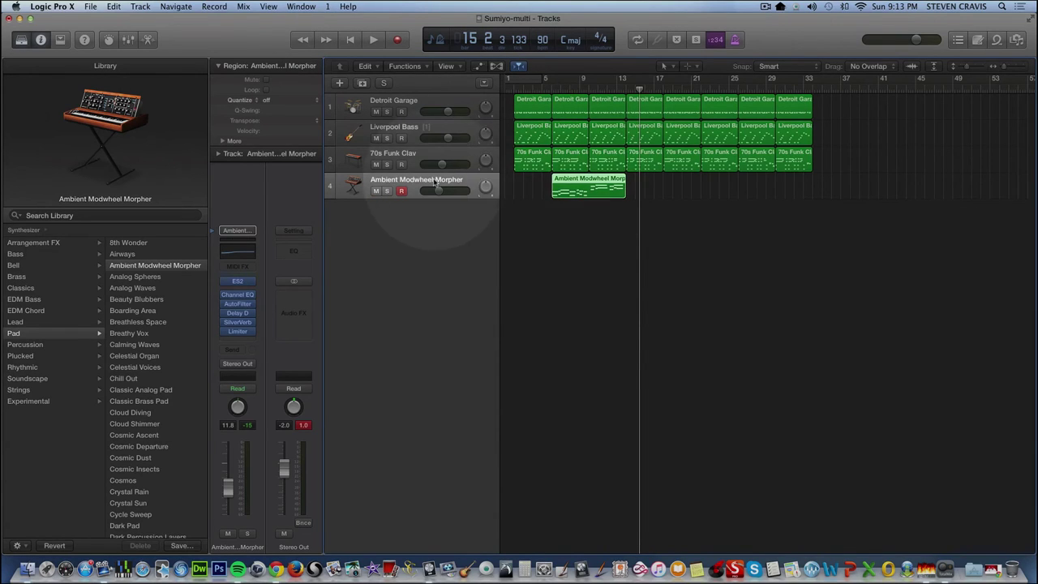
Quantize the recorded pad region to 1/8 Note and copy it to bar 18 on the same track.
left_click(317, 101)
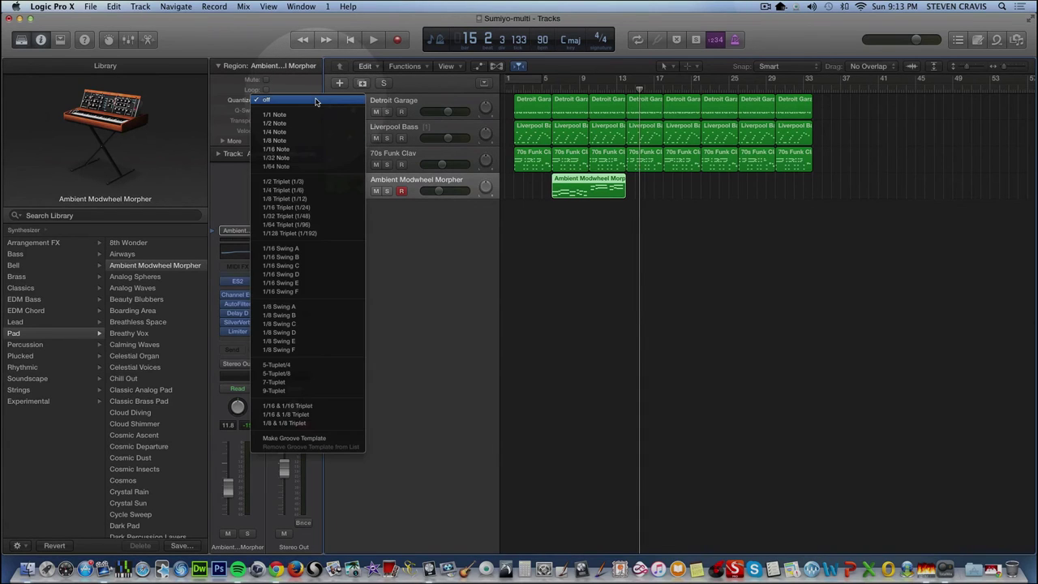
left_click(303, 142)
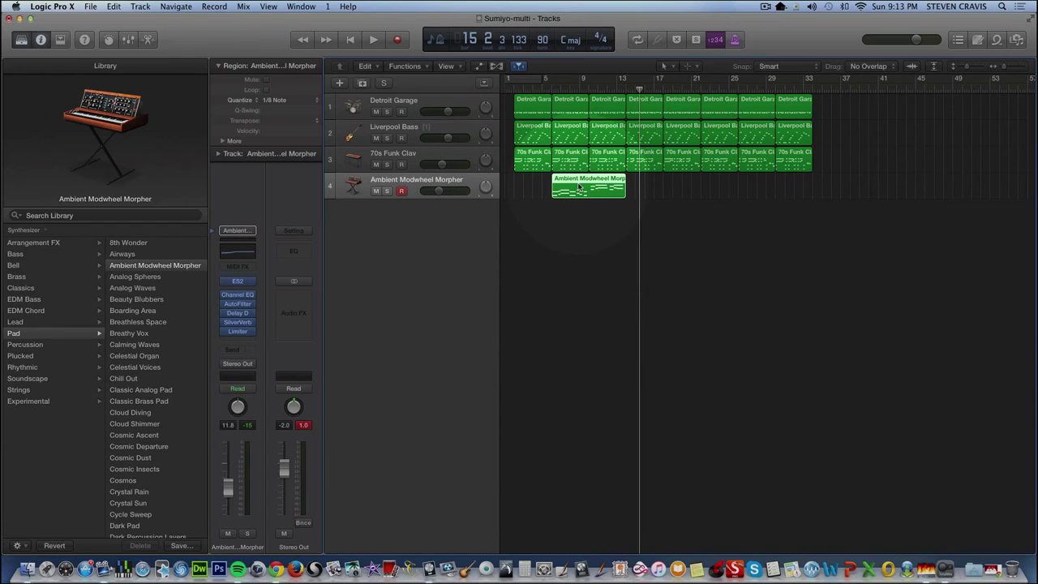
left_click_drag(579, 187, 690, 189)
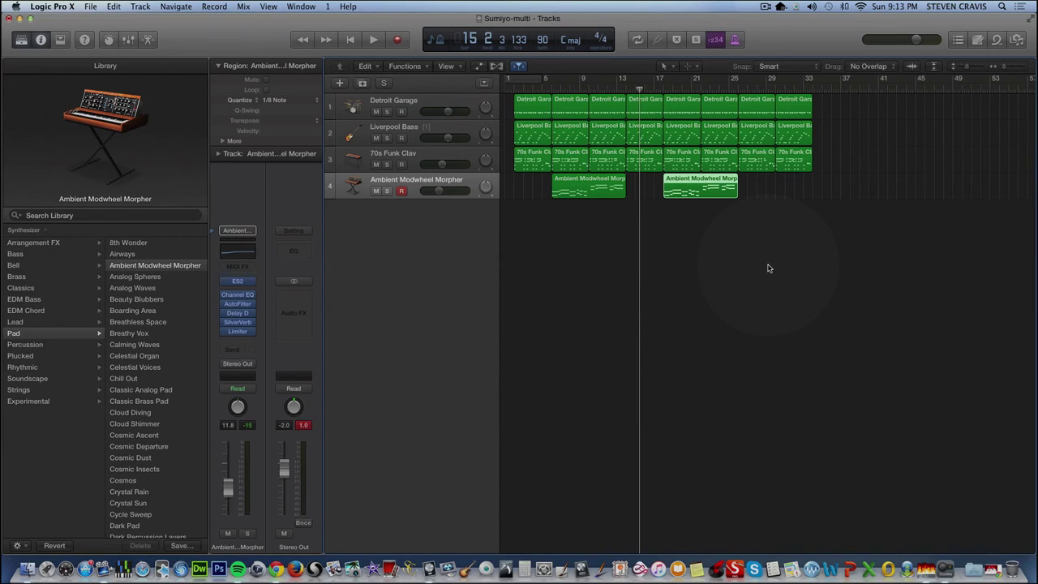
Solo the 70s Funk Clav and Ambient Modwheel Morpher tracks and audition them with a cycle range from bar 6 to bar 14.
left_click(458, 182)
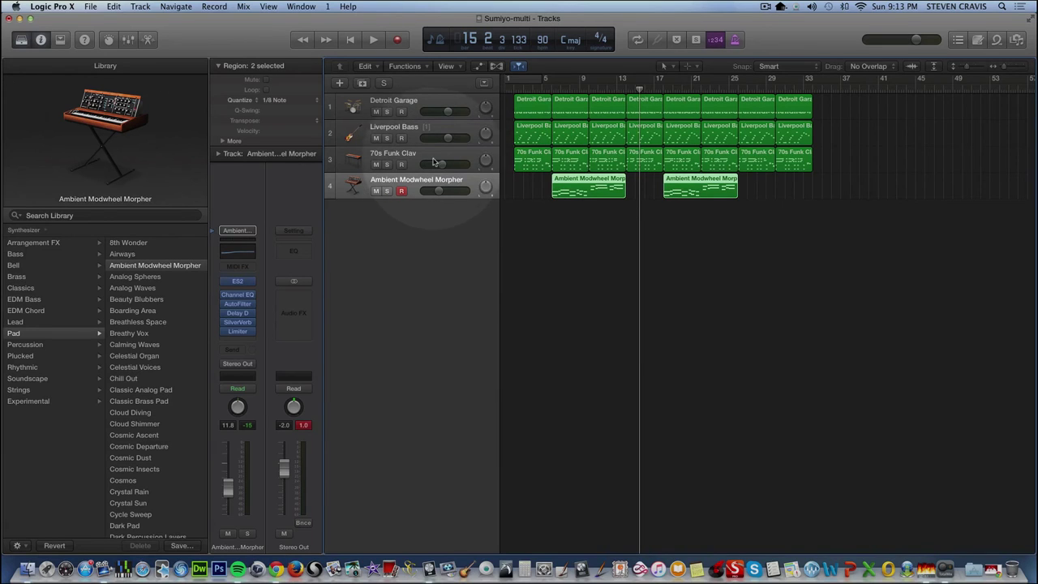
left_click(388, 164)
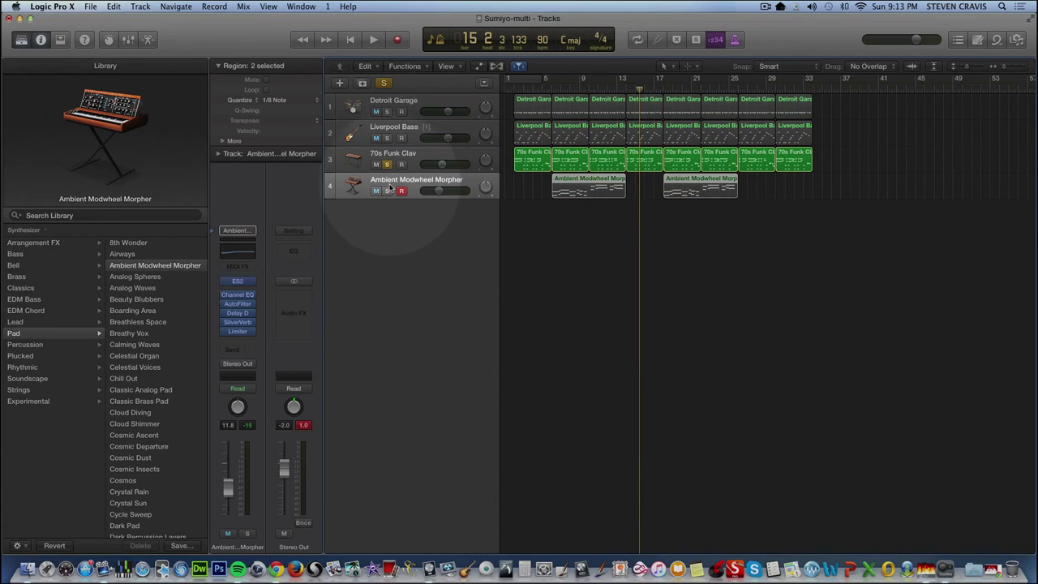
left_click(388, 192)
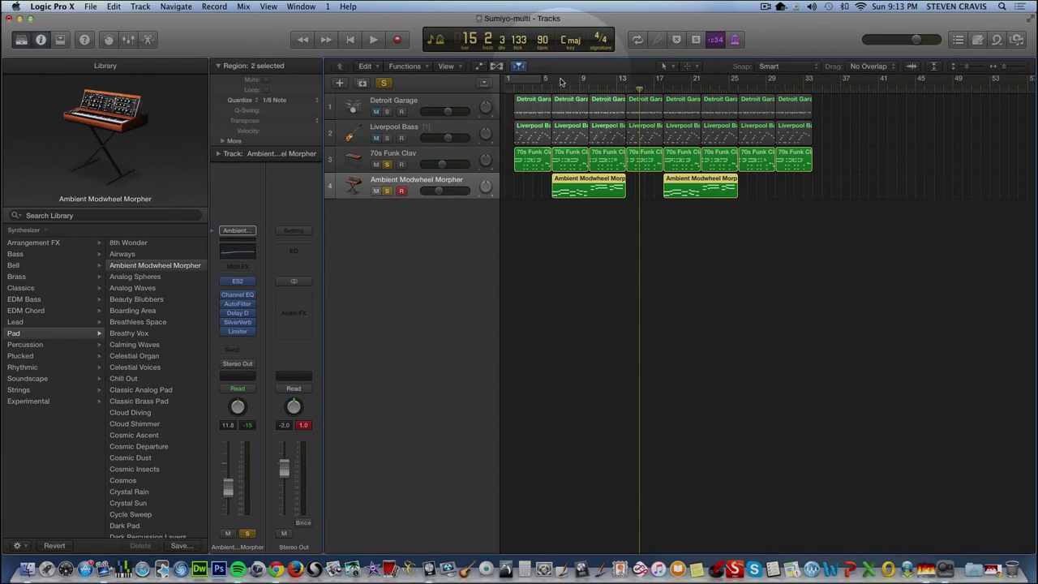
left_click_drag(554, 81, 625, 82)
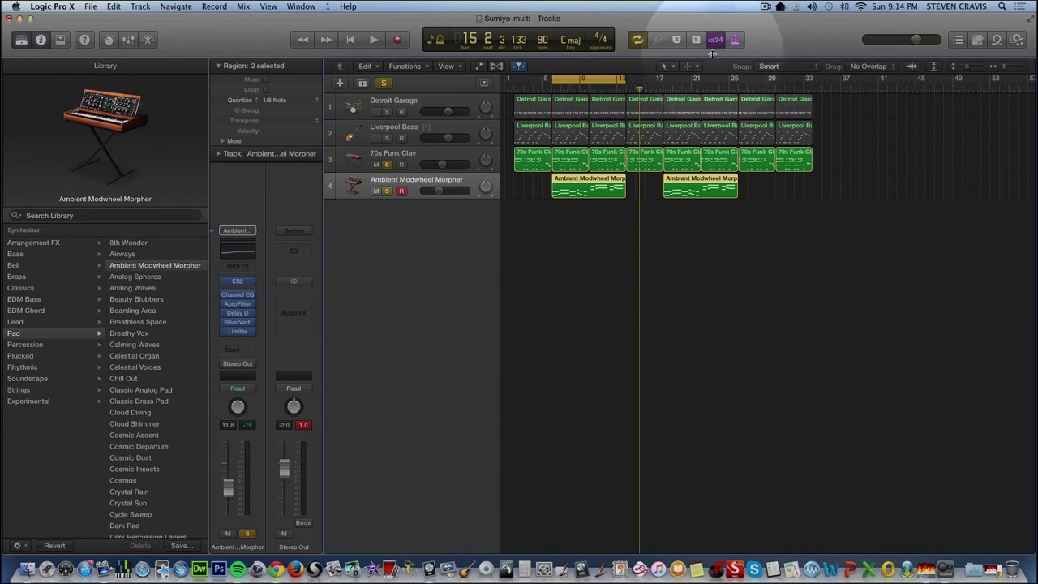
left_click(373, 41)
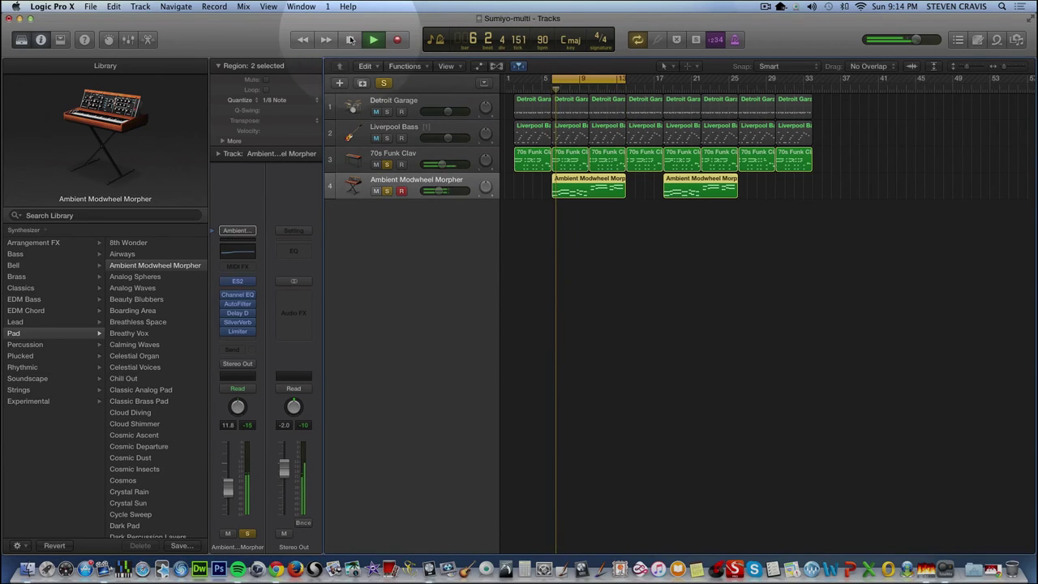
key("space")
Insert a Direction Mixer on the Ambient Modwheel Morpher track with its direction at -35°, and audition the panned pad.
left_click(417, 186)
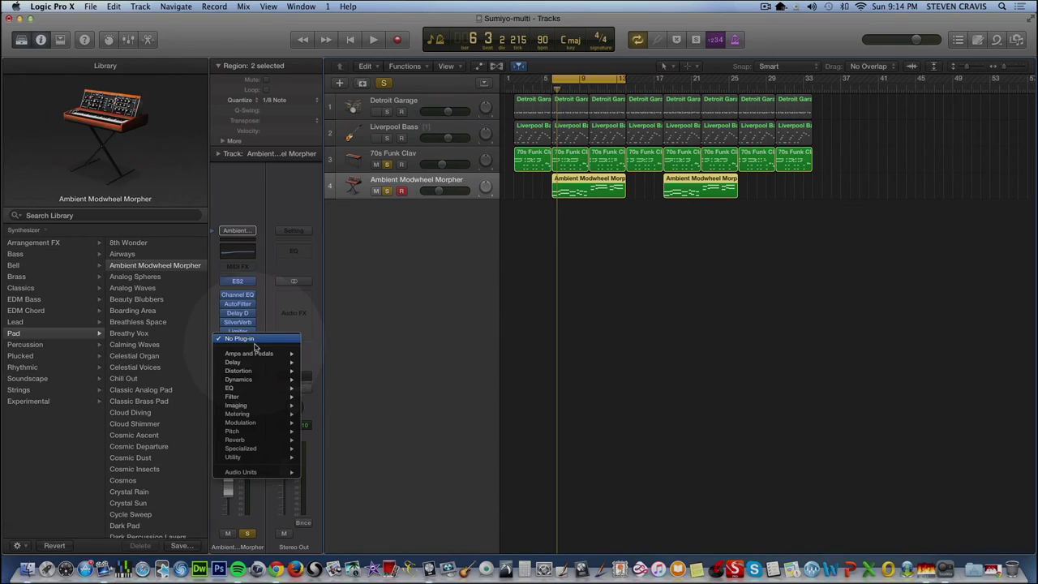
mouse_move(268, 405)
mouse_move(319, 415)
left_click(425, 414)
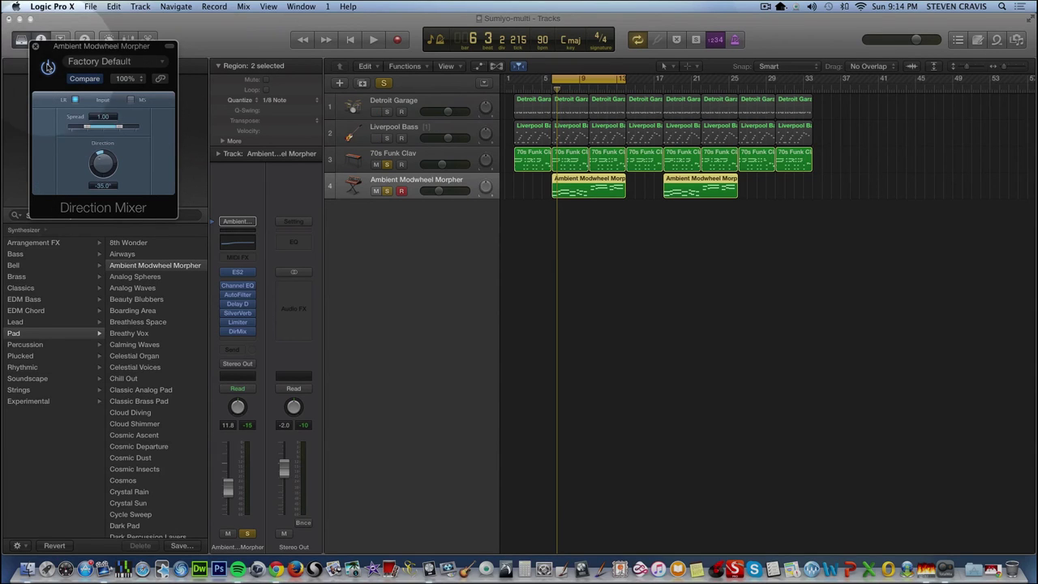
left_click(35, 45)
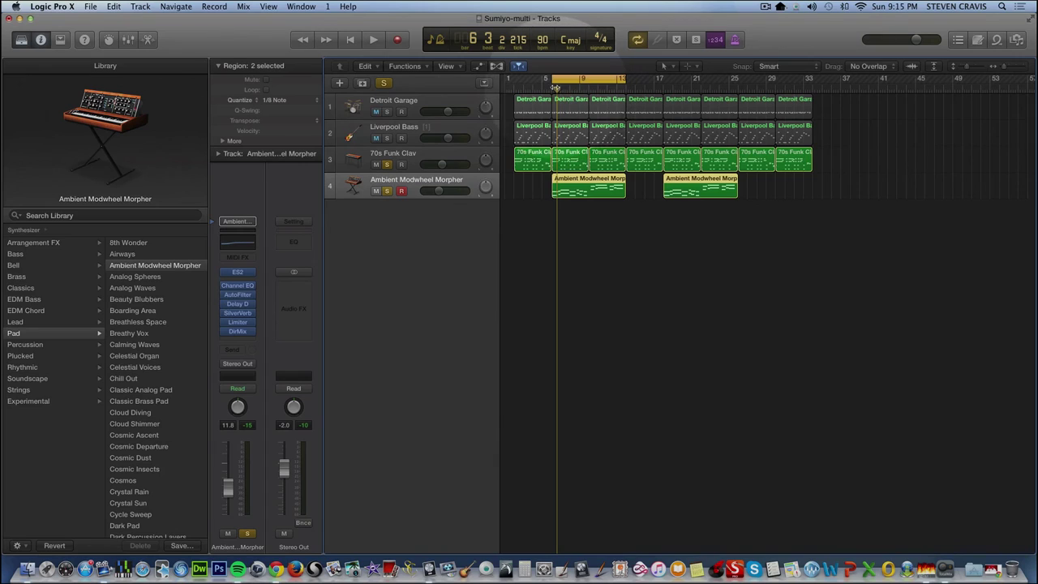
left_click(372, 41)
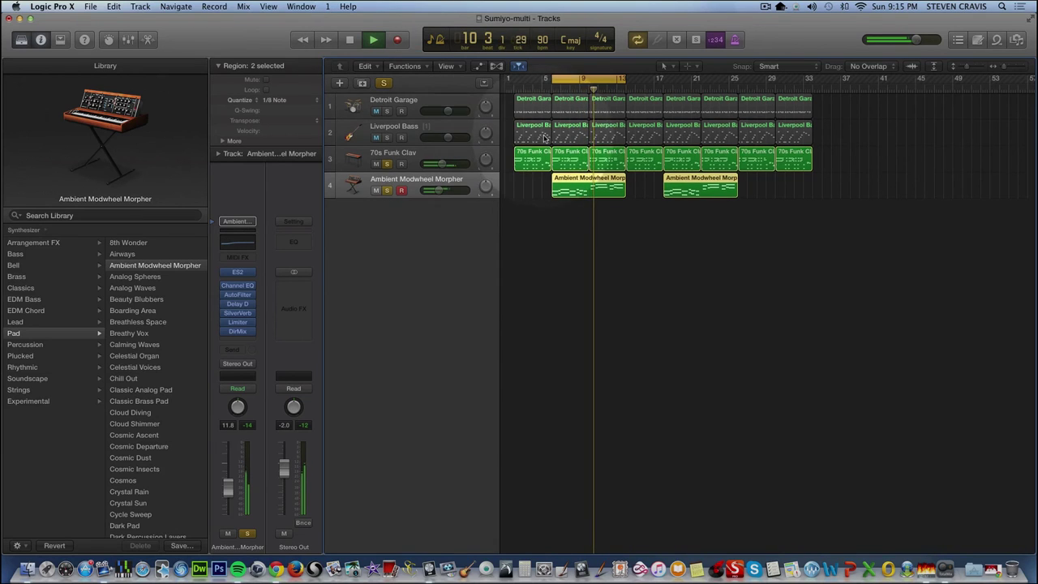
left_click(350, 42)
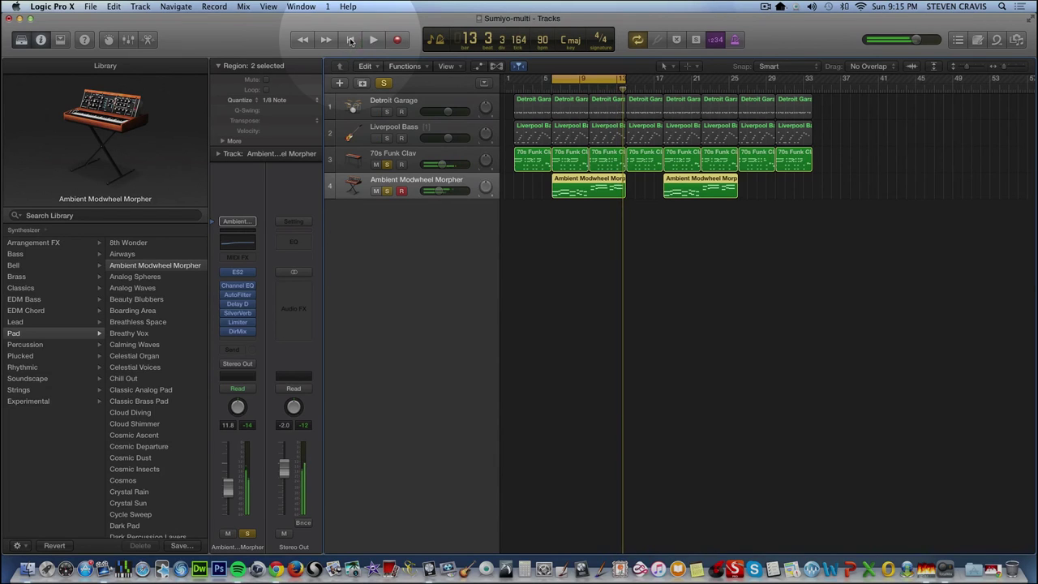
Unsolo the pad and clav tracks, turn off cycle mode, and play the full arrangement from the beginning.
left_click(387, 191)
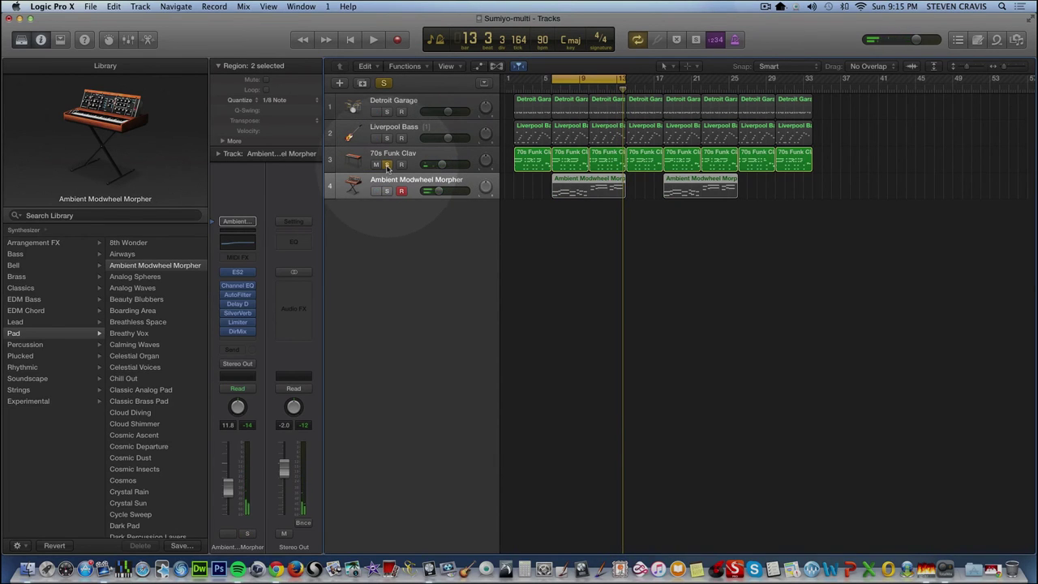
left_click(387, 164)
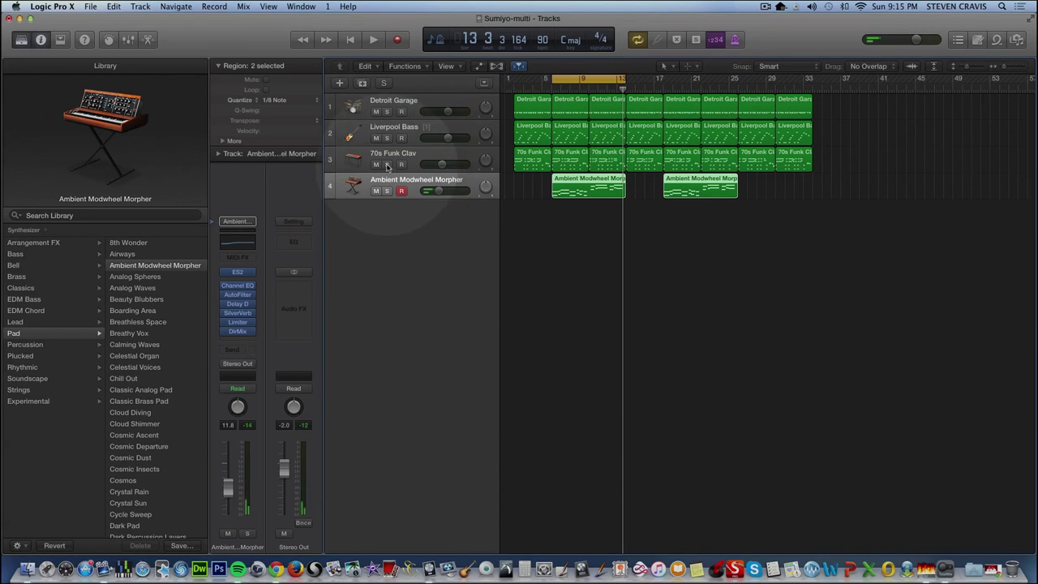
left_click(602, 79)
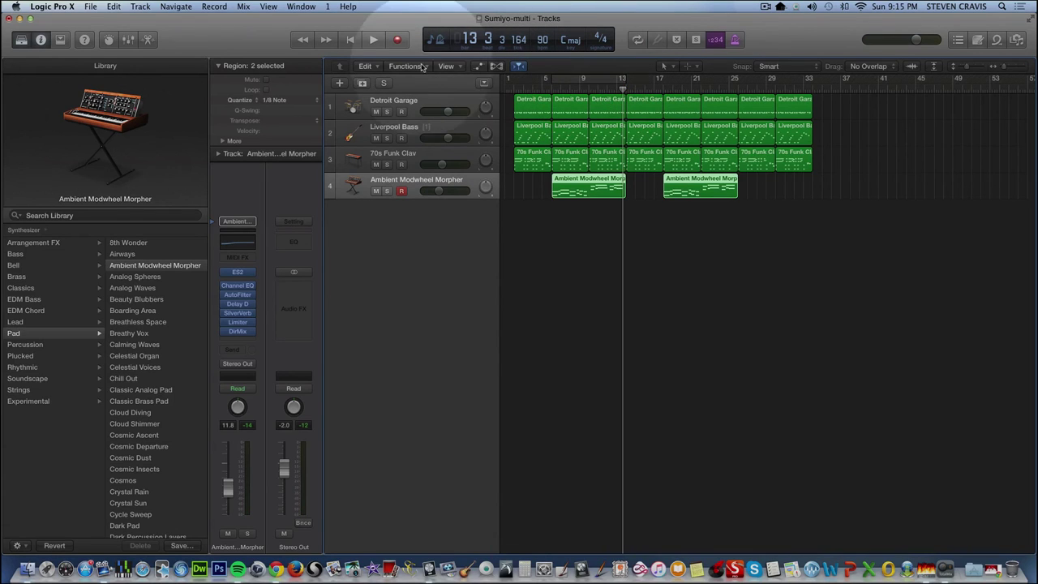
left_click(350, 40)
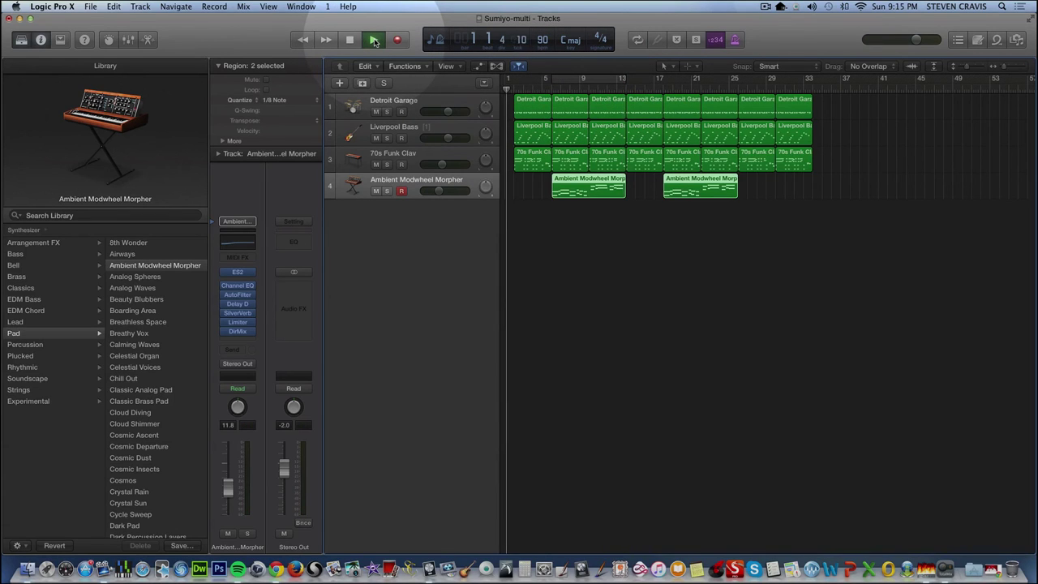
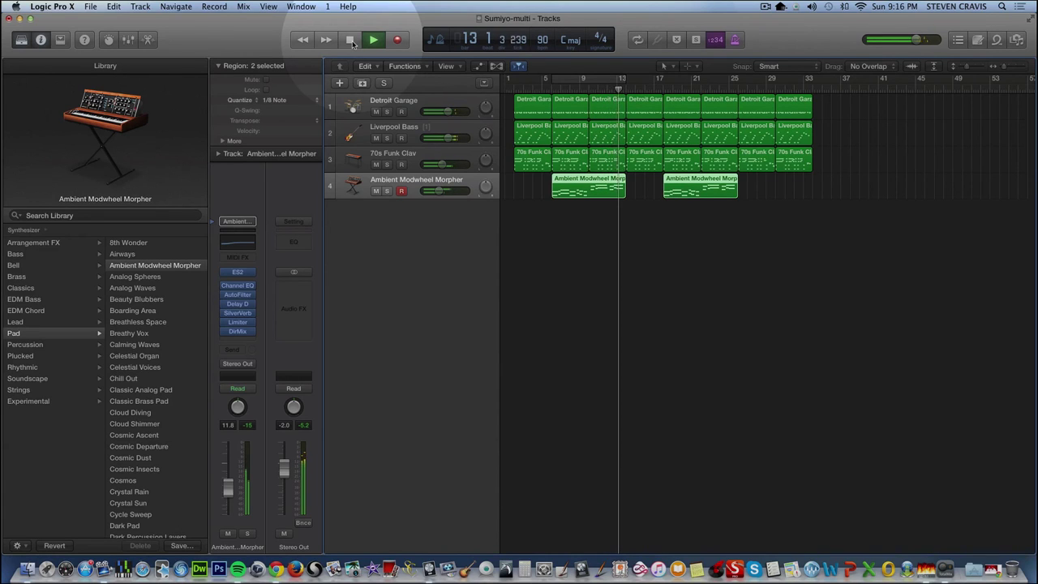
left_click(351, 41)
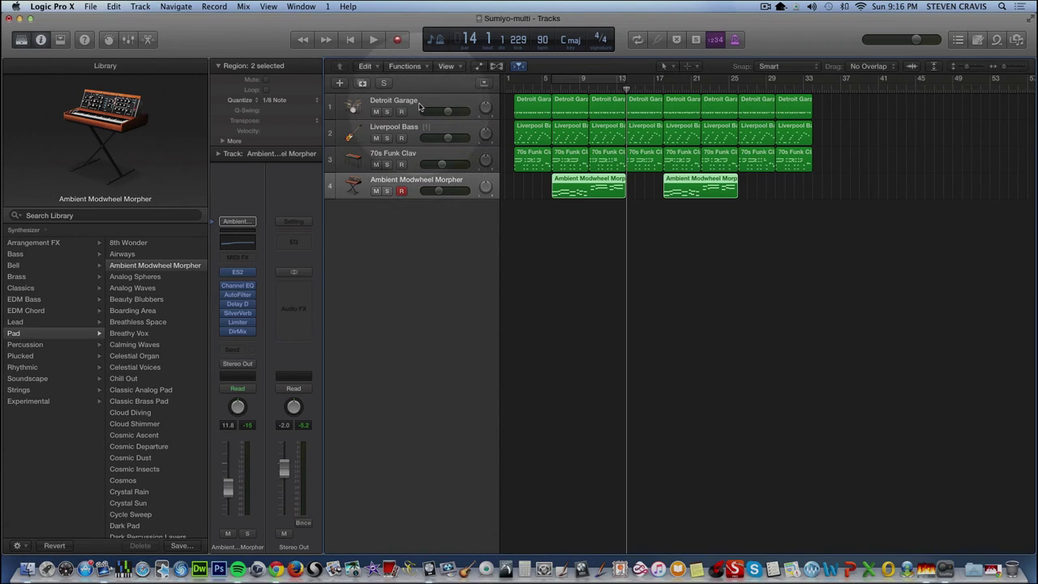
Set the Detroit Garage level to -1.3 dB, Liverpool Bass to -4.4 dB and Ambient Modwheel Morpher to -17.2 dB.
left_click(420, 103)
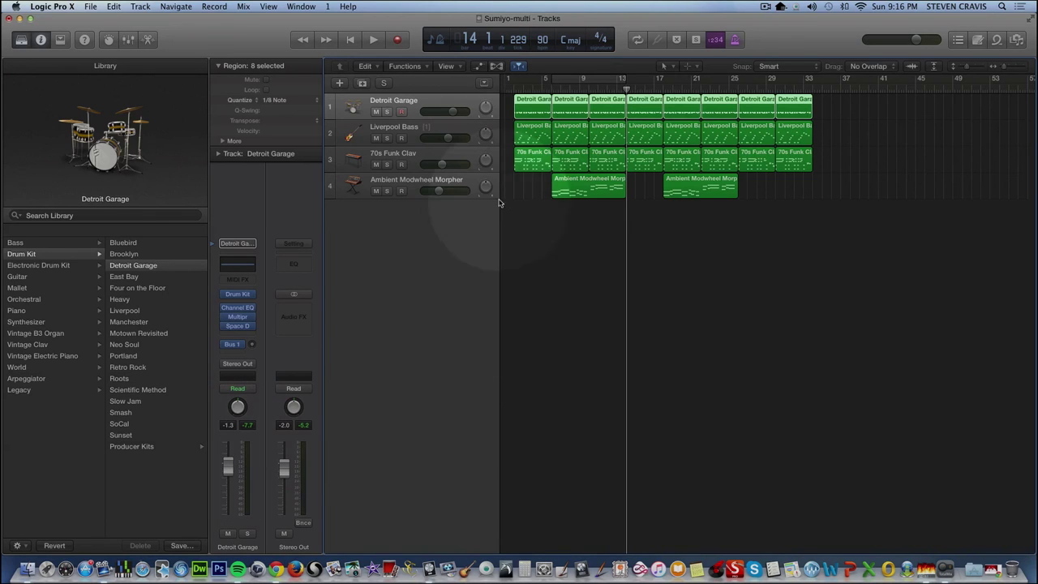
left_click(413, 132)
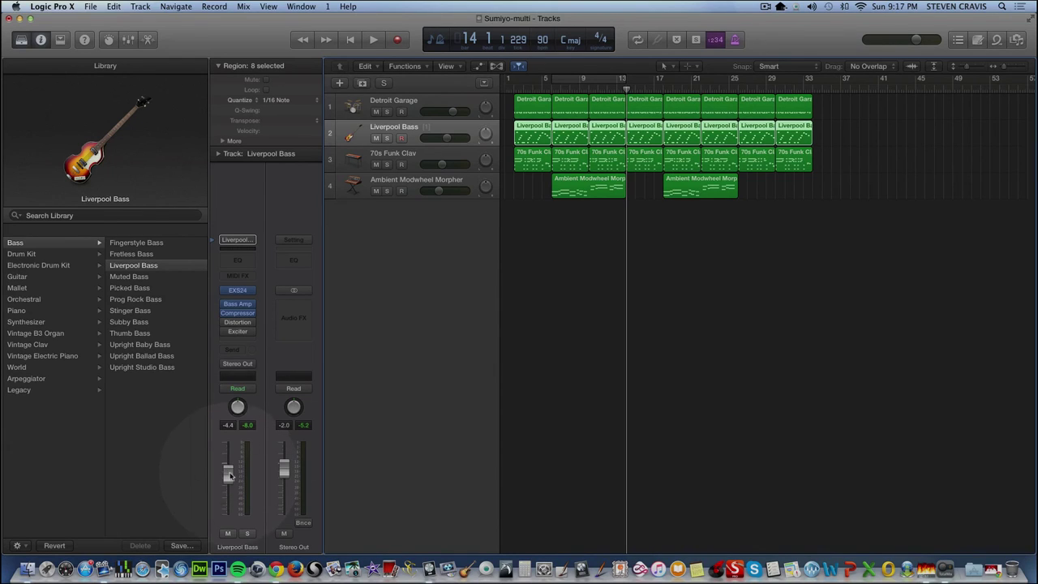
left_click(387, 182)
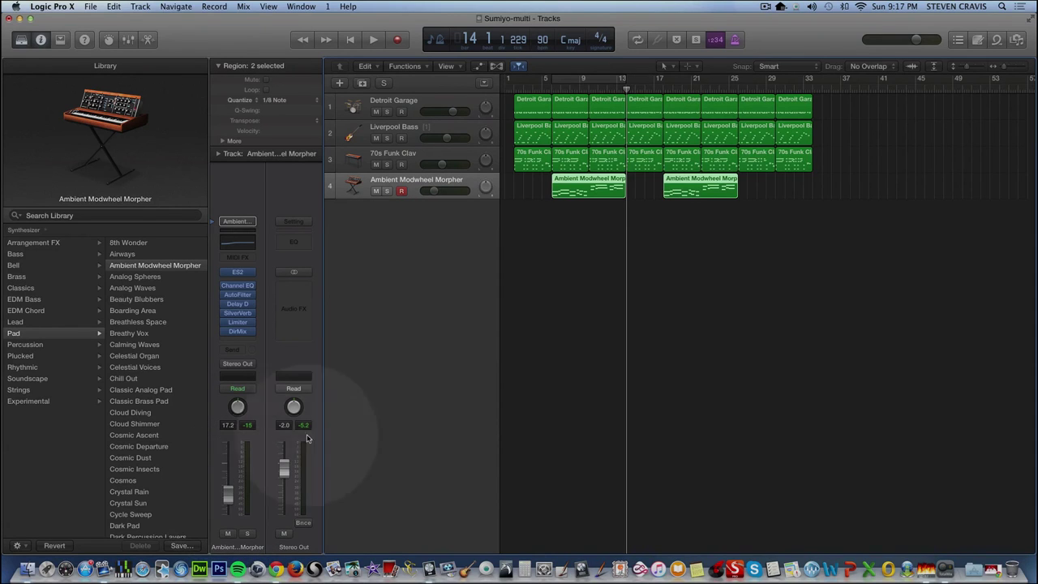
Play the mix from bar 6 to check the balance of the pad against the other tracks.
left_click(550, 83)
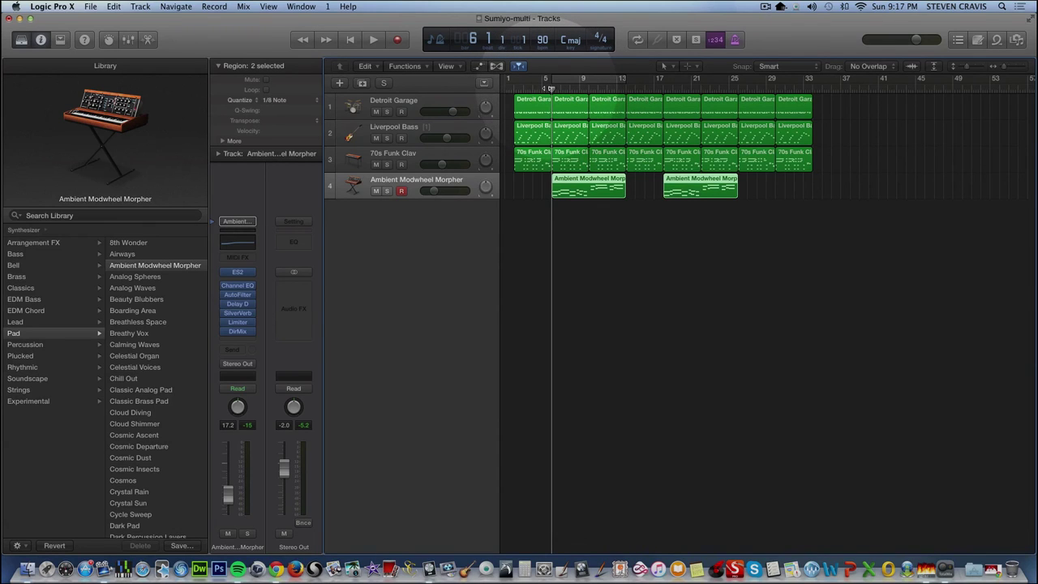
left_click(542, 85)
left_click(552, 85)
left_click(373, 39)
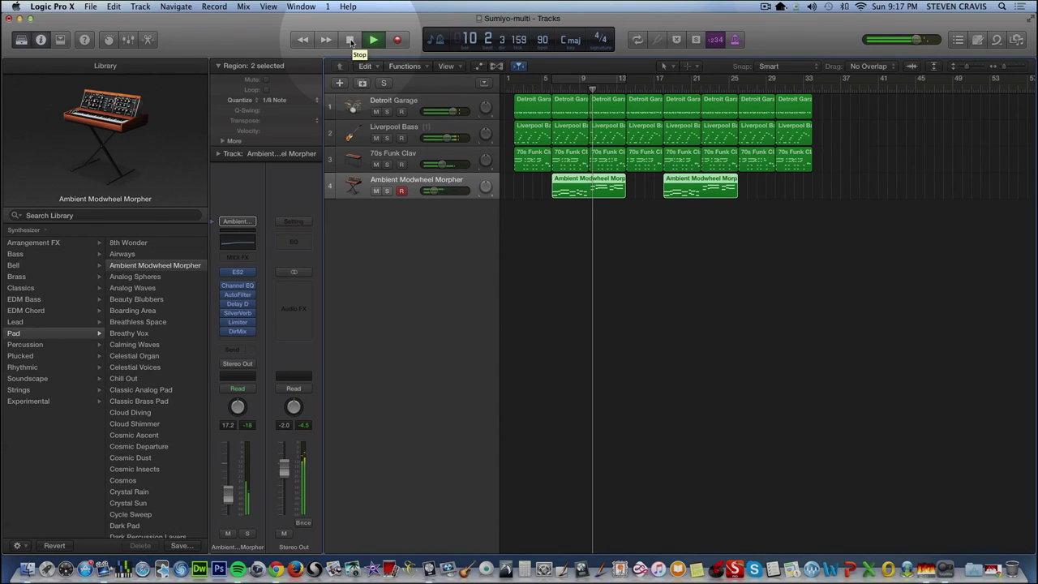
left_click(350, 40)
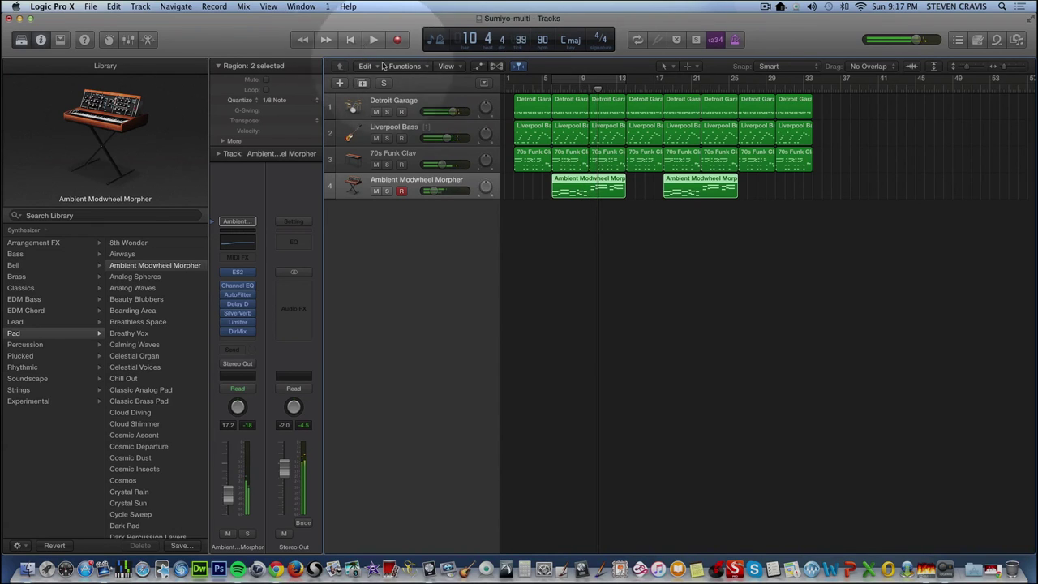
Lower the 70s Funk Clav to -12.0 dB and listen to the mix from the start and around the pad entry.
left_click(405, 156)
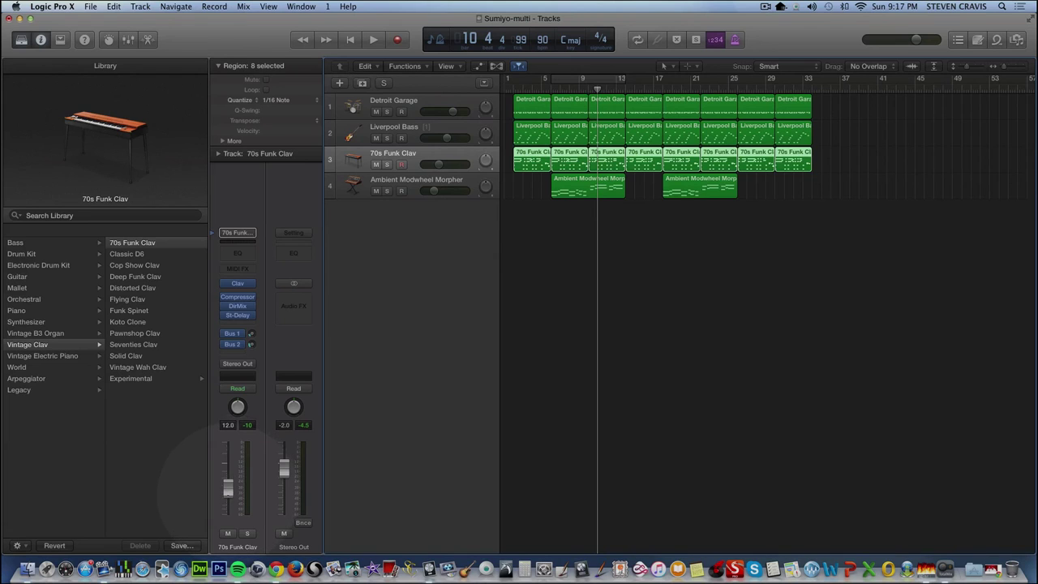
left_click(351, 40)
left_click(373, 40)
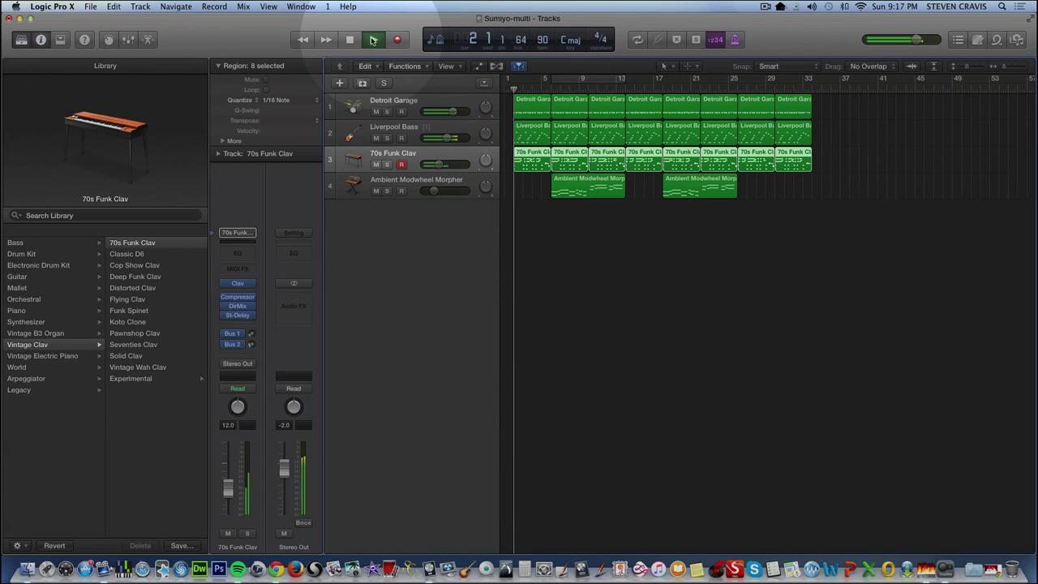
left_click(540, 83)
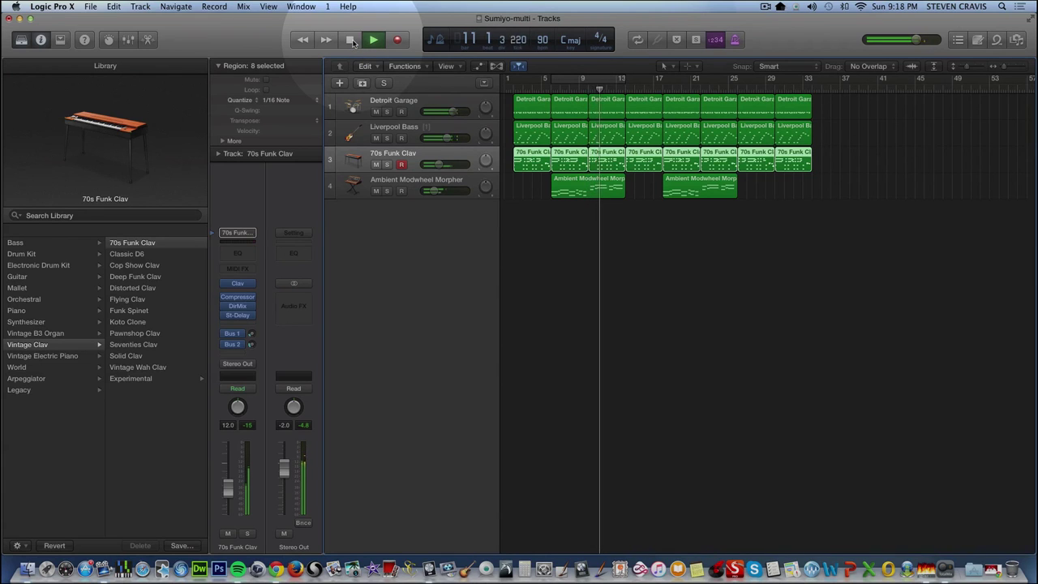
left_click(350, 40)
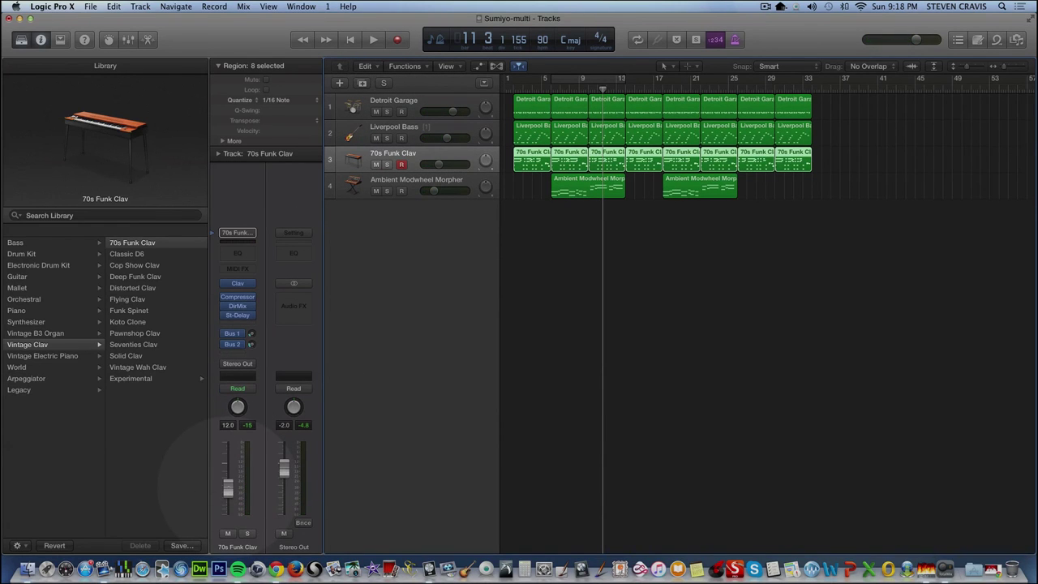
Raise the Ambient Modwheel Morpher to -15.4 dB and play the mix from just before bar 6.
left_click(432, 185)
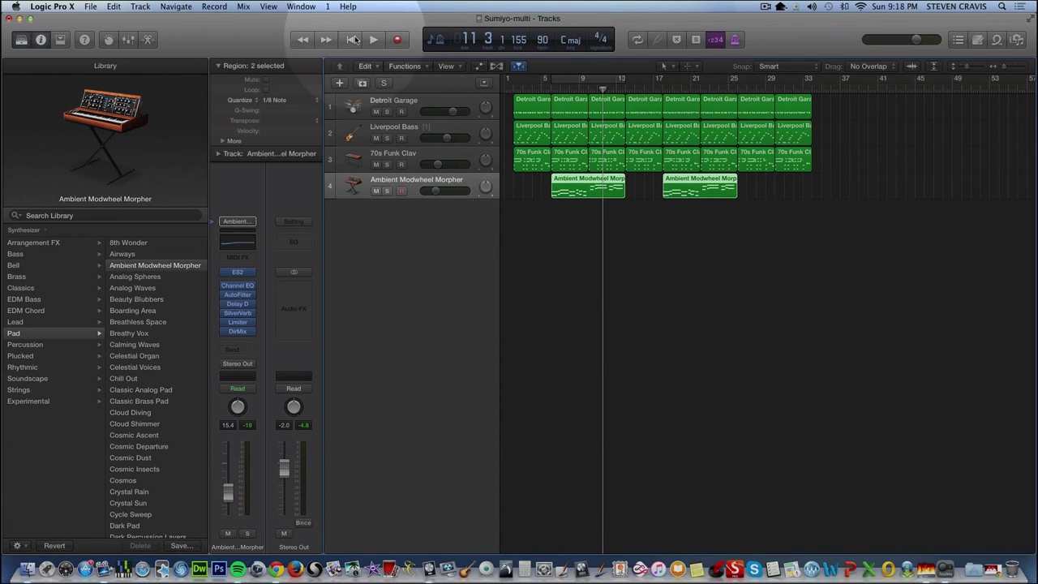
left_click(548, 87)
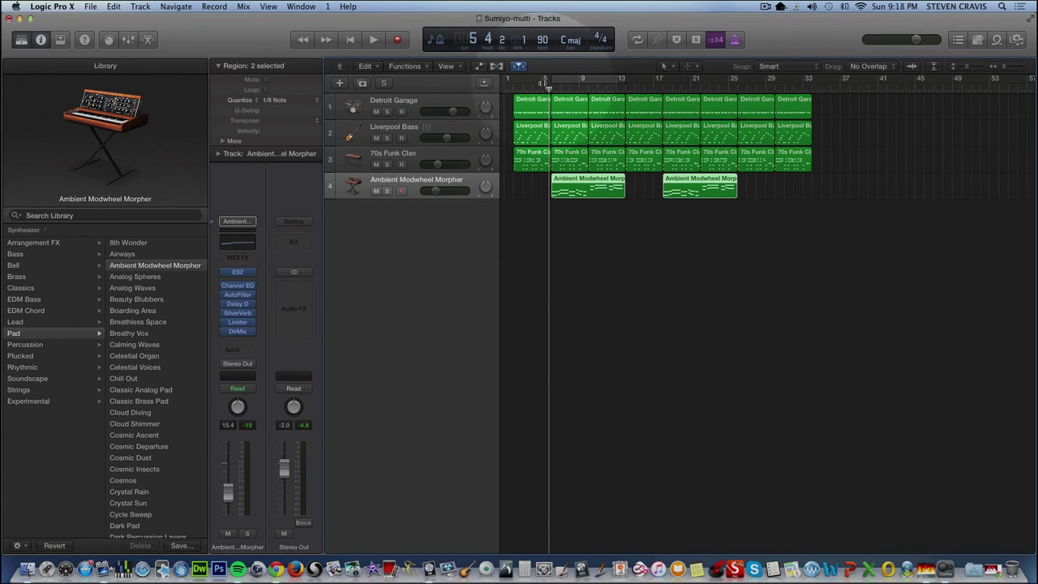
left_click(373, 40)
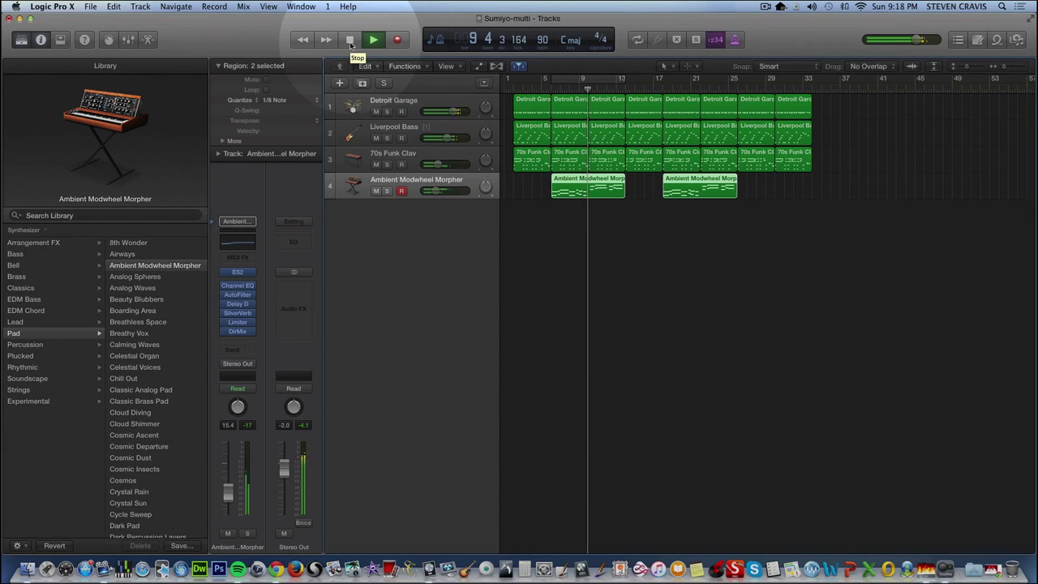
Set the reverb output level of the Detroit Garage track's Space Designer to -16.5 dB.
left_click(350, 42)
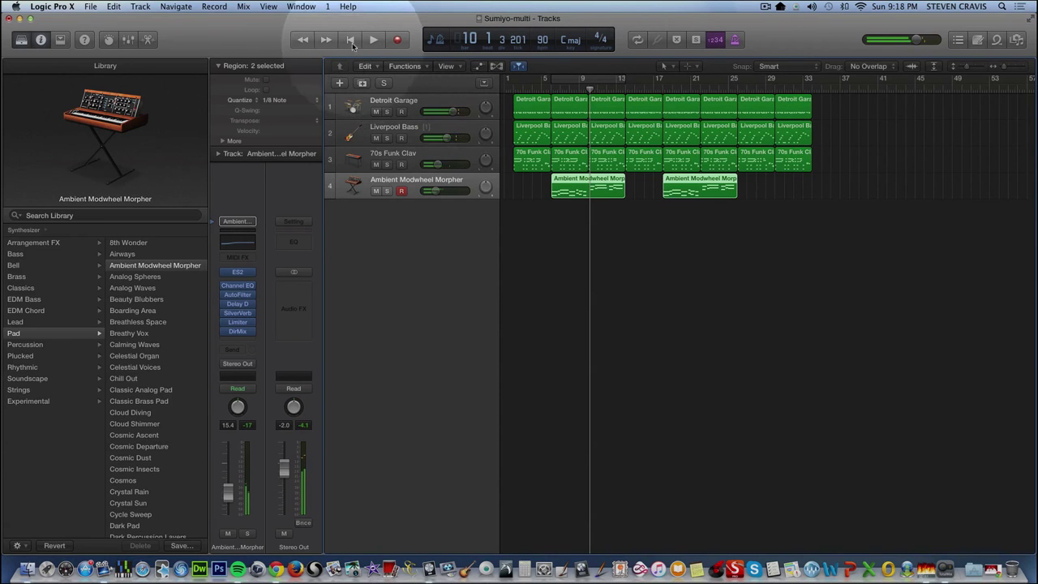
left_click(422, 105)
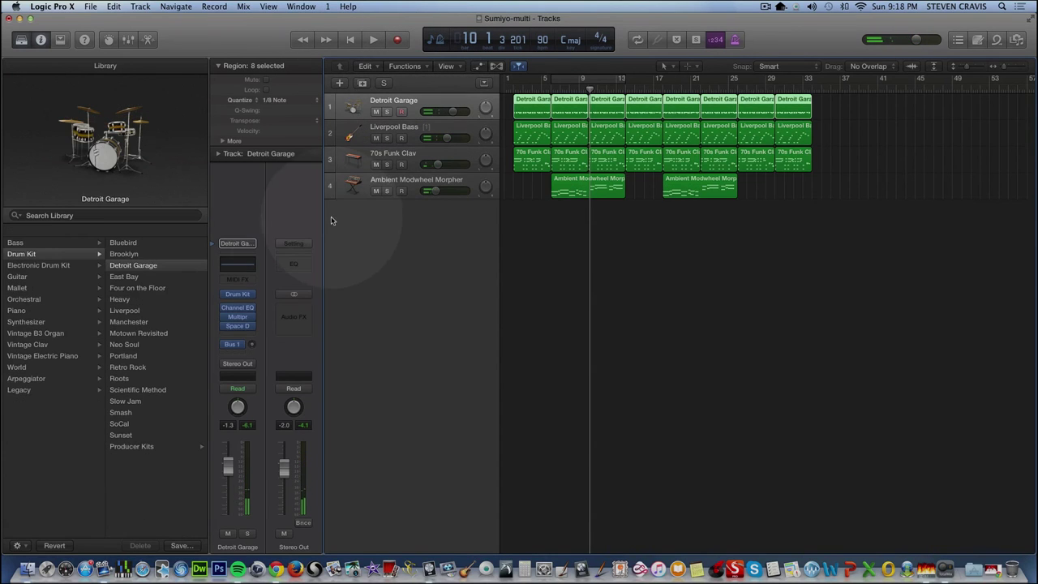
left_click(239, 326)
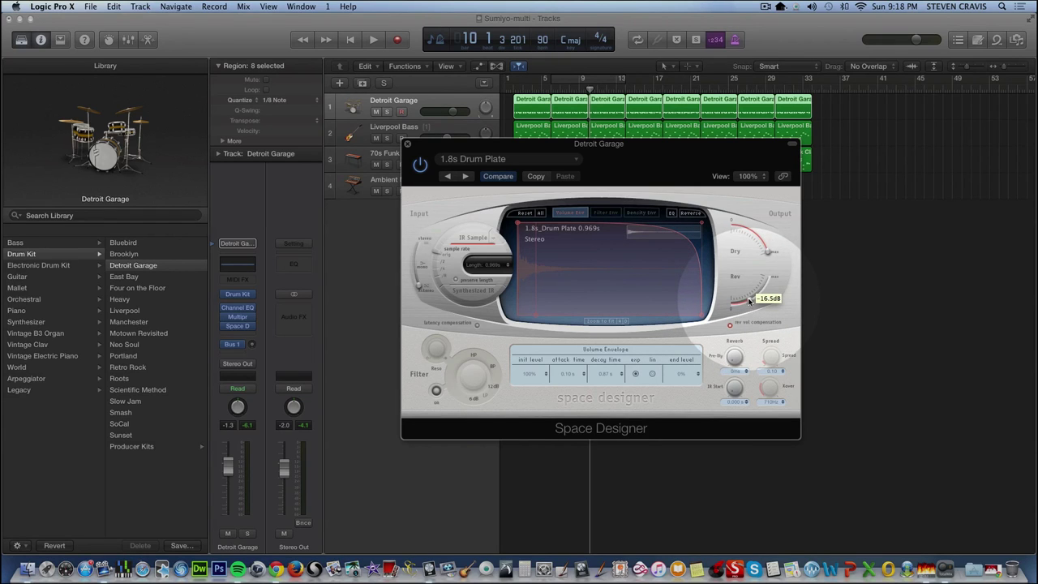
left_click(408, 145)
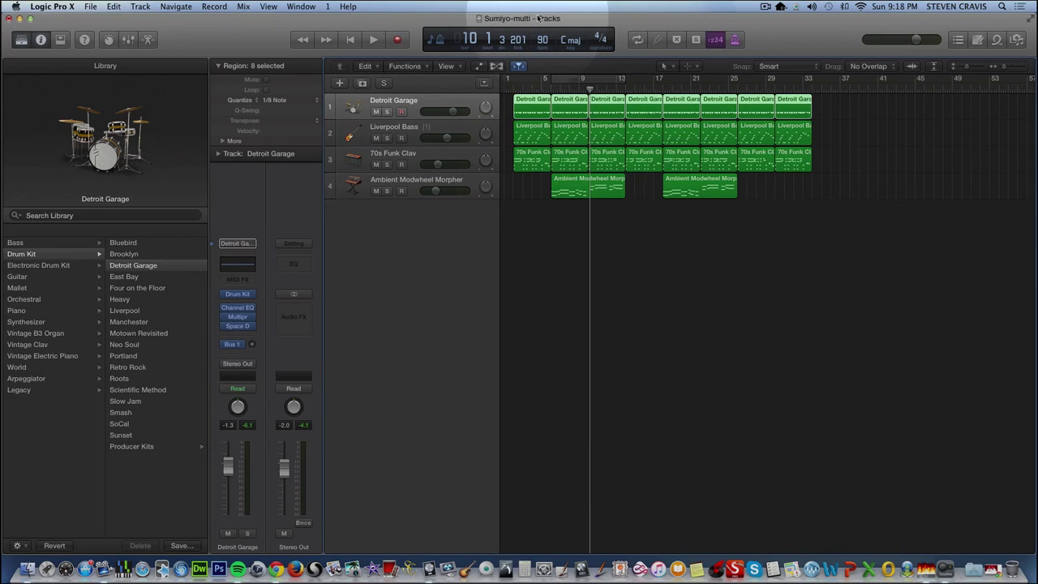
Play the mix from bar 6 and raise the Detroit Garage level to -0.6 dB.
left_click(551, 89)
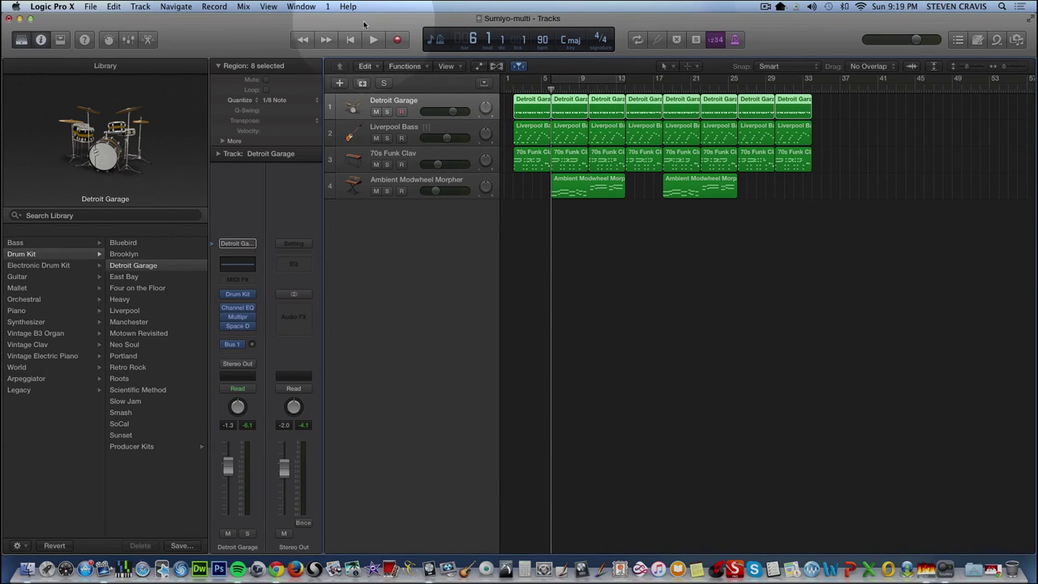
left_click(373, 40)
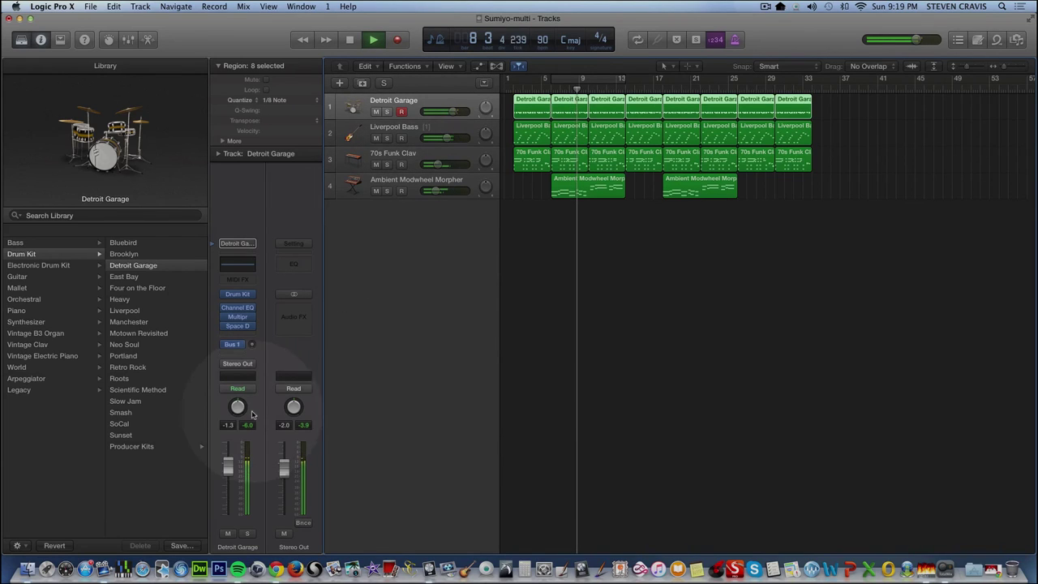
left_click_drag(228, 469, 229, 466)
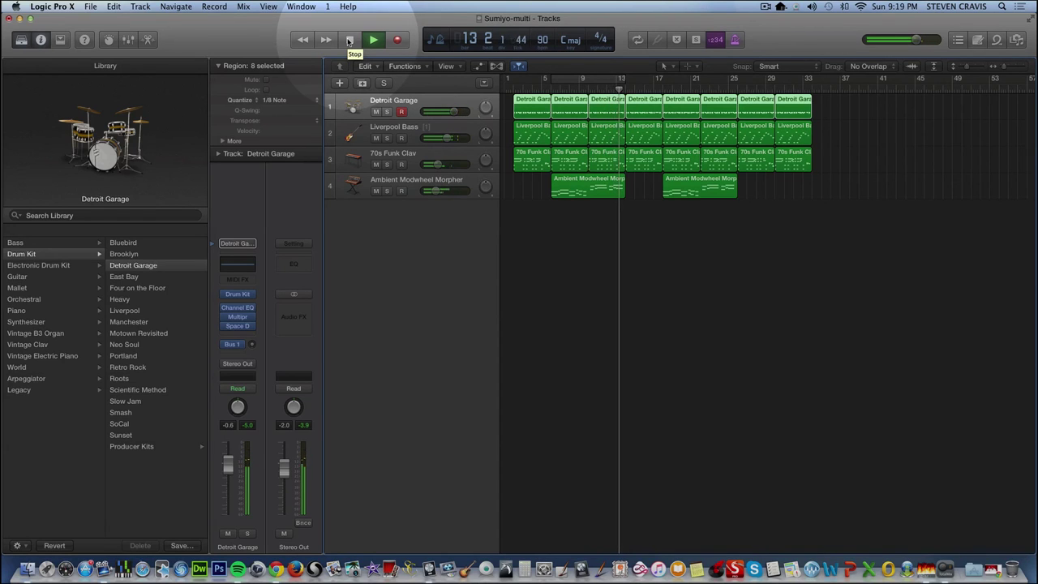
left_click(350, 40)
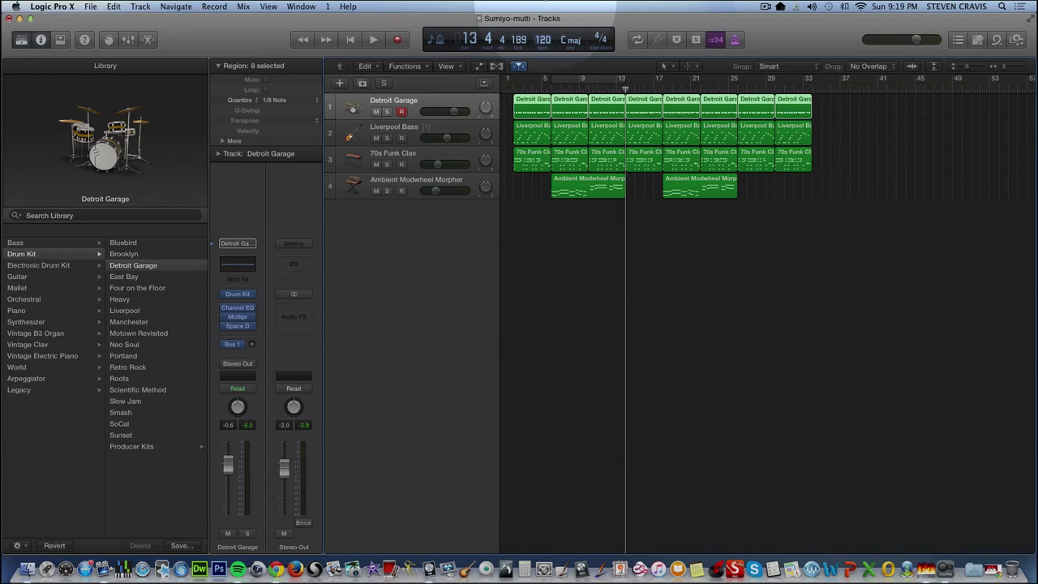
Try the project at a tempo of 120 BPM, playing the mix from the start.
left_click(352, 41)
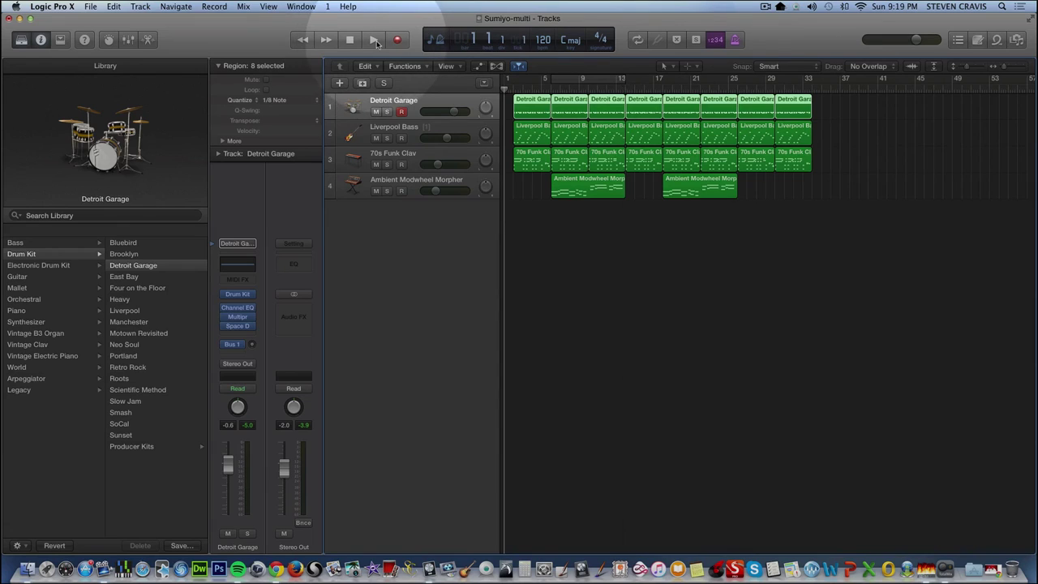
key("space")
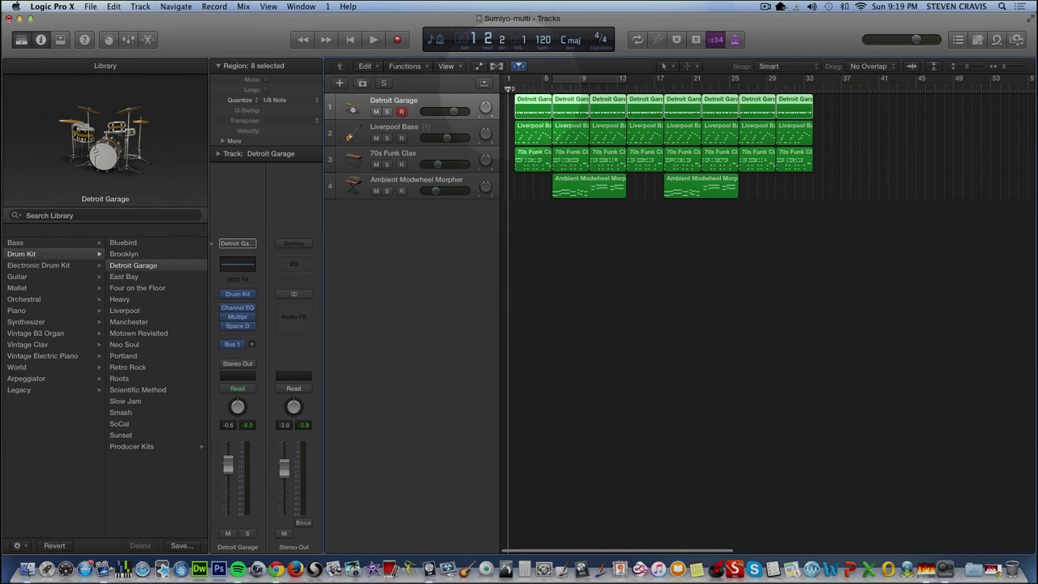
left_click(372, 40)
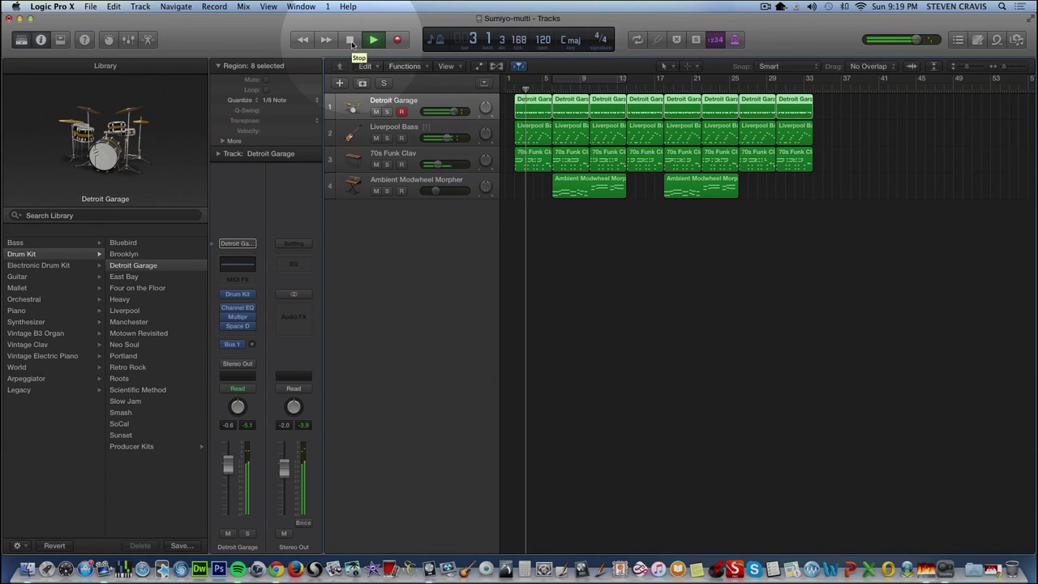
left_click(351, 42)
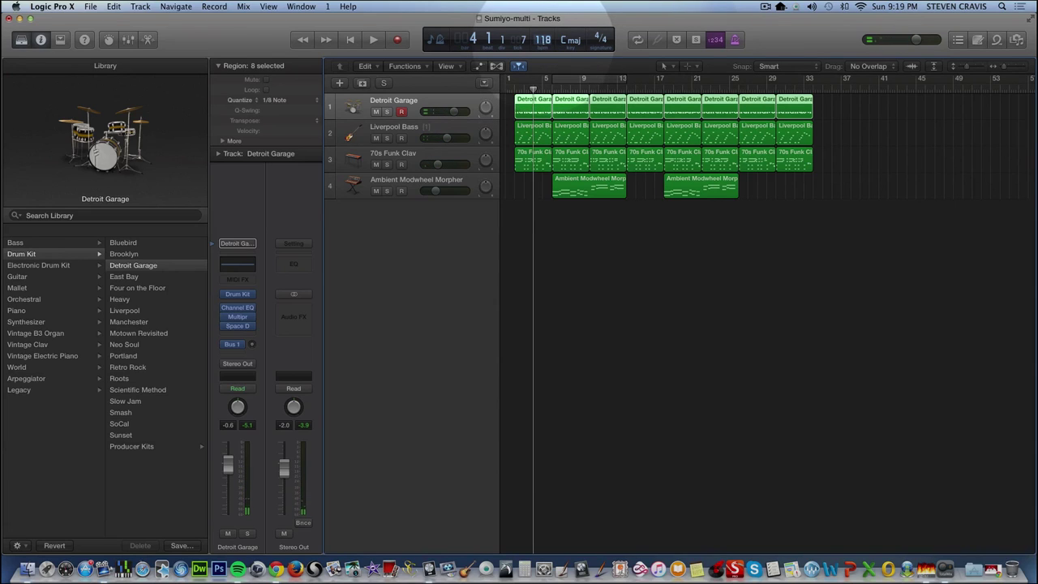
Set the project tempo back to 90 BPM and play the mix from the start to the pad entry.
left_click_drag(542, 39, 542, 44)
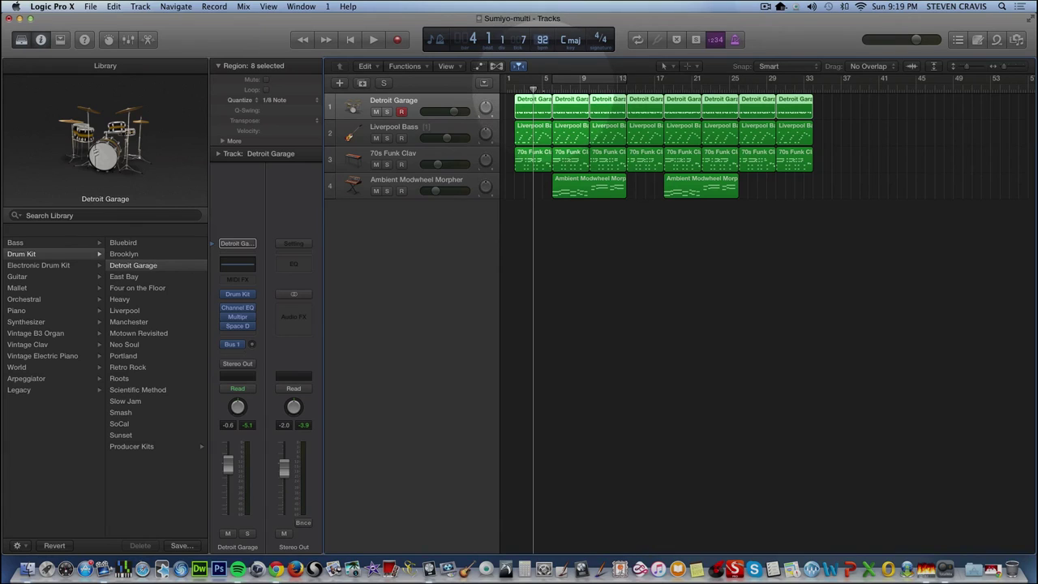
left_click(350, 38)
key("space")
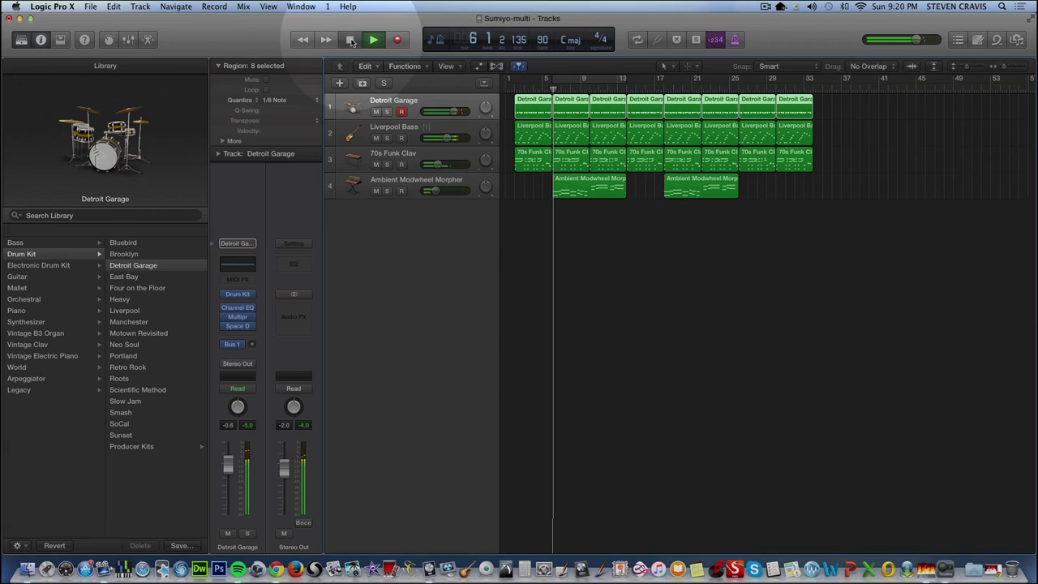
left_click(352, 40)
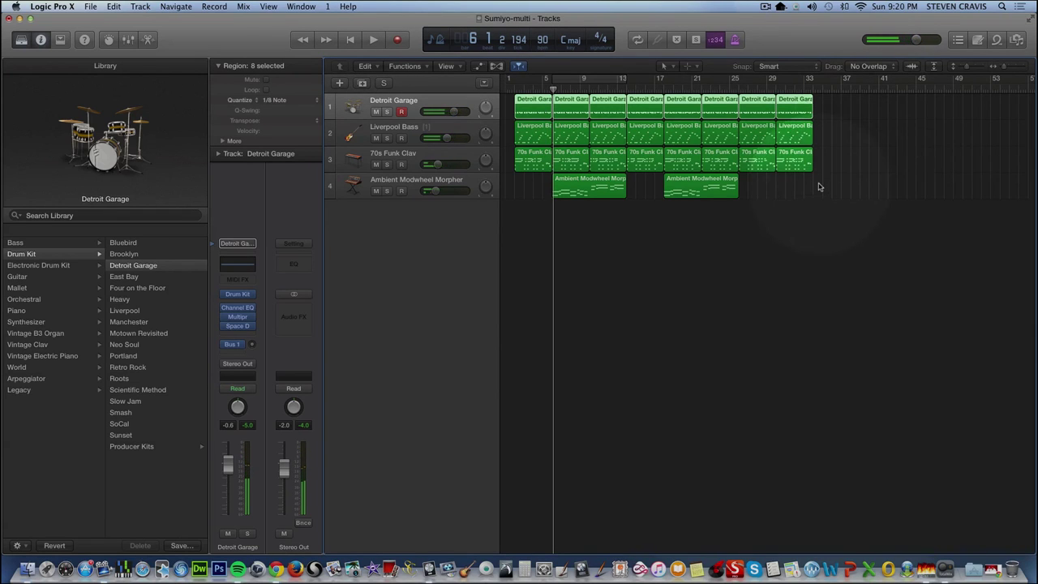